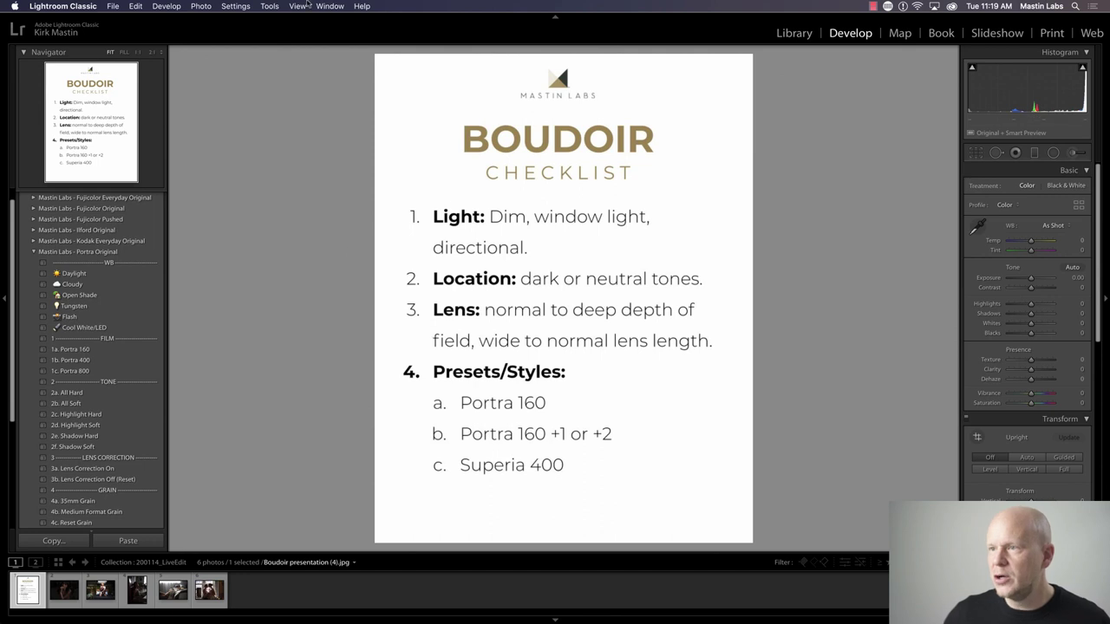
left_click(162, 6)
left_click(161, 5)
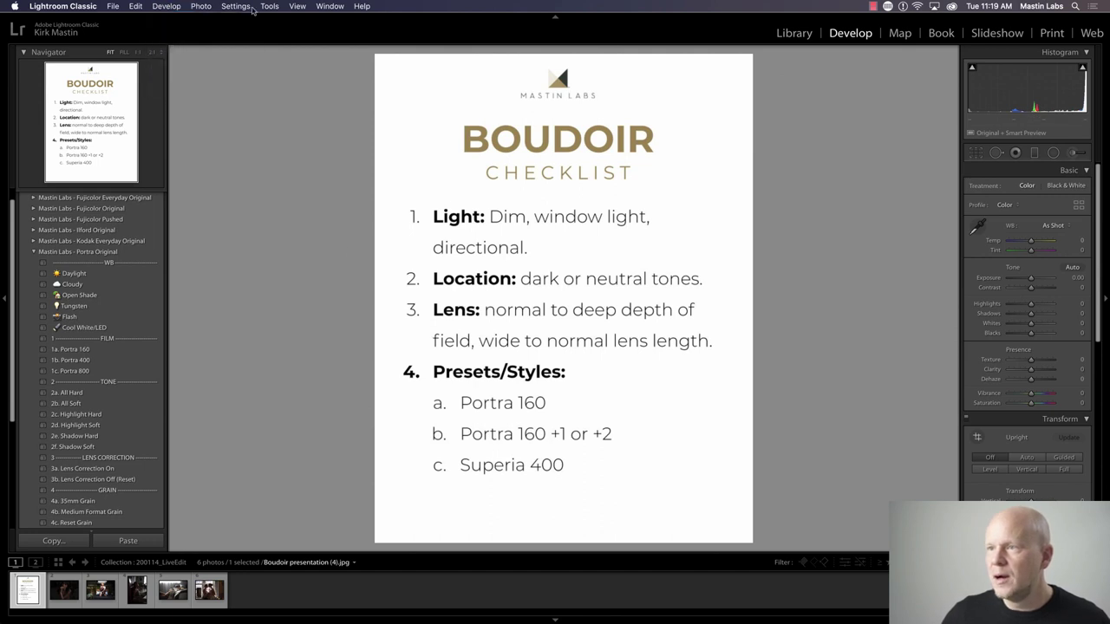
left_click(190, 5)
left_click(191, 5)
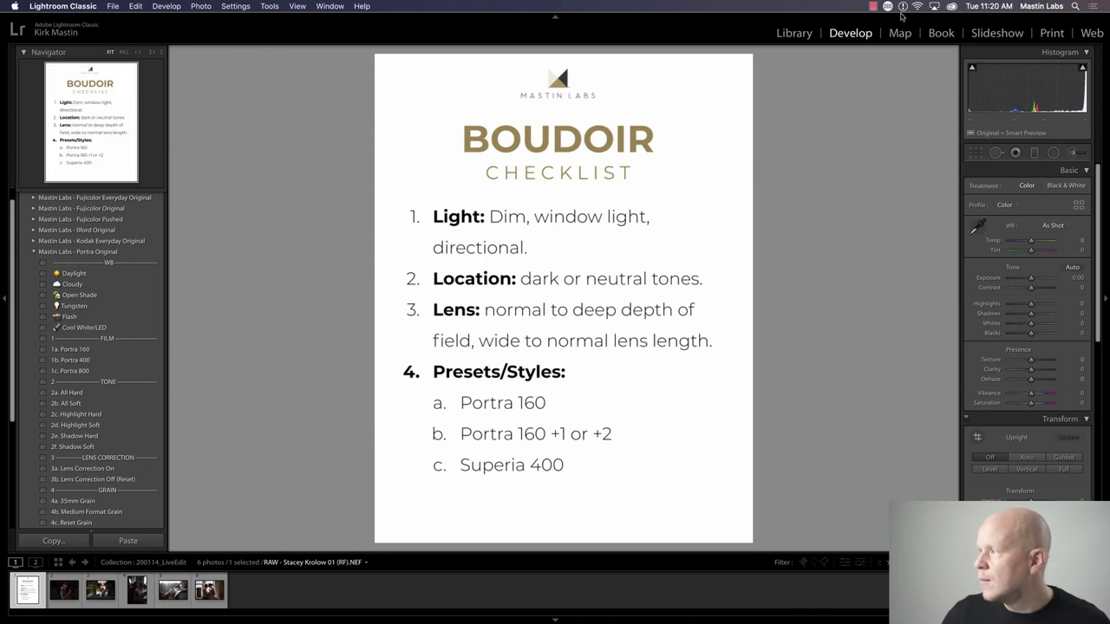
- Look through the unedited boudoir photos of the collection in the Develop module, examining their light and location
left_click(794, 33)
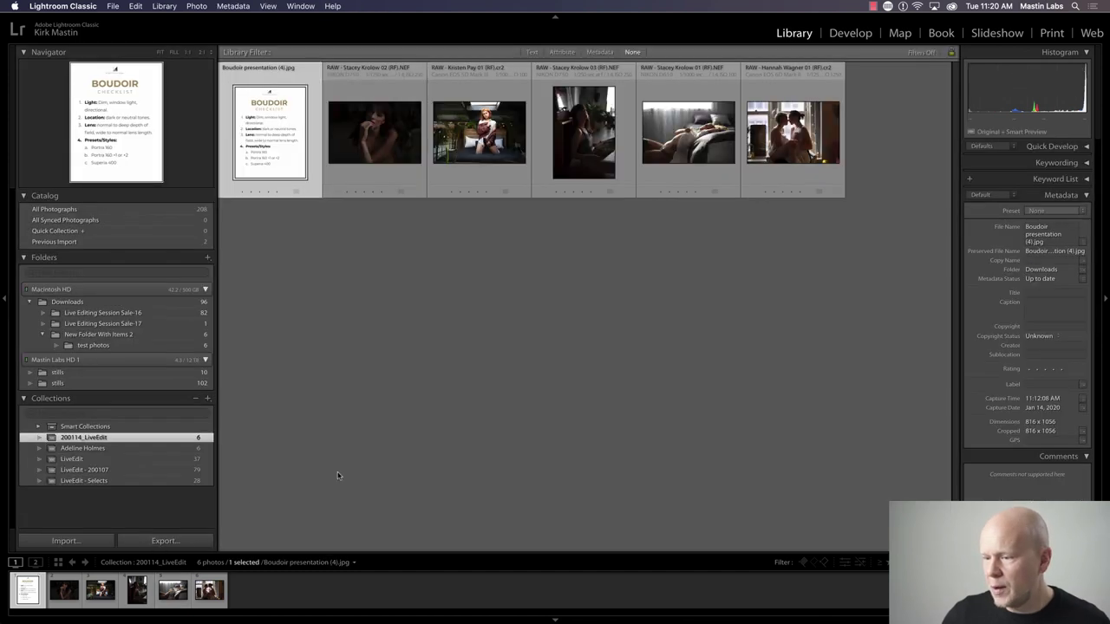
left_click(63, 591)
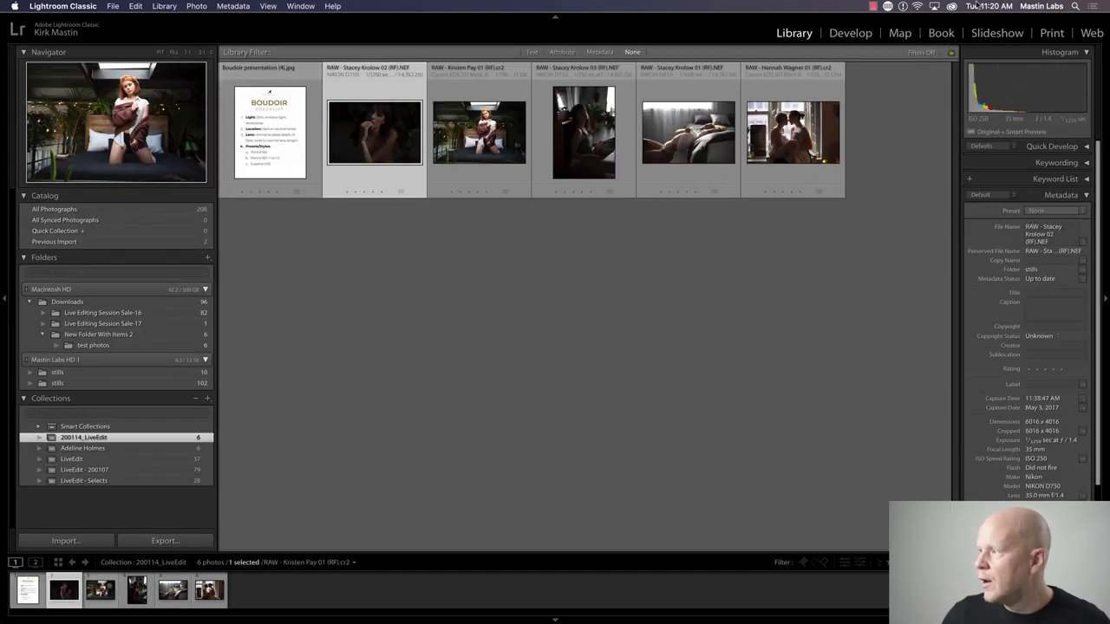
left_click(843, 33)
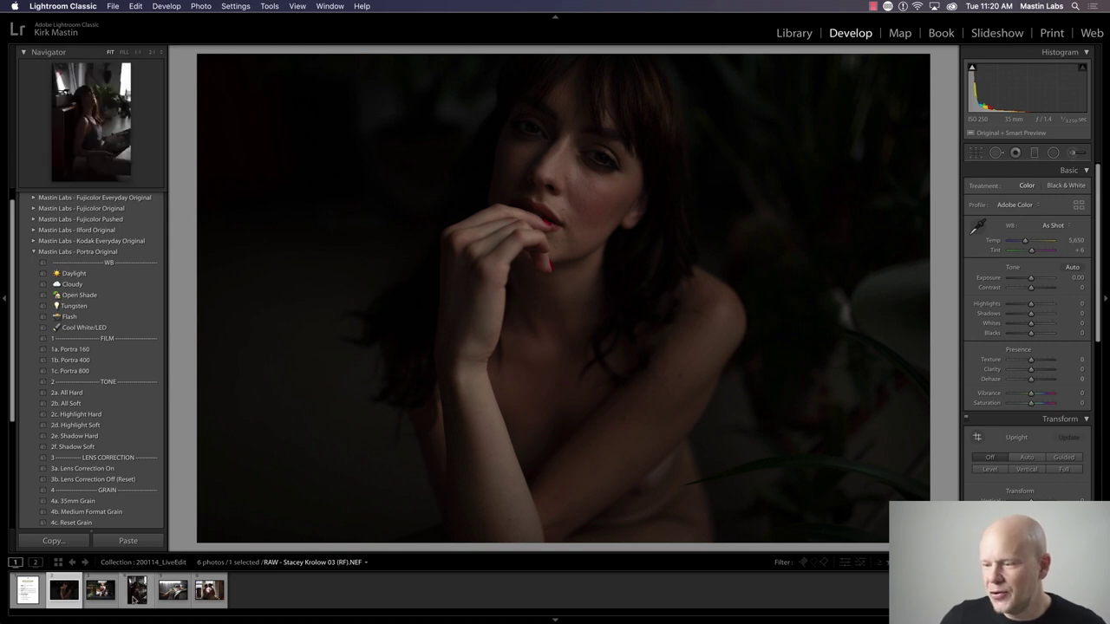
left_click(170, 591)
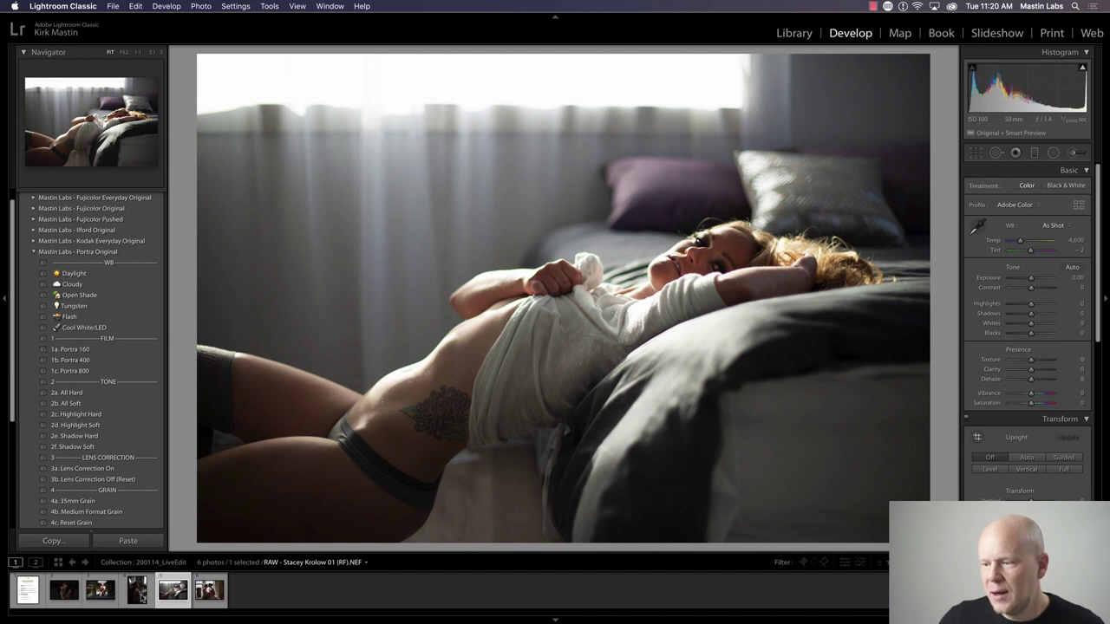
left_click(142, 594)
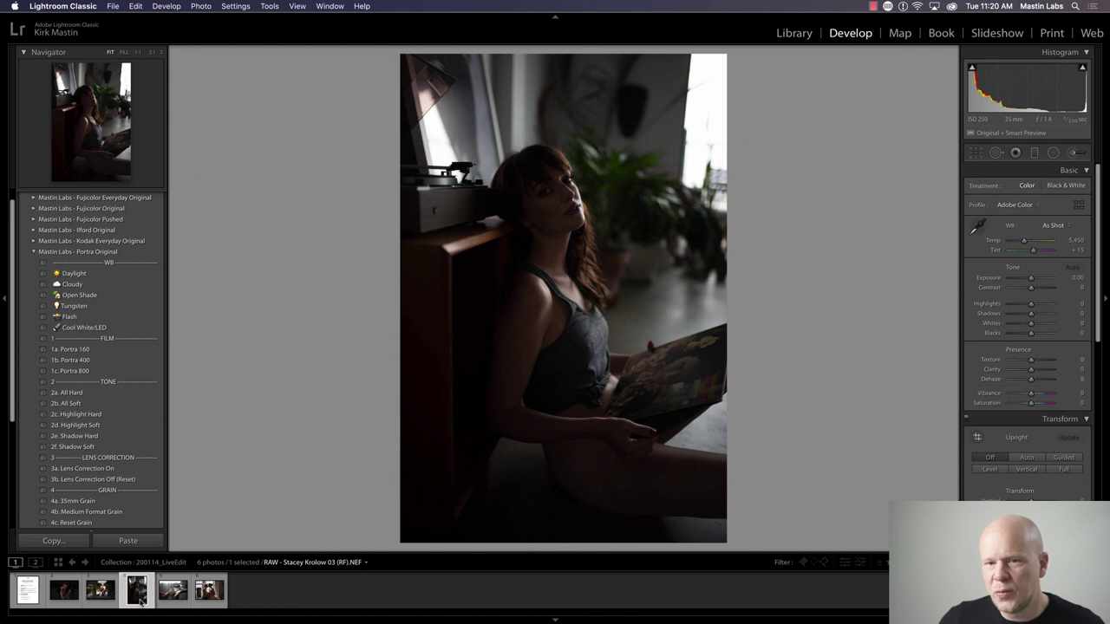
left_click(100, 592)
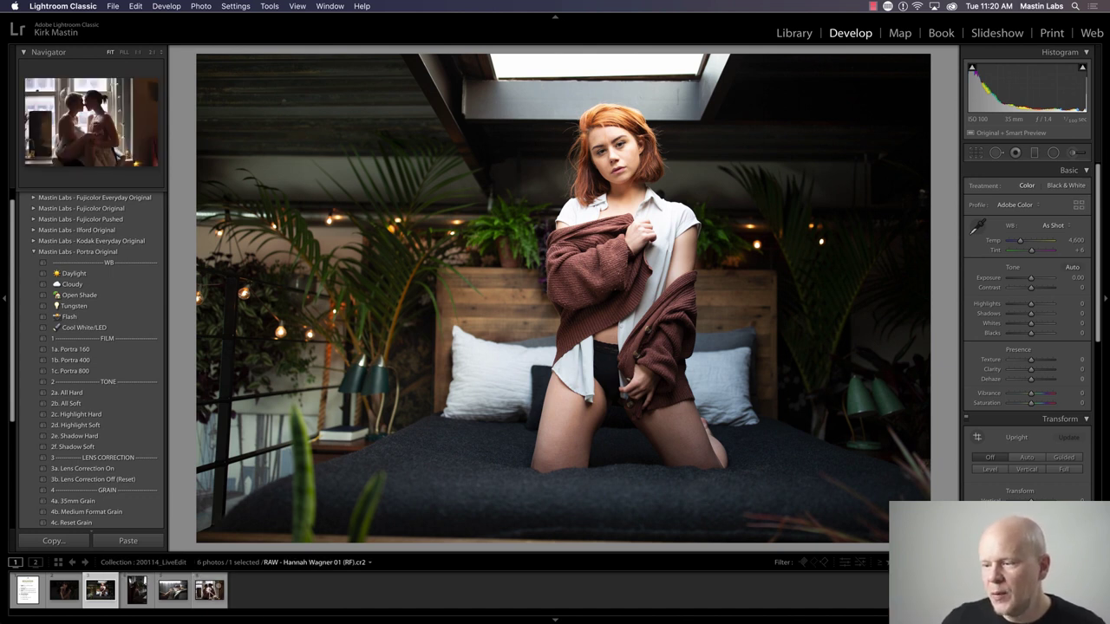
left_click(210, 593)
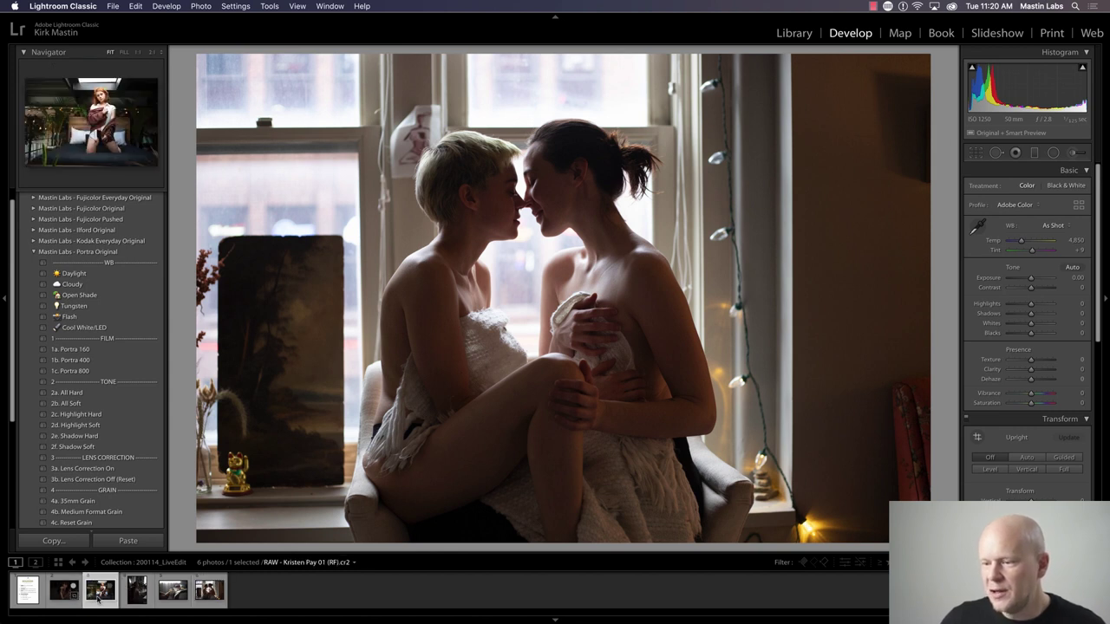
- Raise the exposure of the dark close-up portrait to +1.10 and of the portrait beside the record player to +1.60
left_click(60, 597)
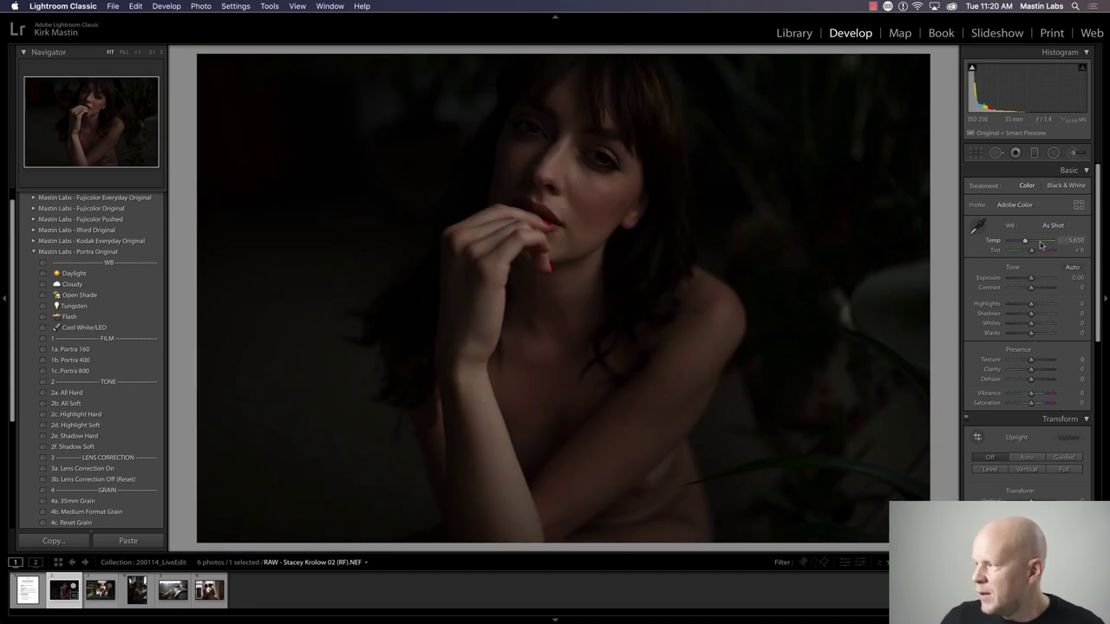
left_click_drag(1031, 277, 1034, 278)
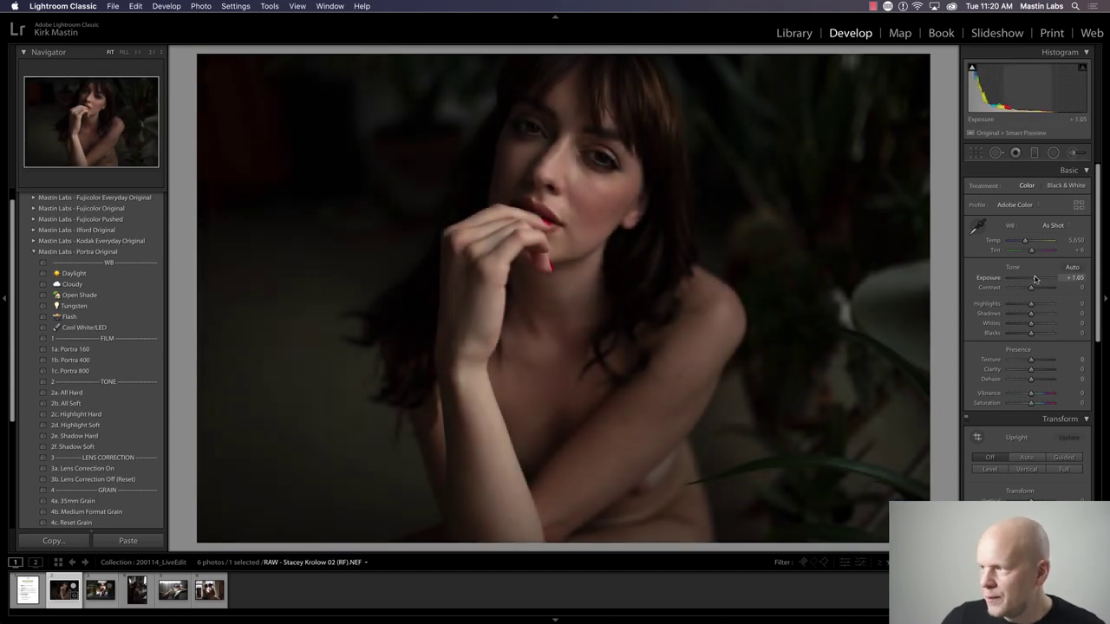
key("Right")
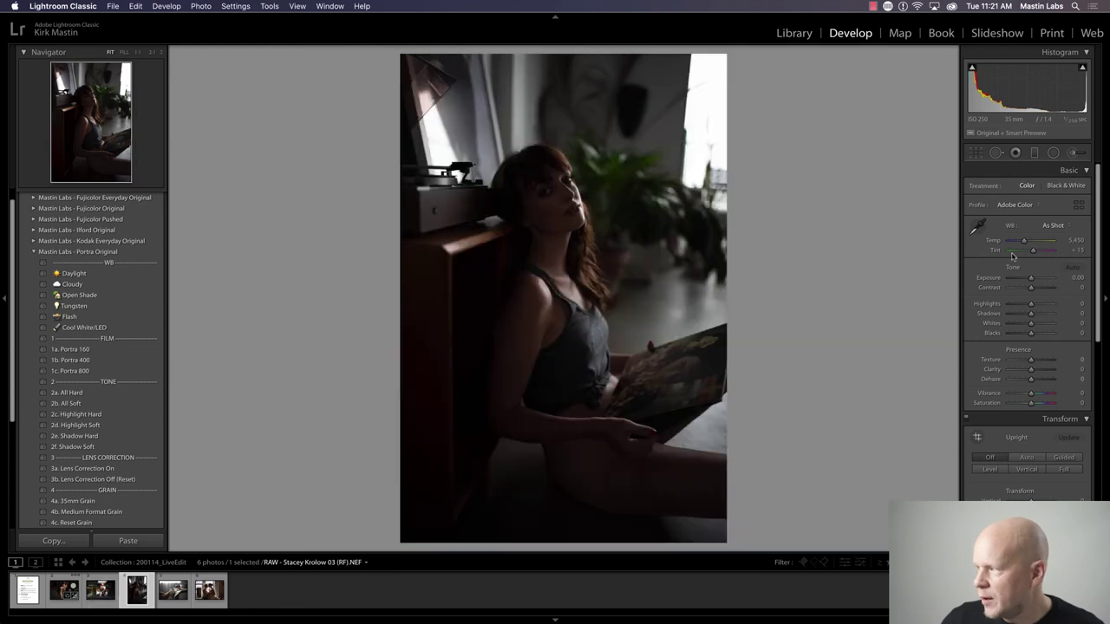
left_click_drag(1031, 277, 1036, 278)
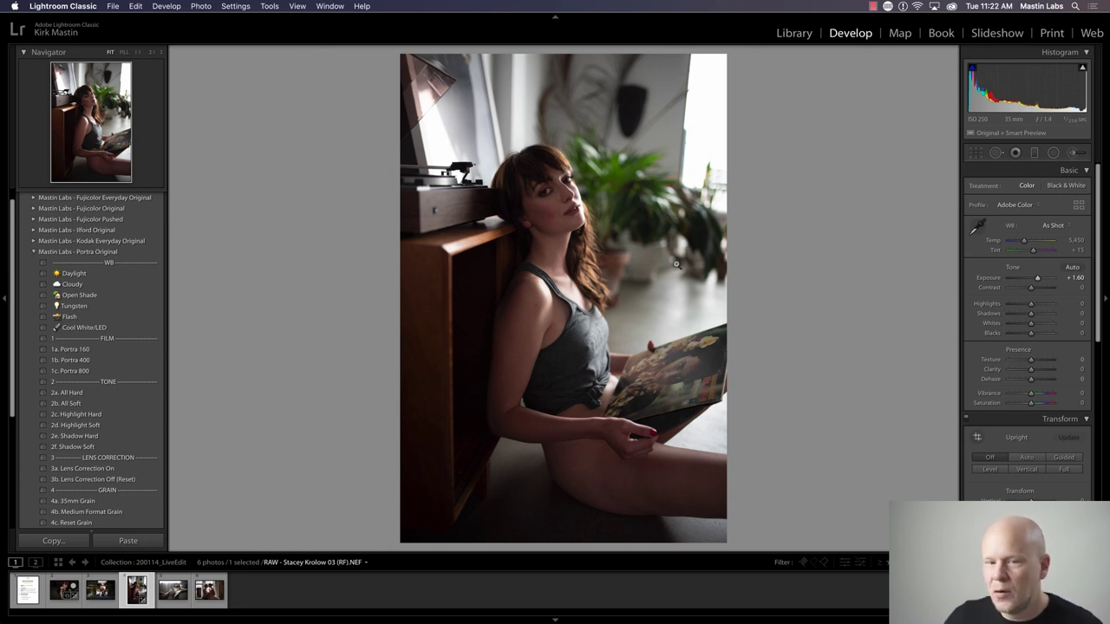
- Examine the window light and the face in the record-player portrait up close, and compare it with the photo of the woman lying on the bed
left_click(681, 151)
left_click_drag(682, 151, 436, 258)
left_click(563, 235)
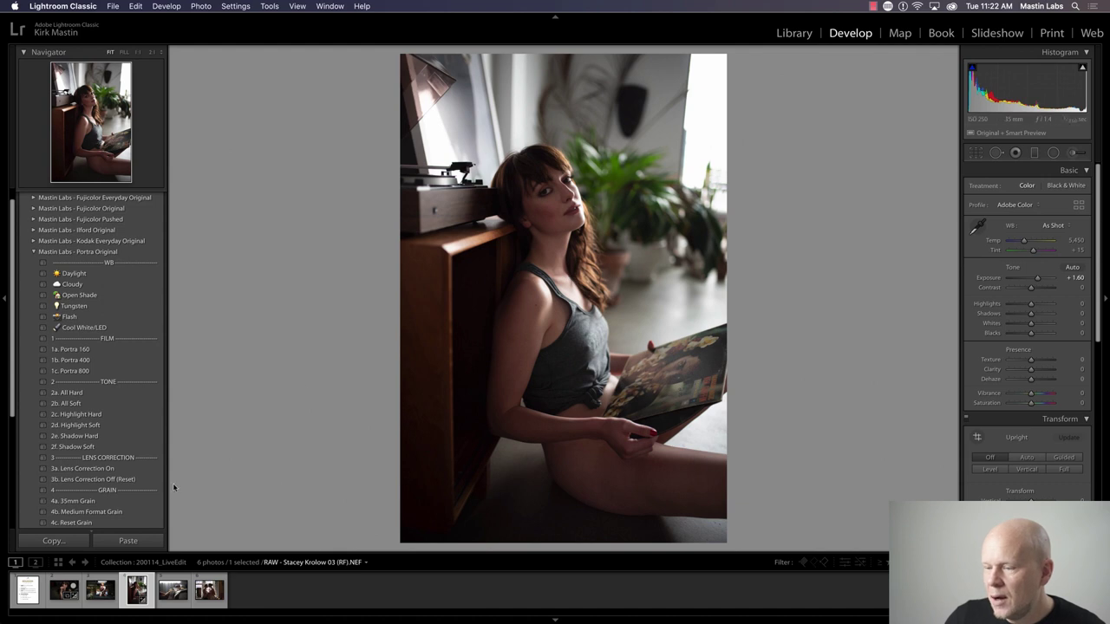
left_click(173, 591)
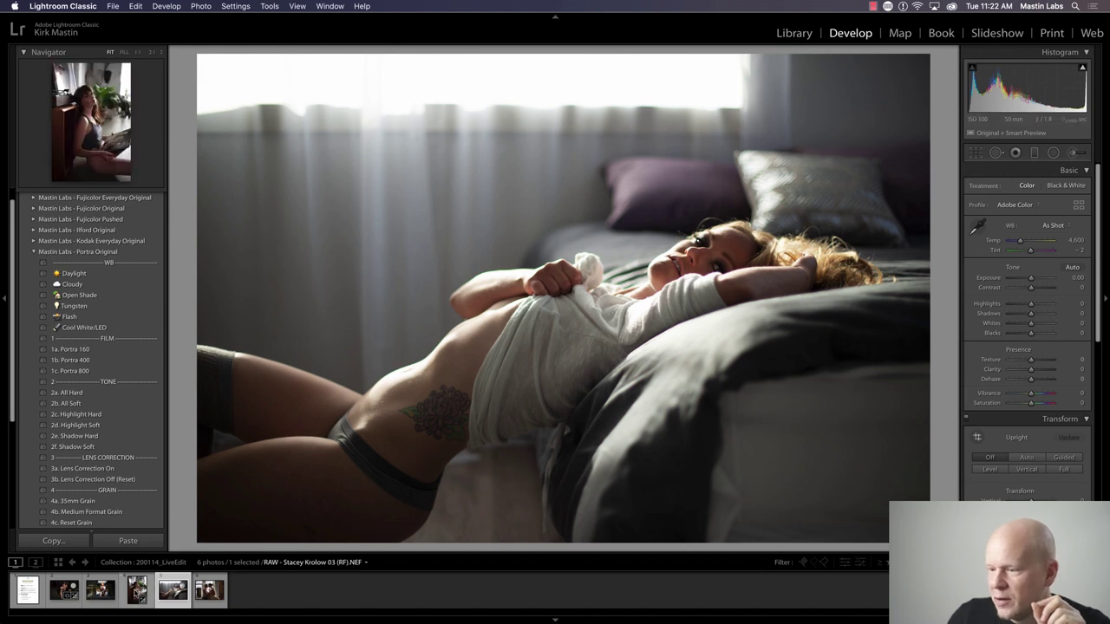
left_click(137, 591)
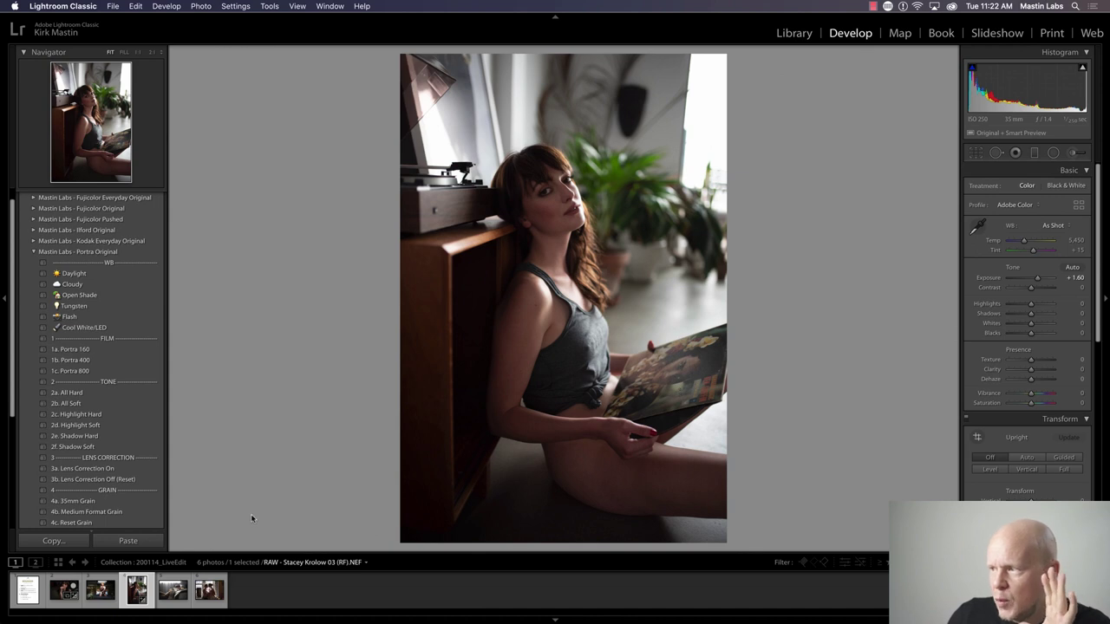
left_click_drag(514, 216, 414, 312)
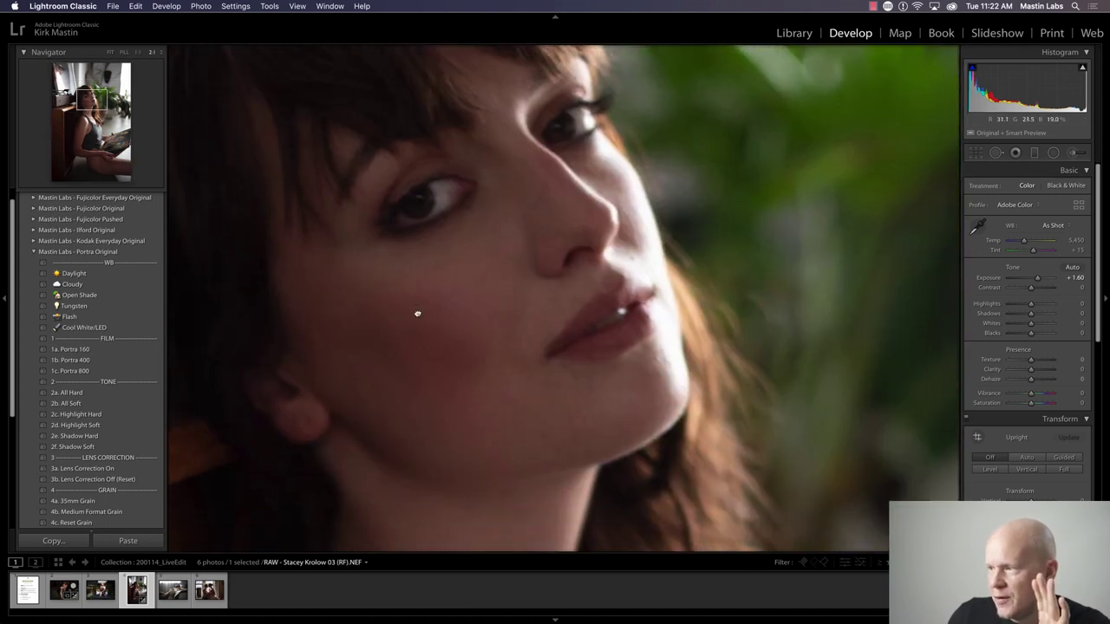
left_click(466, 376)
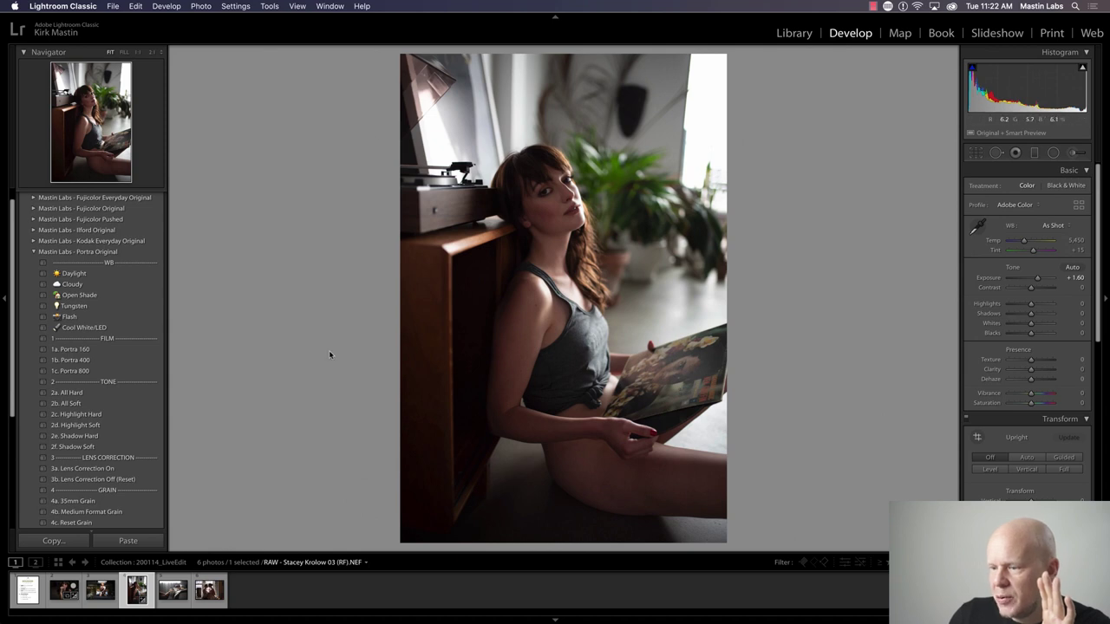
- Inspect the background and subject of the photo with the red-haired woman kneeling on the bed, and set its exposure to -0.60
left_click(105, 598)
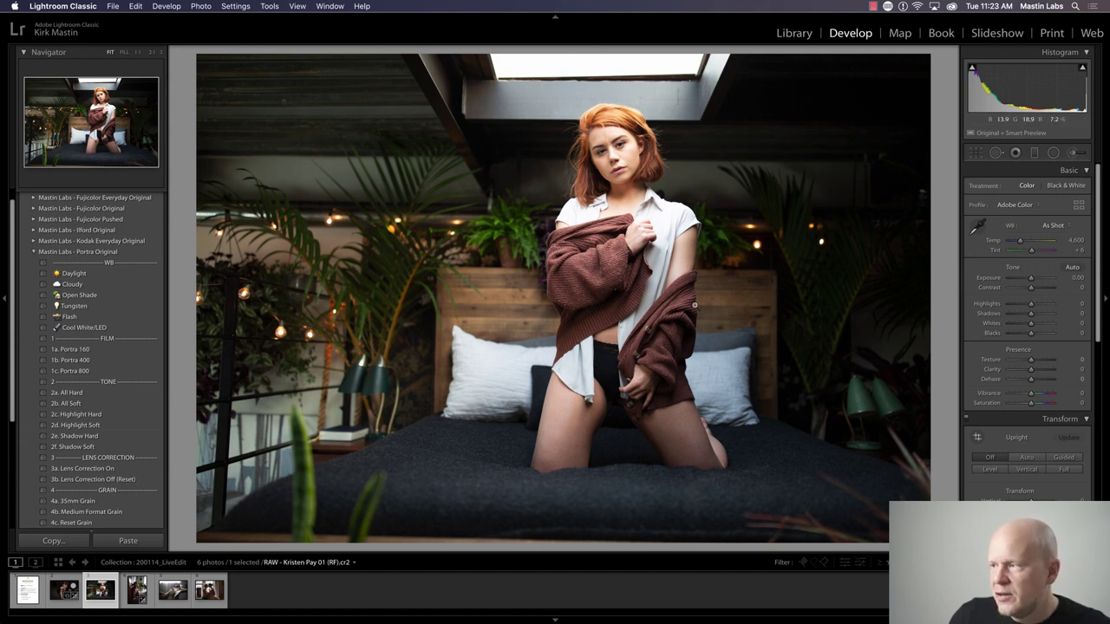
left_click(260, 329)
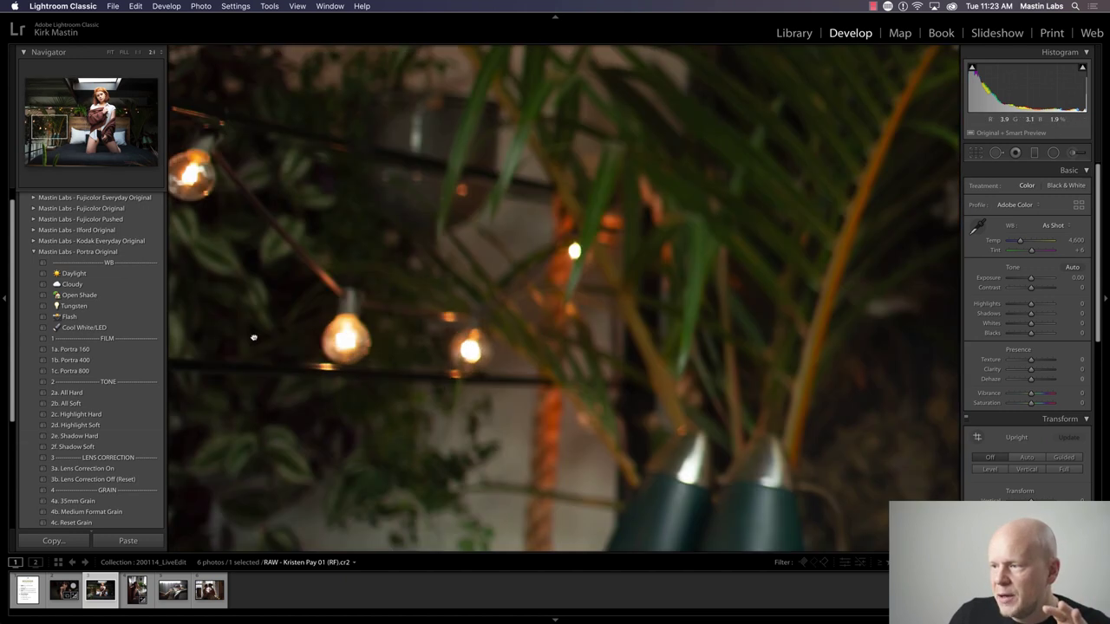
left_click_drag(250, 334, 376, 113)
left_click_drag(480, 322, 461, 165)
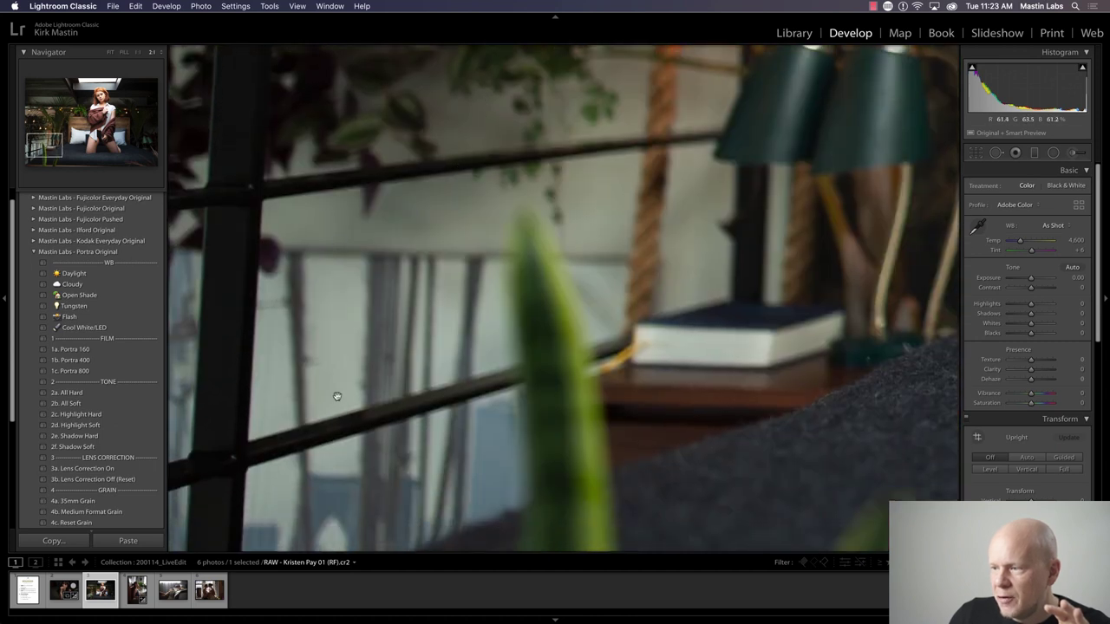
left_click(515, 206)
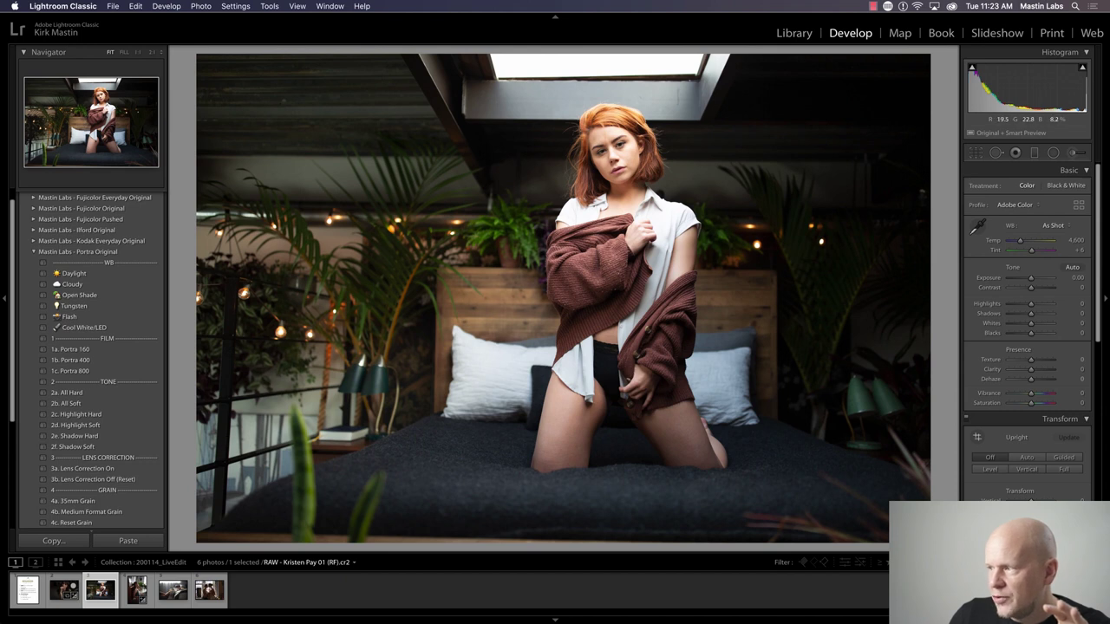
left_click(690, 227)
left_click(597, 216)
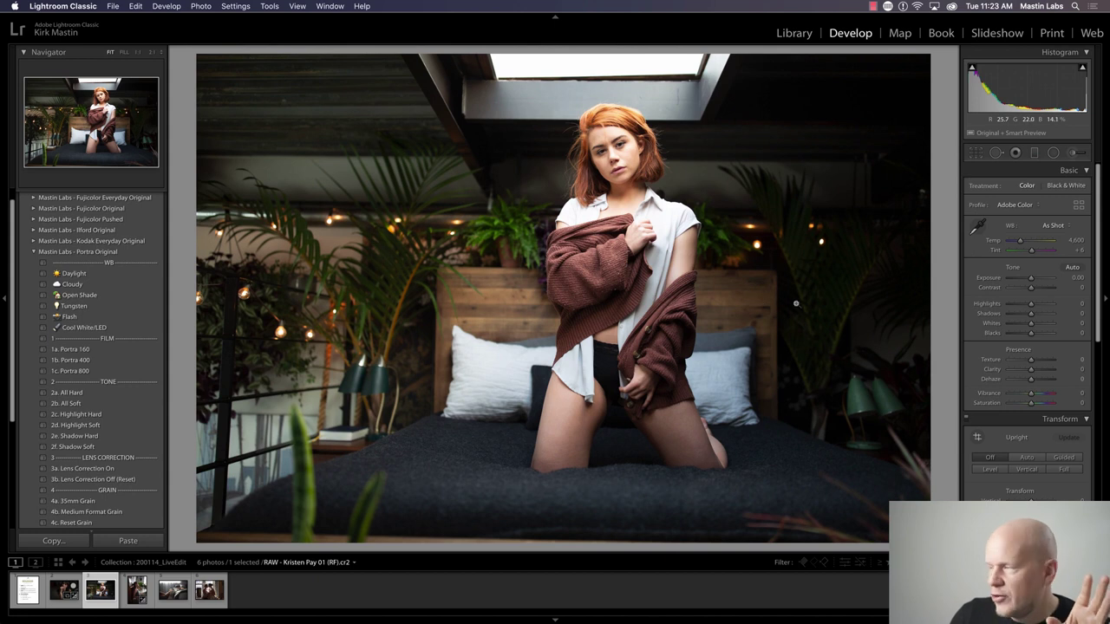
left_click_drag(1030, 280, 1026, 281)
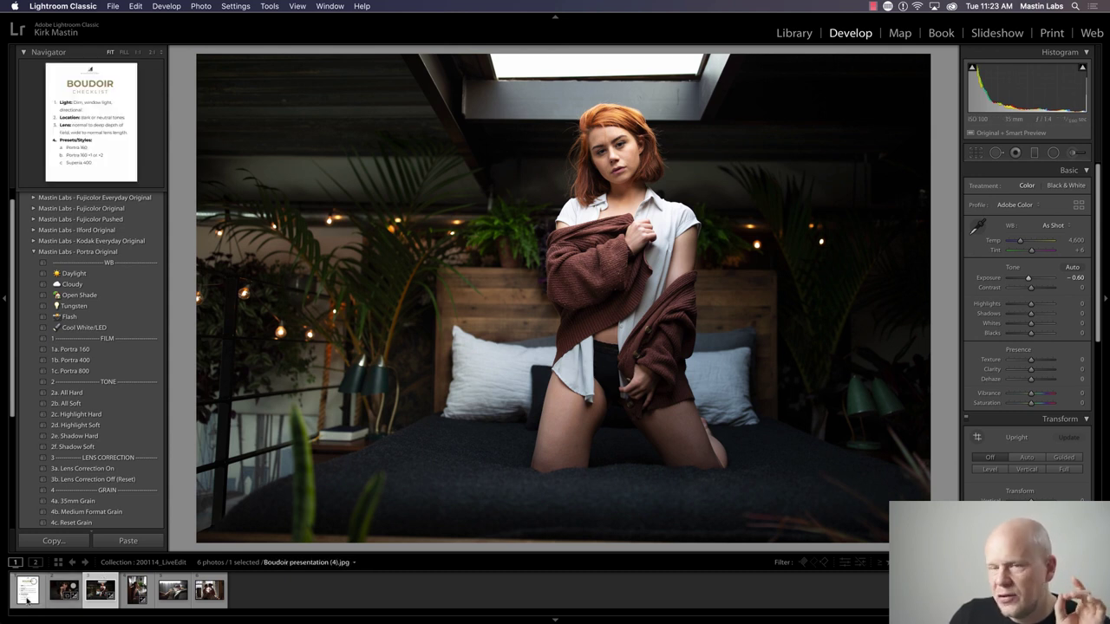
- Compare the photos with the boudoir checklist's points on light, location, lens and presets
left_click(27, 598)
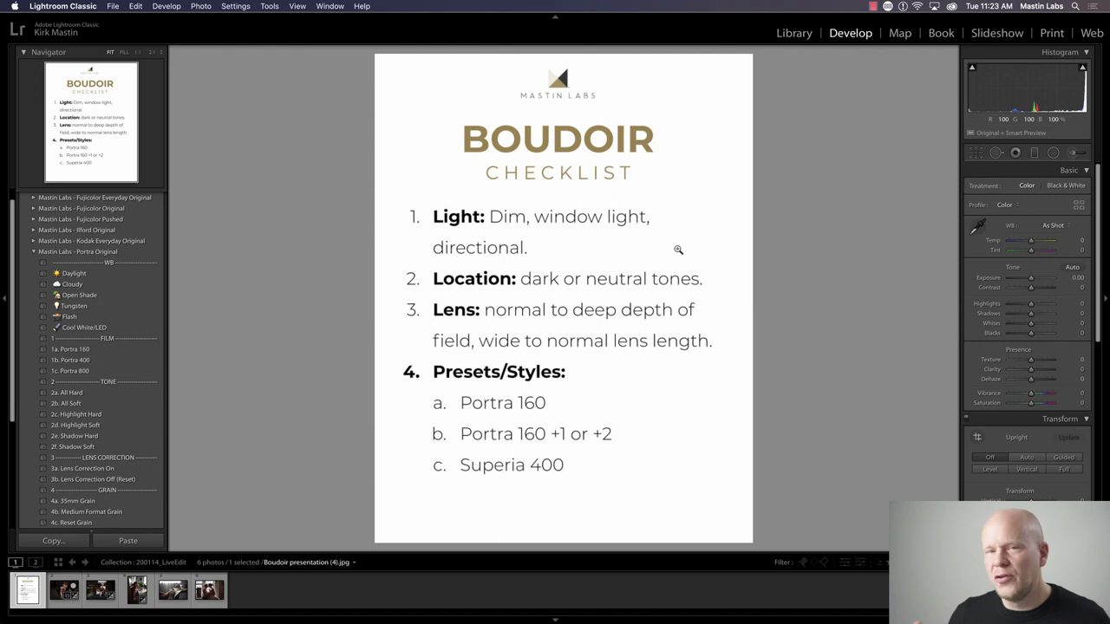
left_click(136, 589)
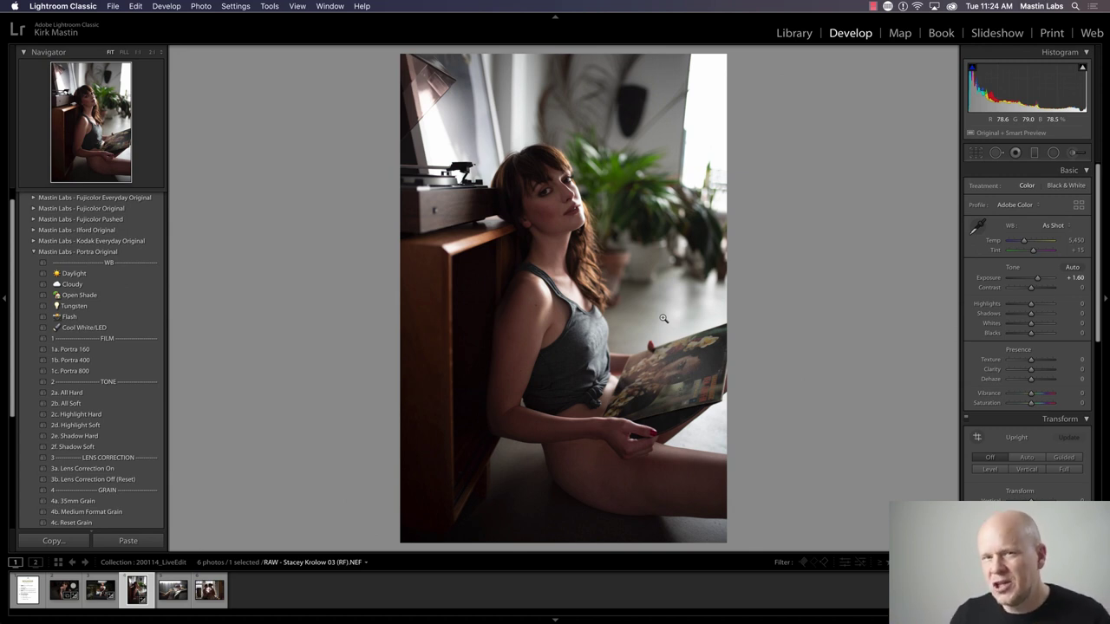
left_click(31, 596)
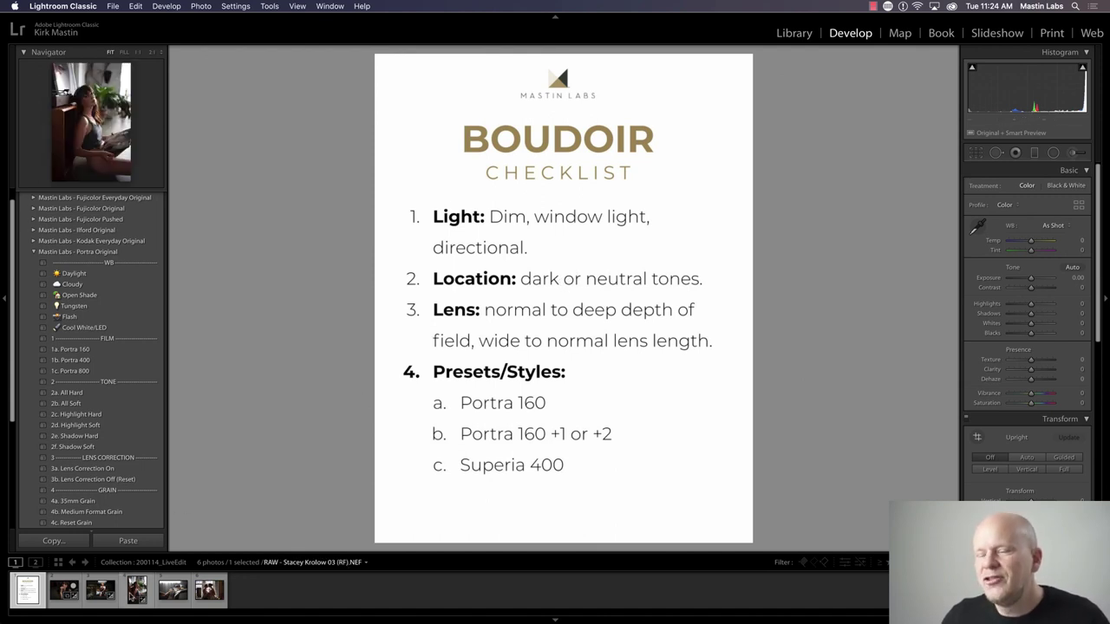
left_click(171, 597)
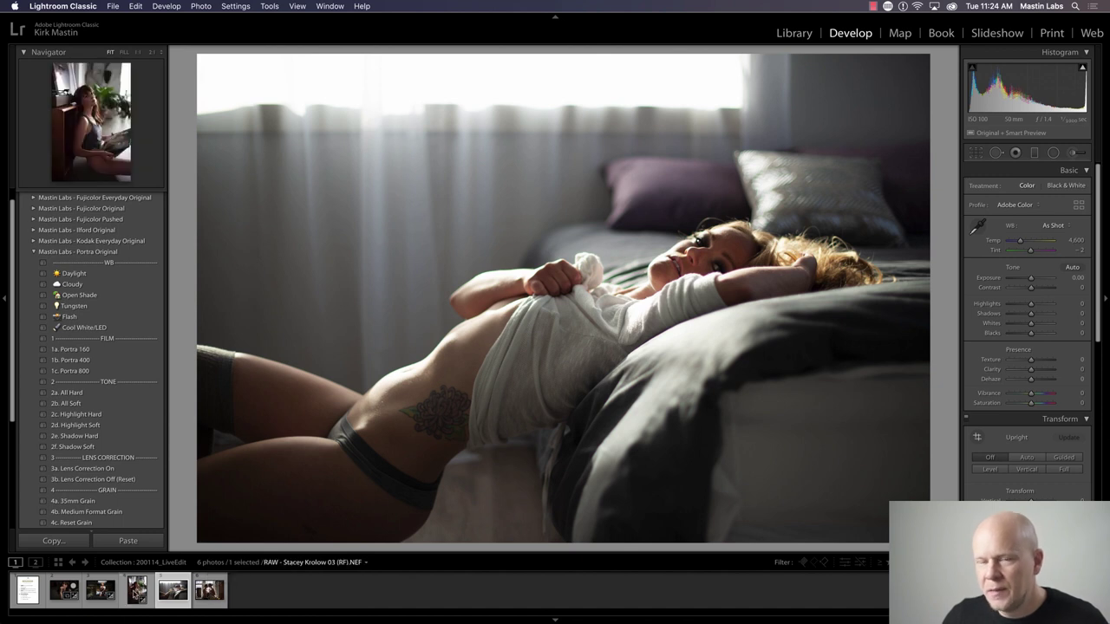
left_click(202, 597)
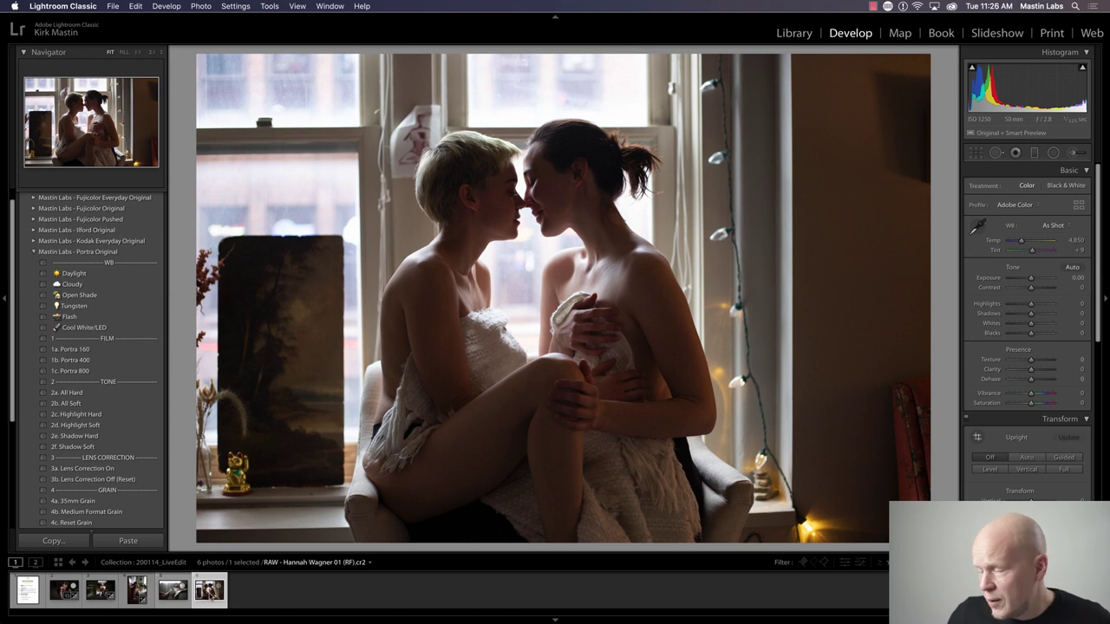
left_click(172, 594)
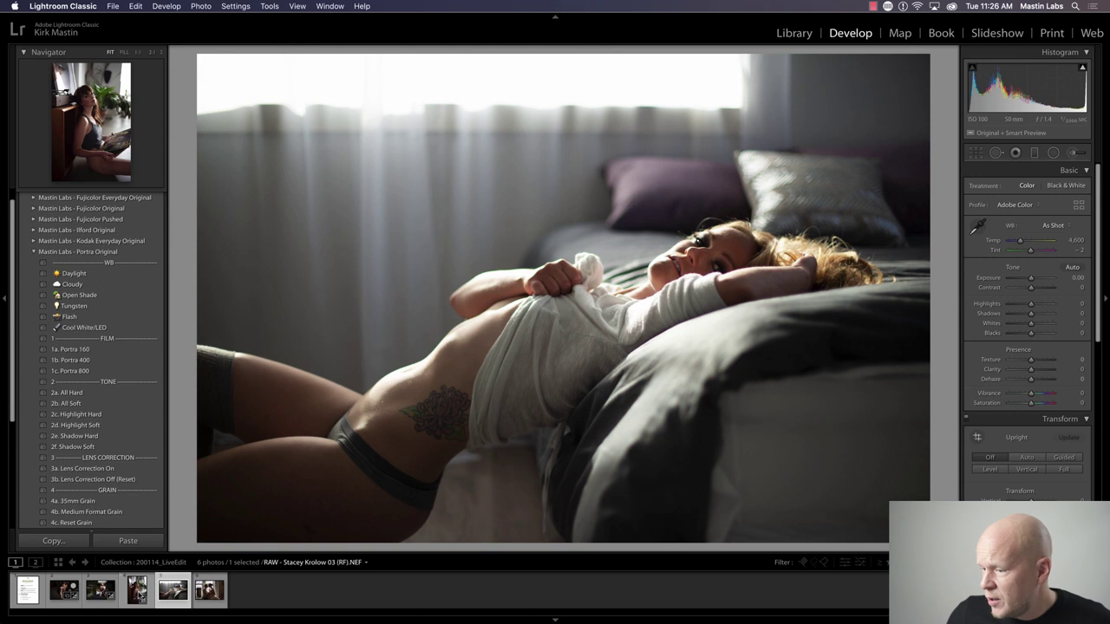
left_click(137, 593)
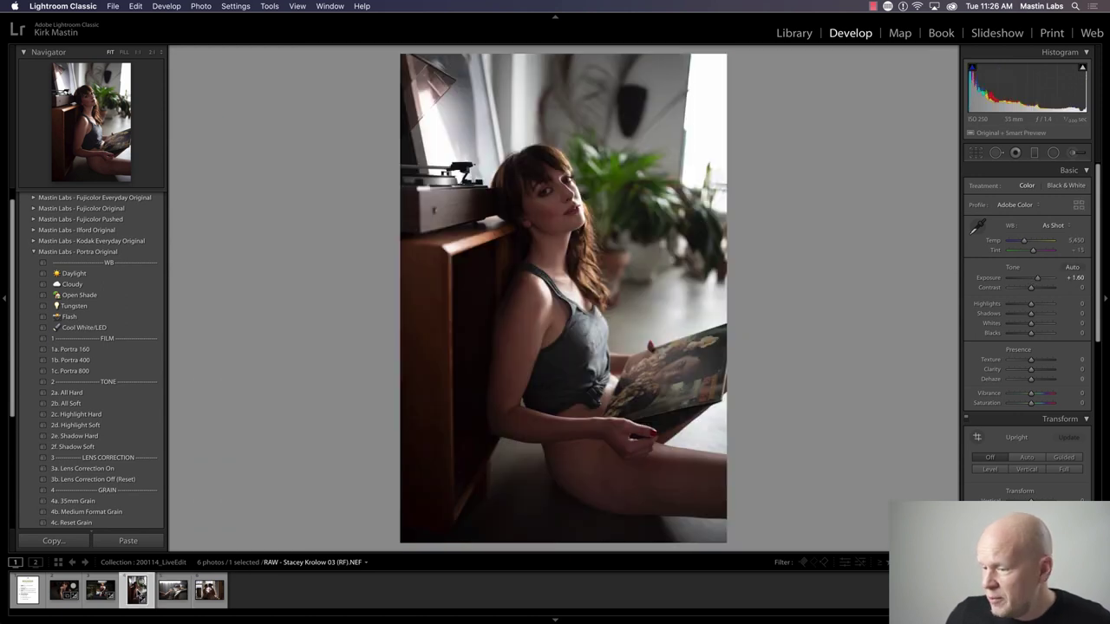
left_click(100, 590)
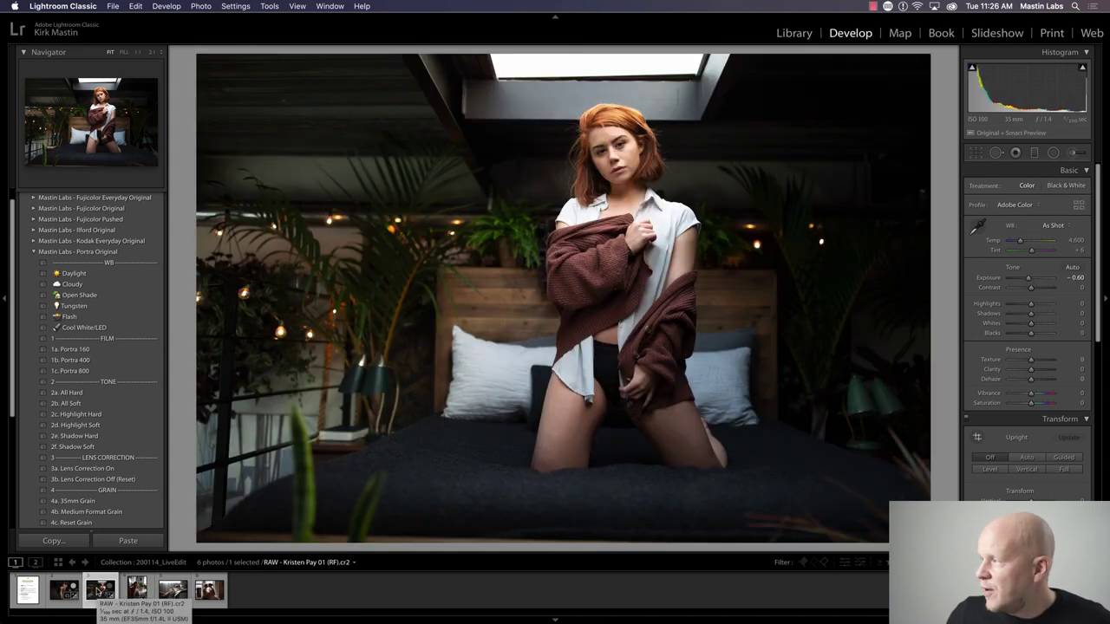
left_click(64, 590)
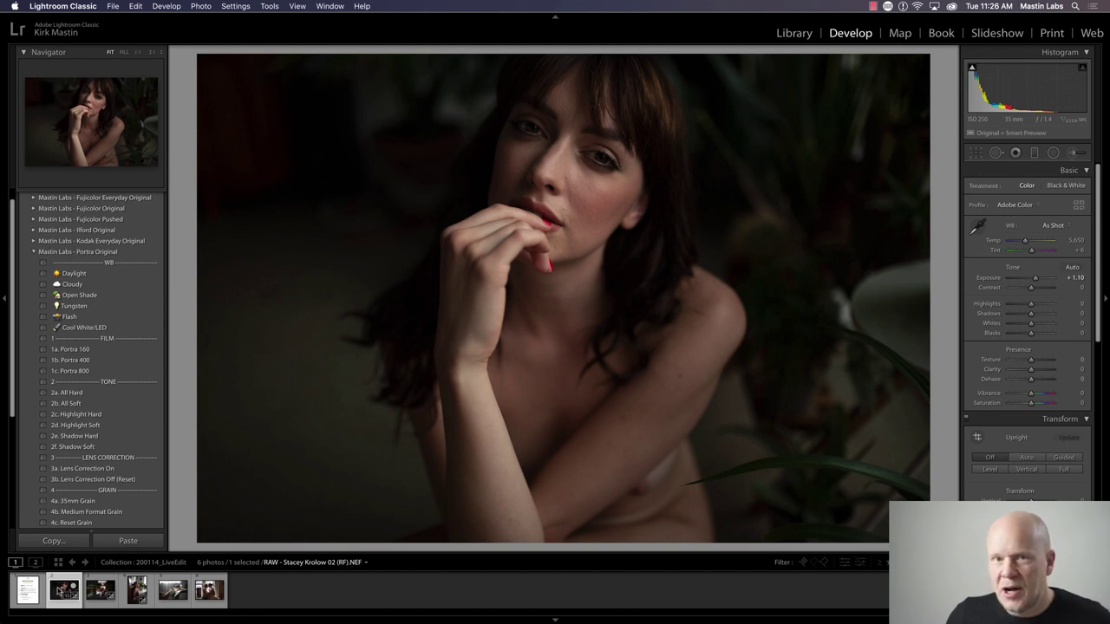
left_click(33, 593)
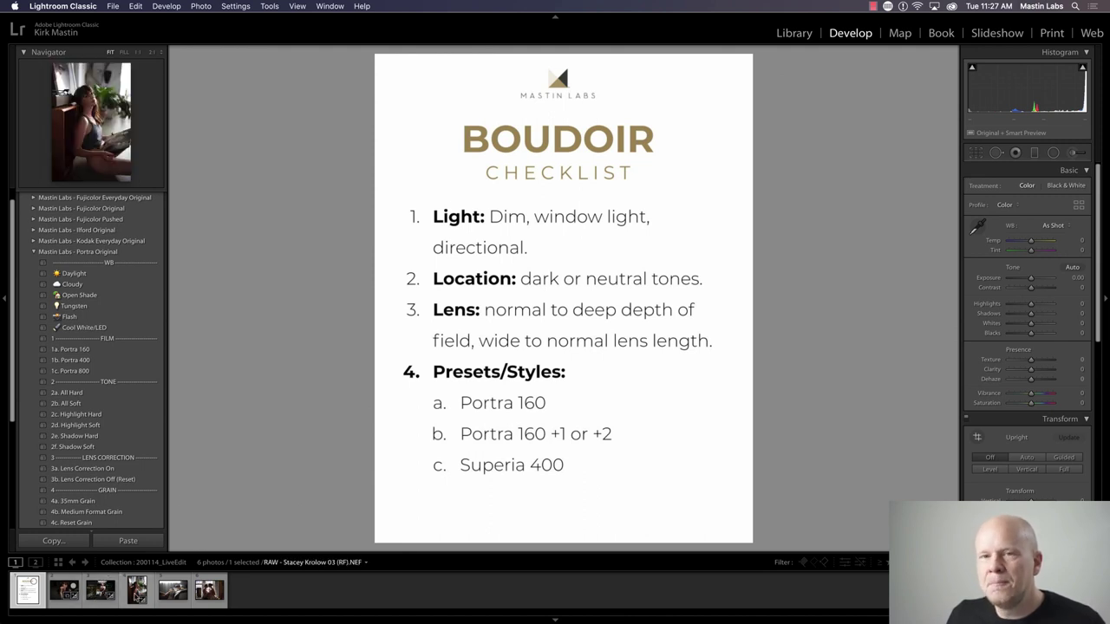
left_click(136, 595)
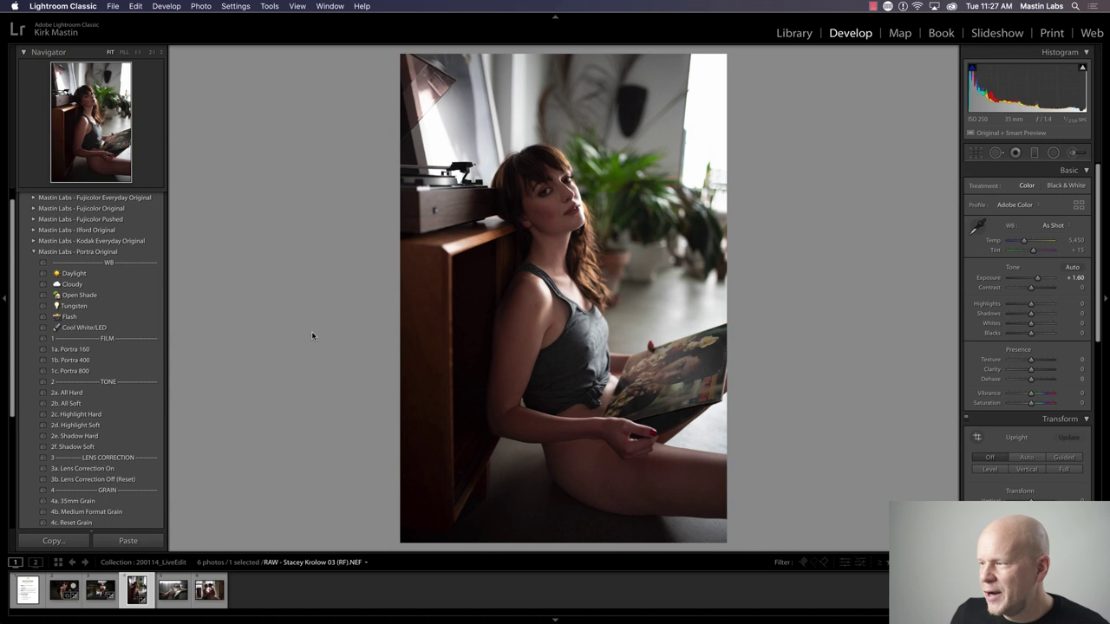
- Apply Portra 160 with the Shadow Soft tone to the record-player portrait and bring its exposure to +1.80
double_click(1037, 277)
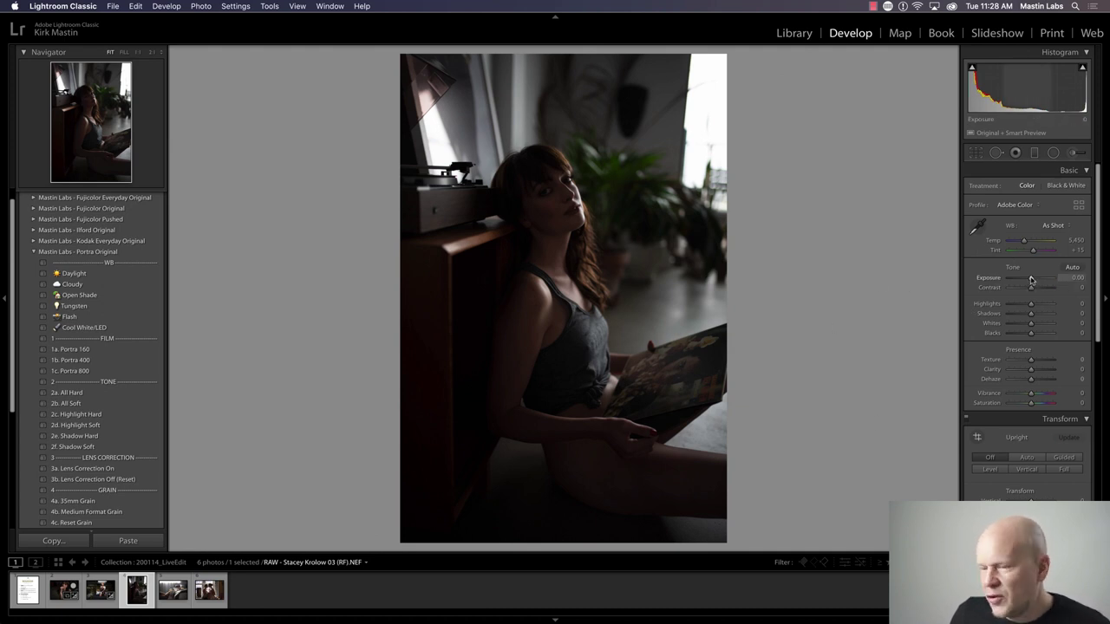
left_click_drag(1031, 279, 1040, 277)
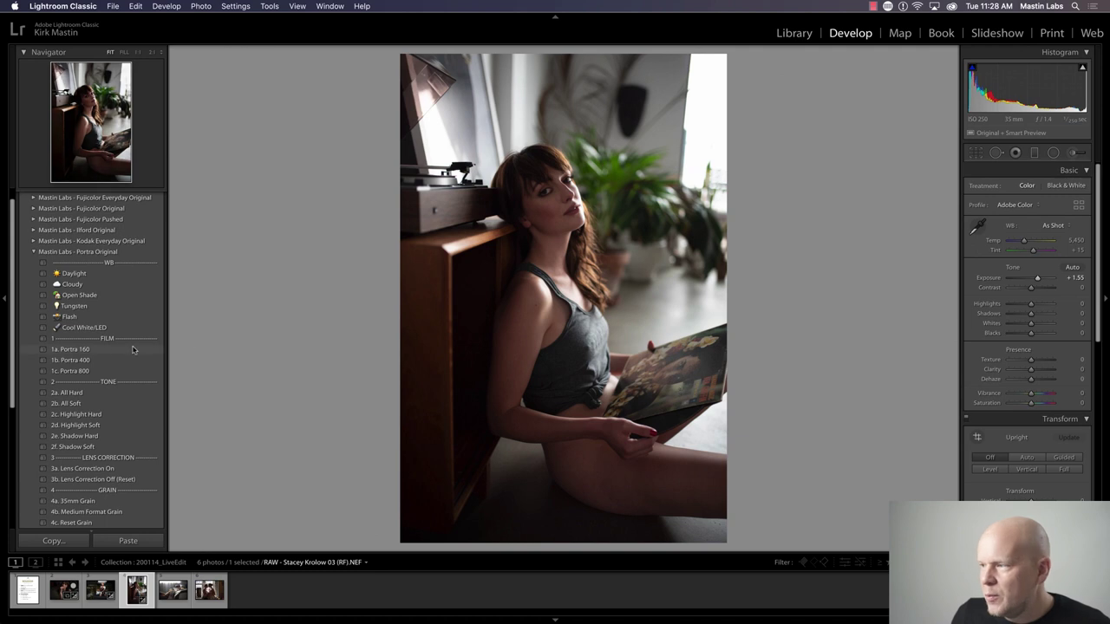
left_click(91, 349)
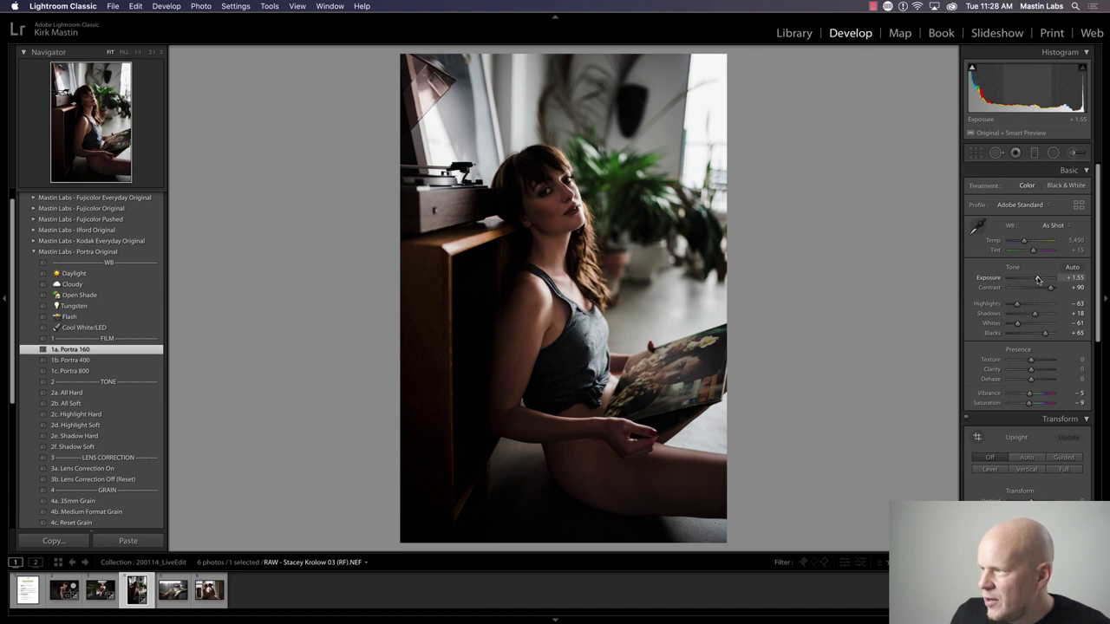
left_click_drag(1038, 278, 1039, 280)
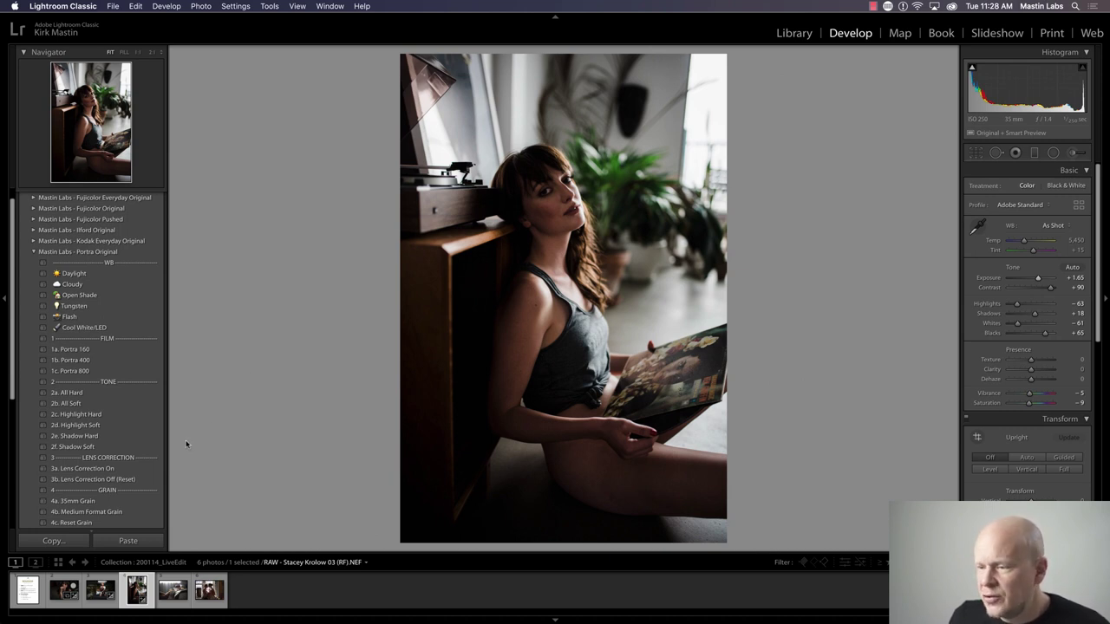
left_click(114, 446)
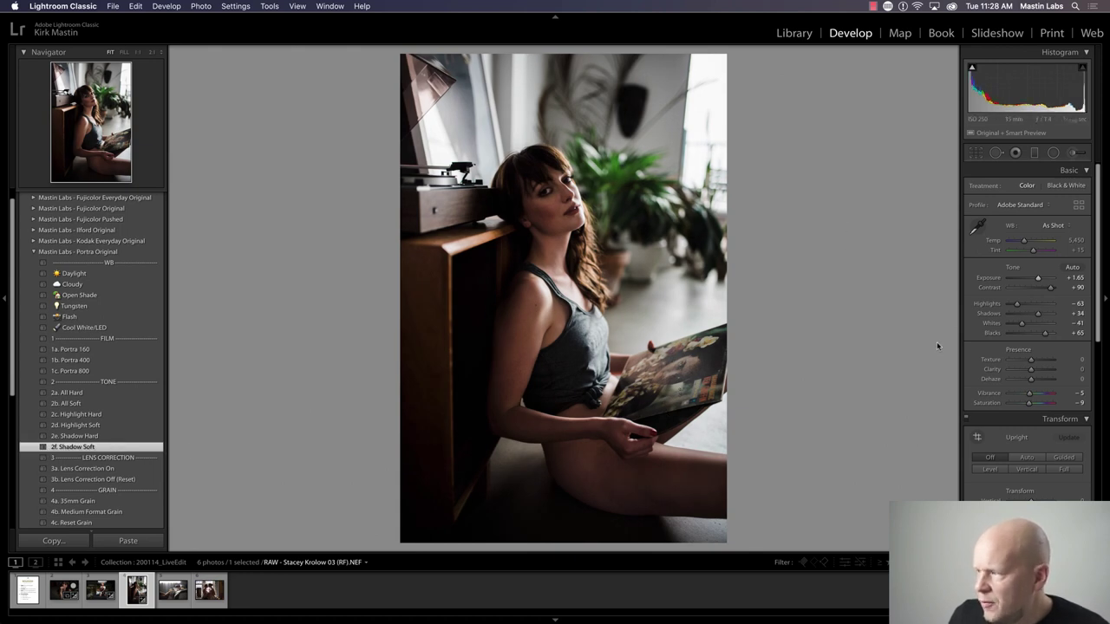
left_click_drag(1040, 279, 1041, 279)
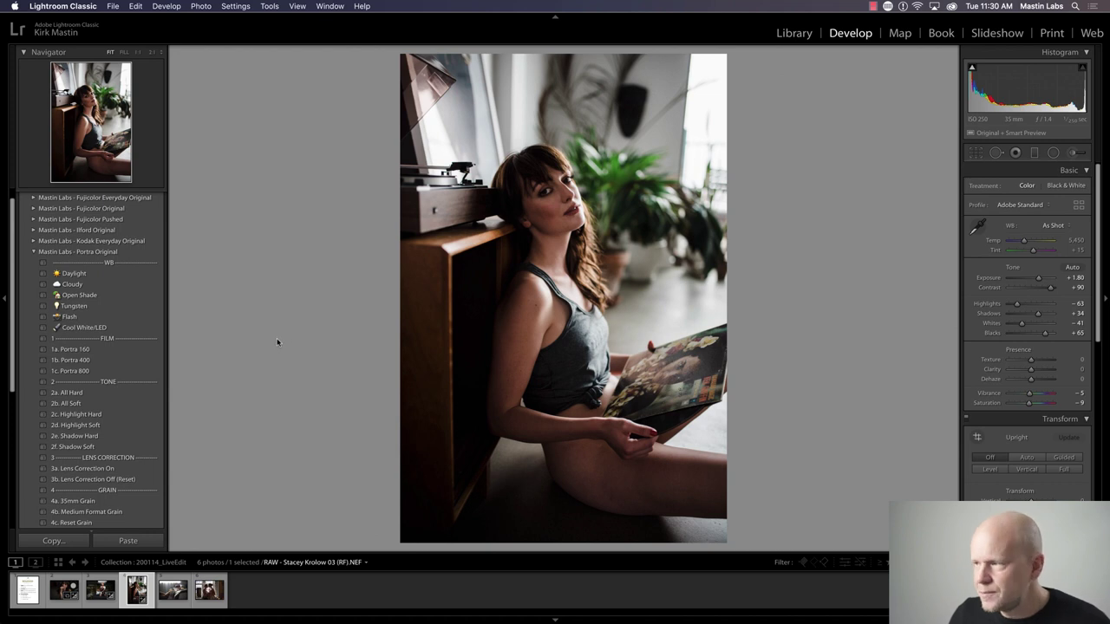
- Create a virtual copy of the record-player portrait and re-edit it from reset settings with exposure +1.80 and the Portra 400 preset
right_click(136, 593)
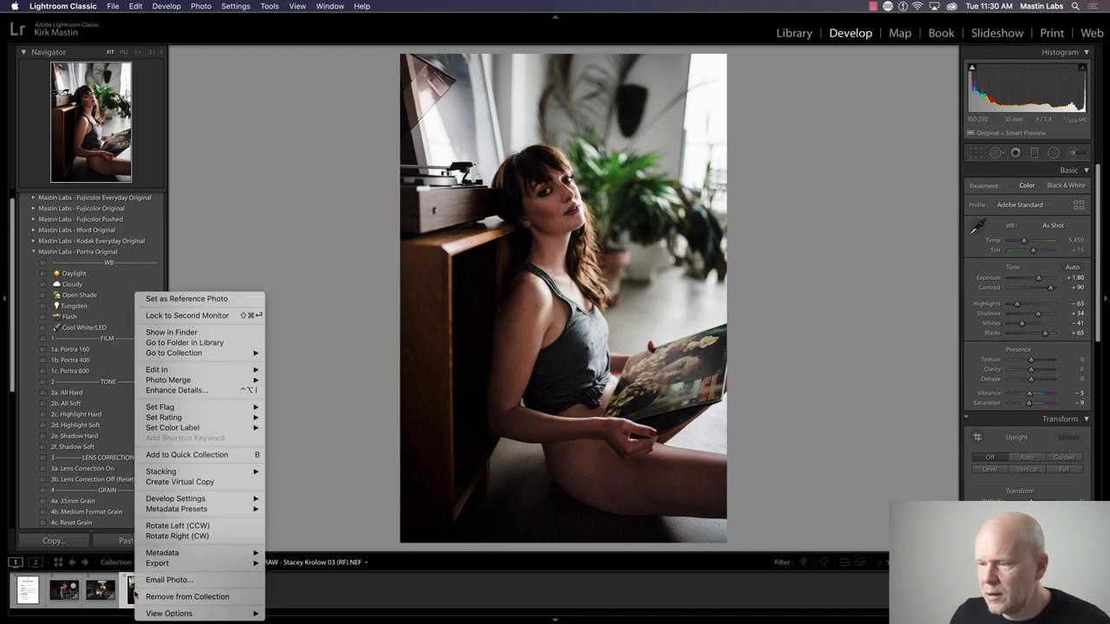
left_click(206, 482)
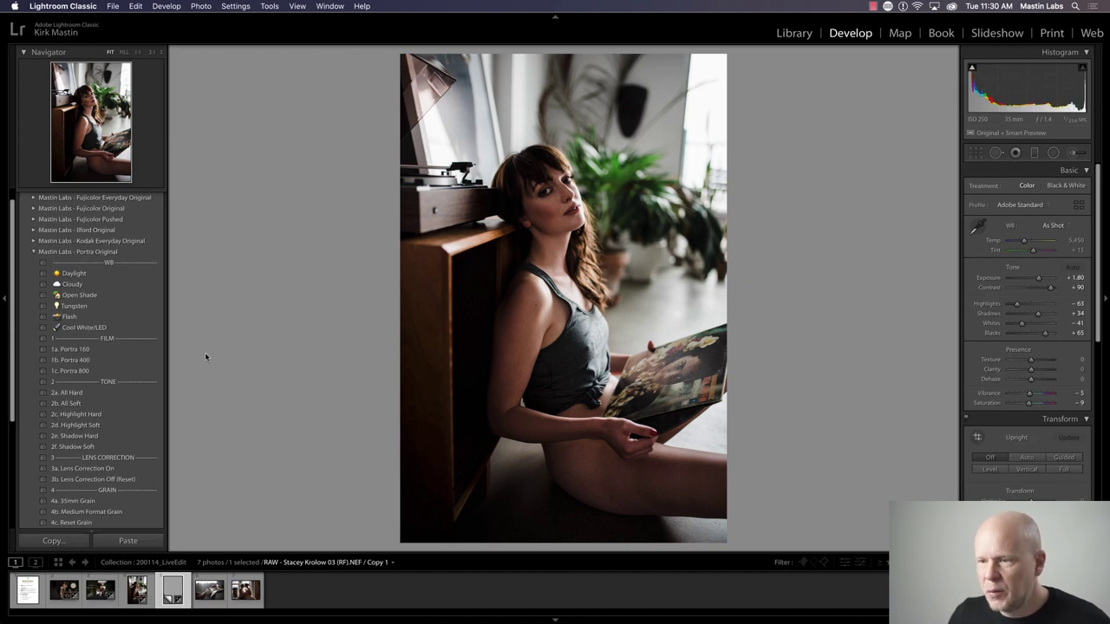
key("super+shift+r")
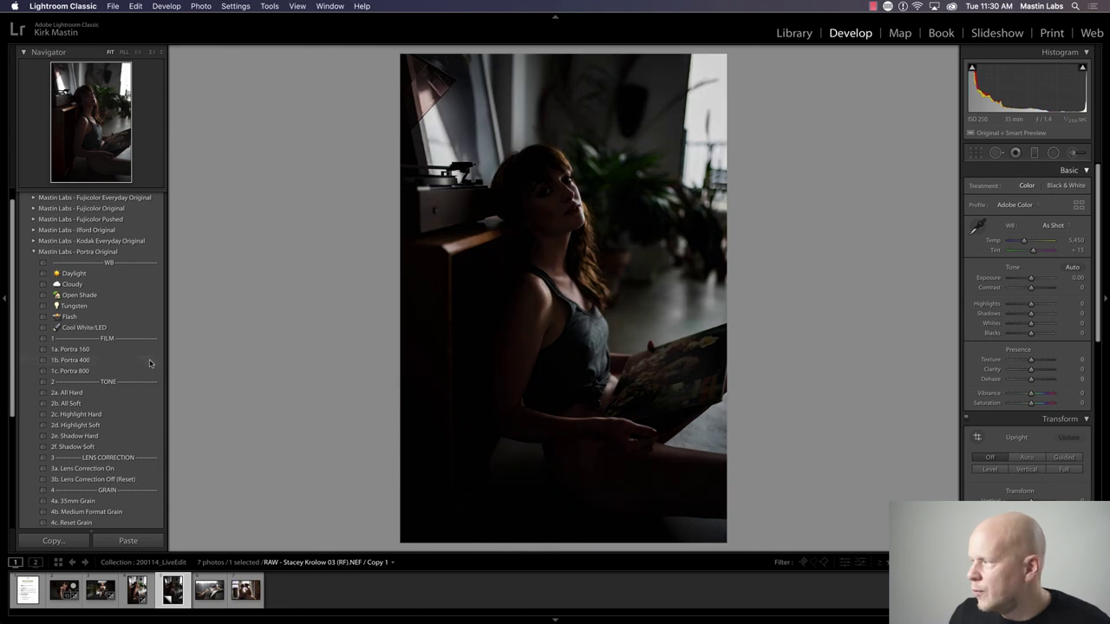
left_click_drag(1029, 279, 1038, 278)
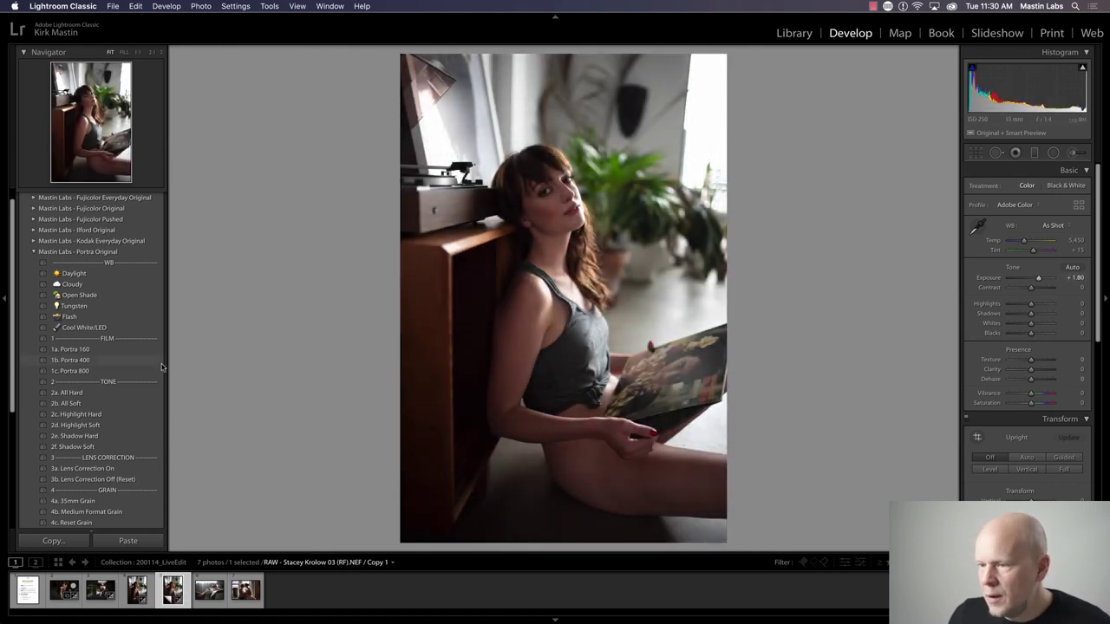
left_click(140, 362)
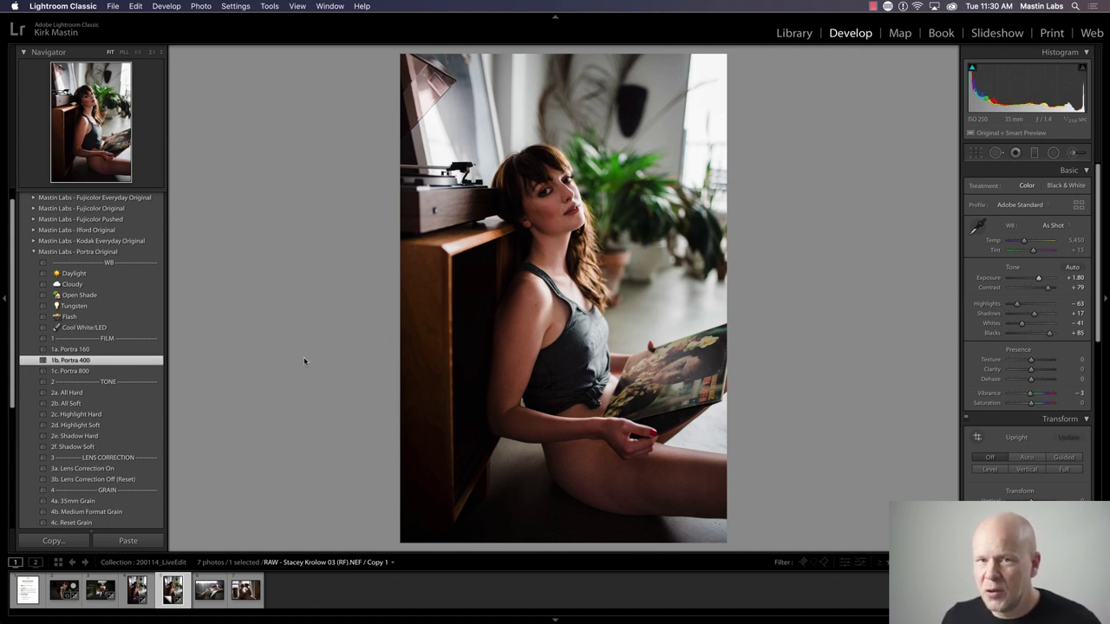
- Compare the Portra 160 original with its Portra 400 virtual copy, in Develop's before/after view and in the Library
left_click(137, 590, "super")
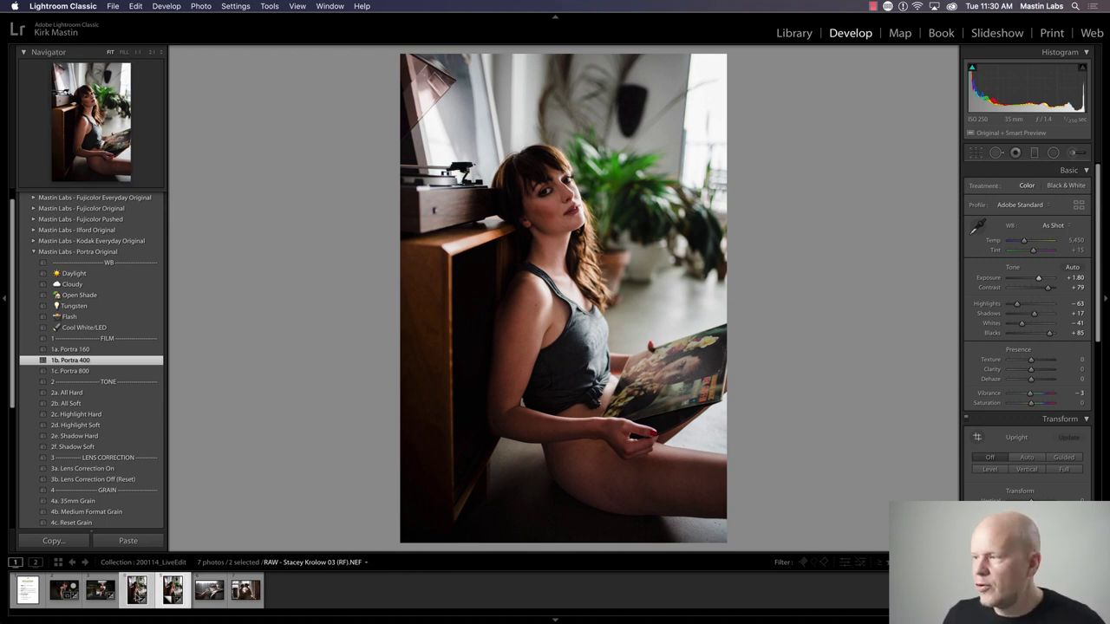
key("y")
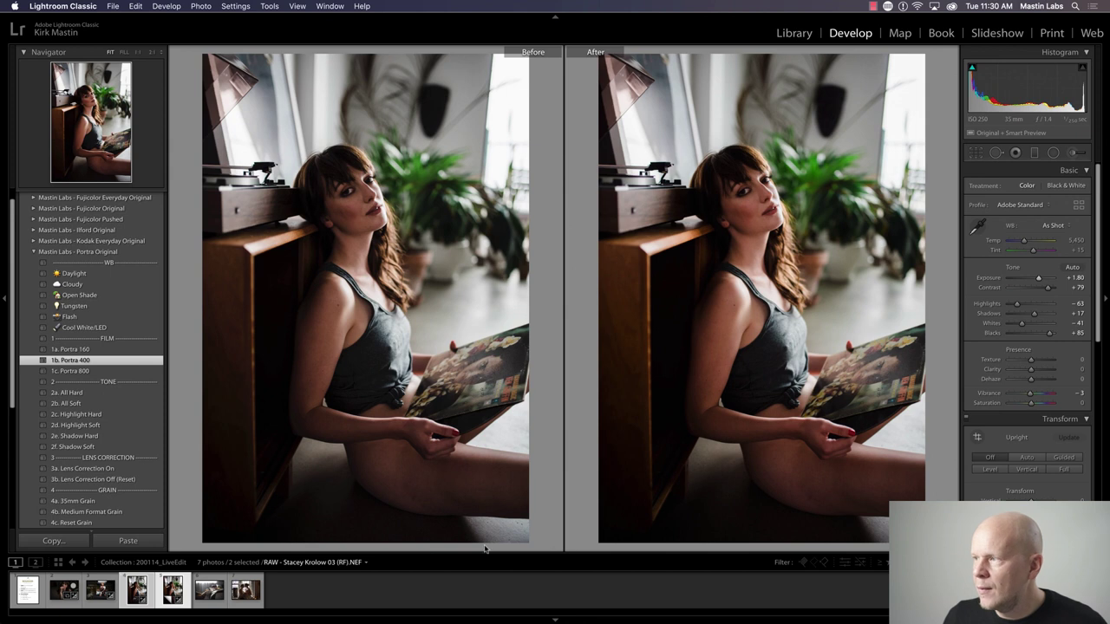
key("Right")
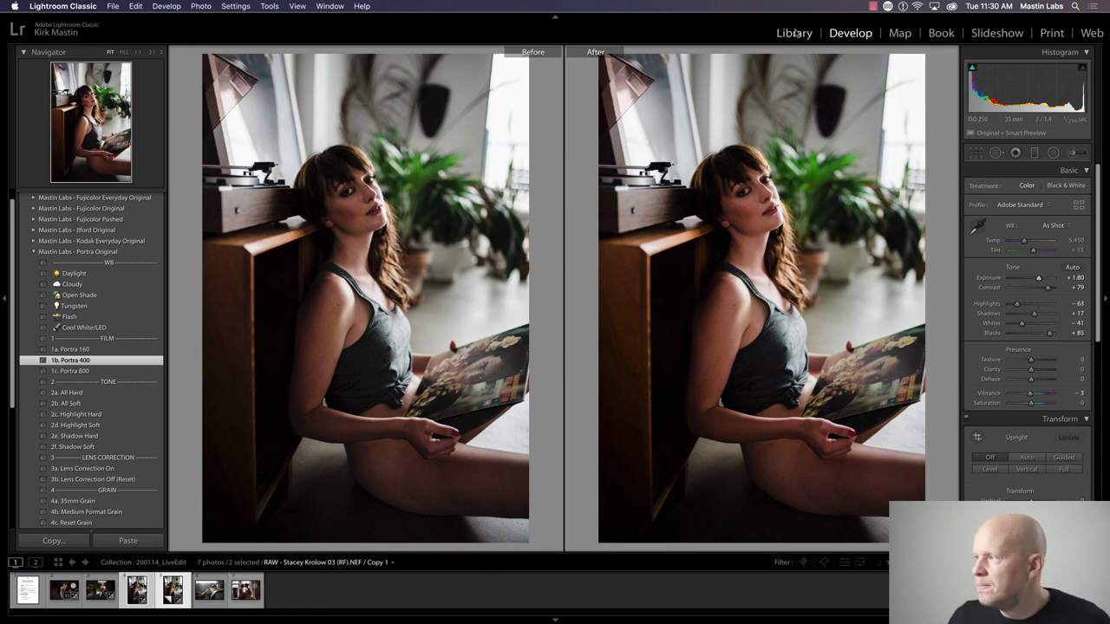
key("g")
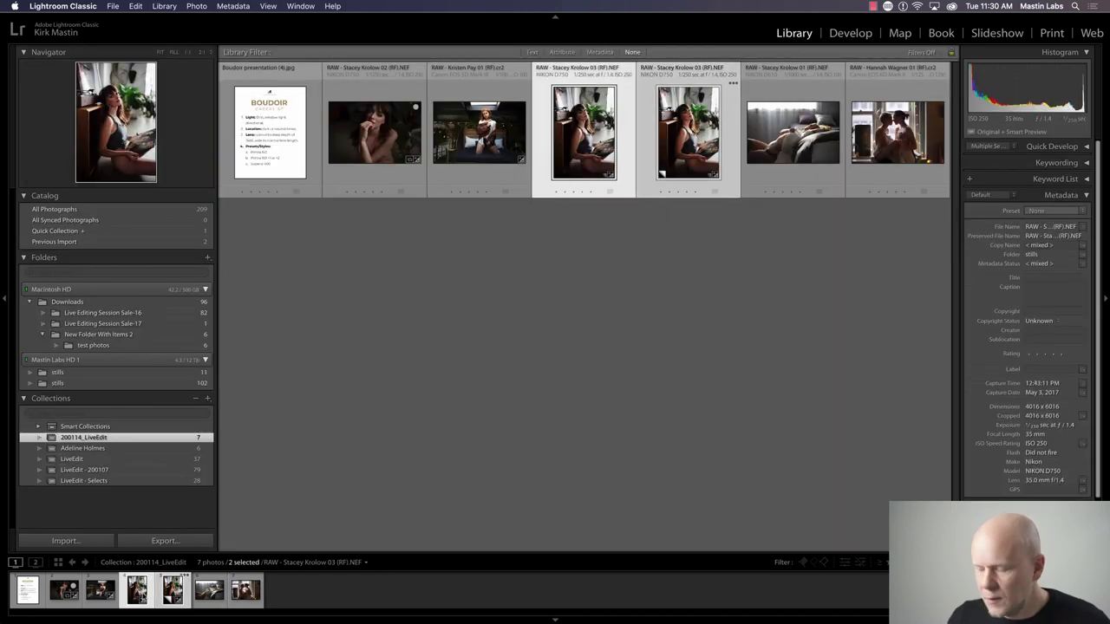
key("e")
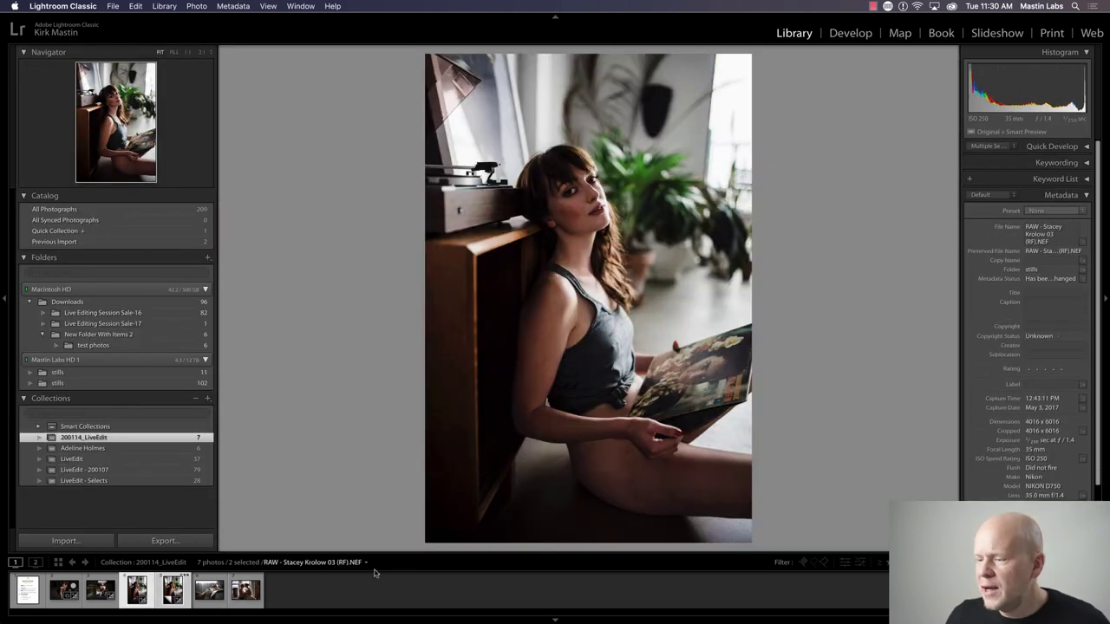
left_click(344, 591)
left_click(139, 595)
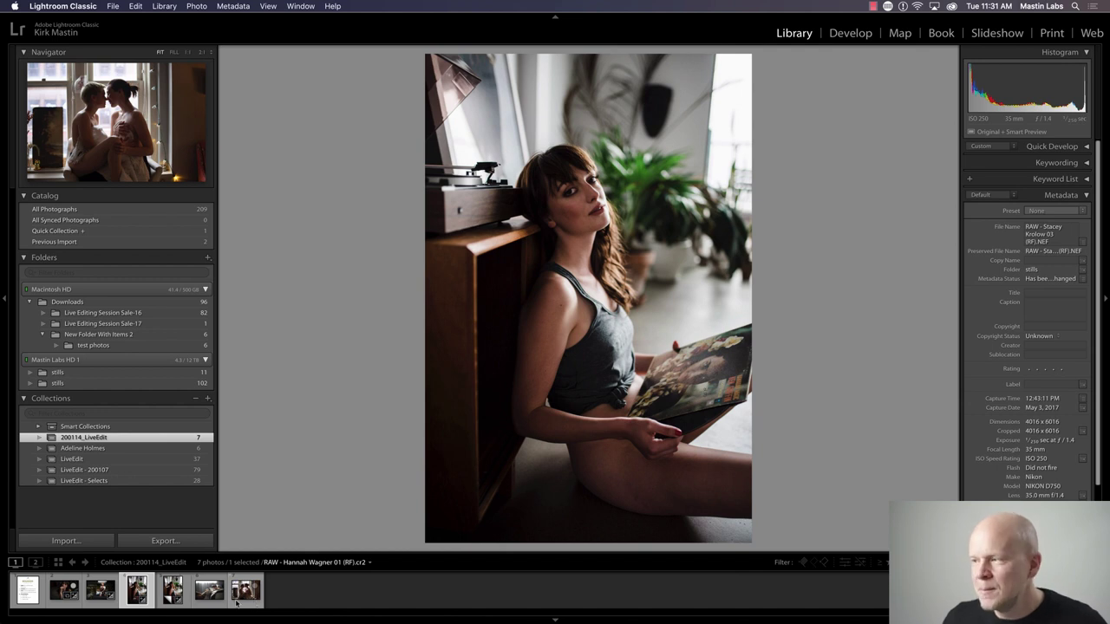
key("super+apostrophe")
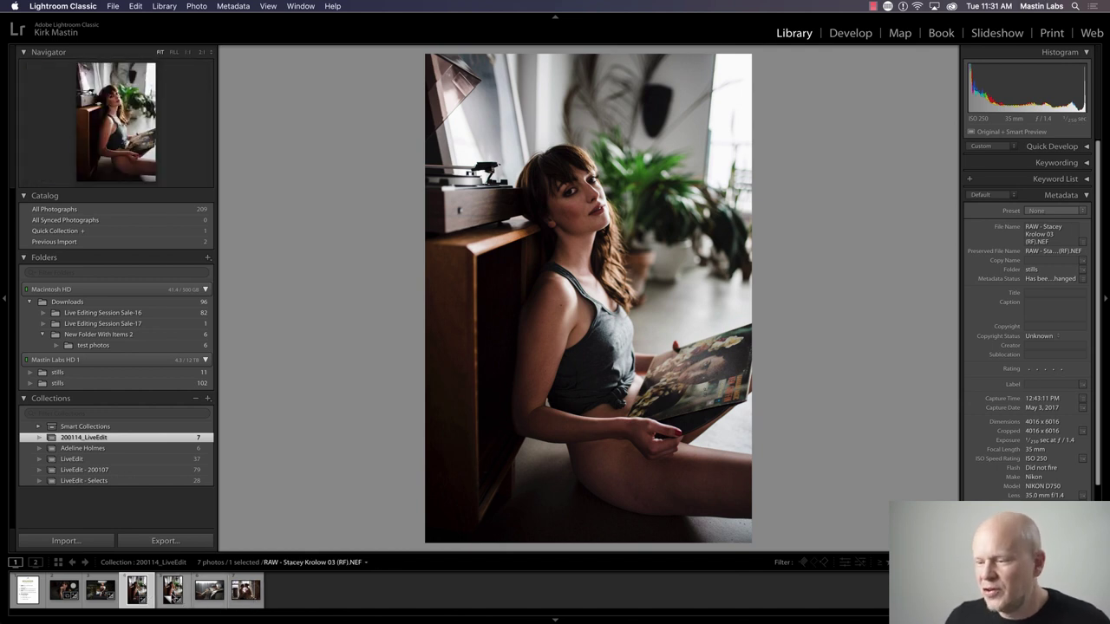
- Reset the virtual copy's develop settings, raise its exposure to +2.05 and have the Mastin Labs Portra Pushed presets listed
left_click(864, 39)
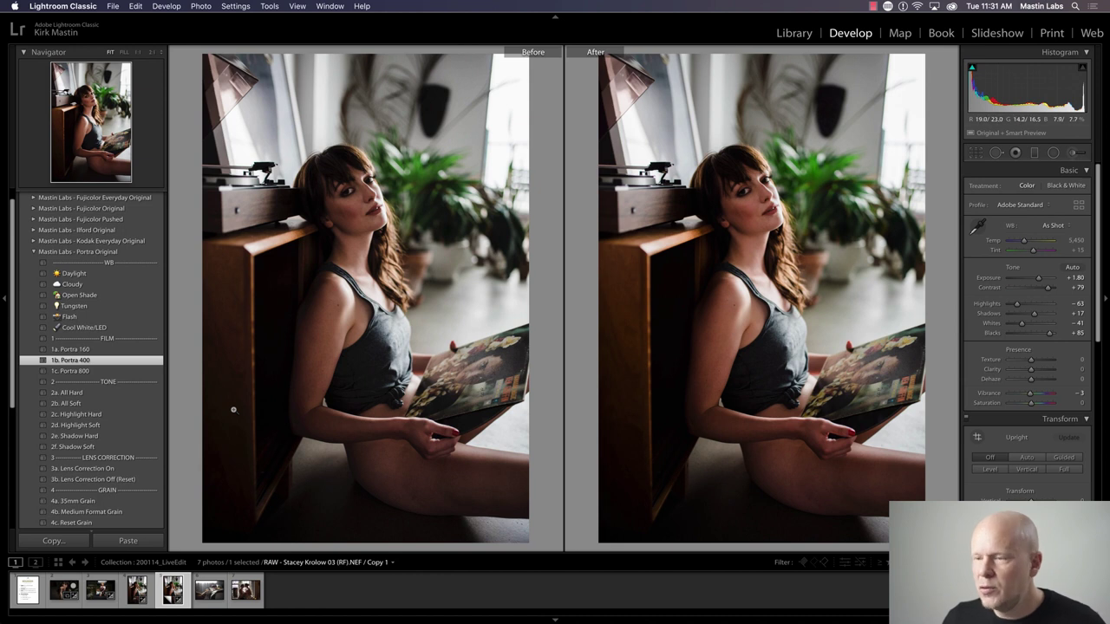
left_click(33, 253)
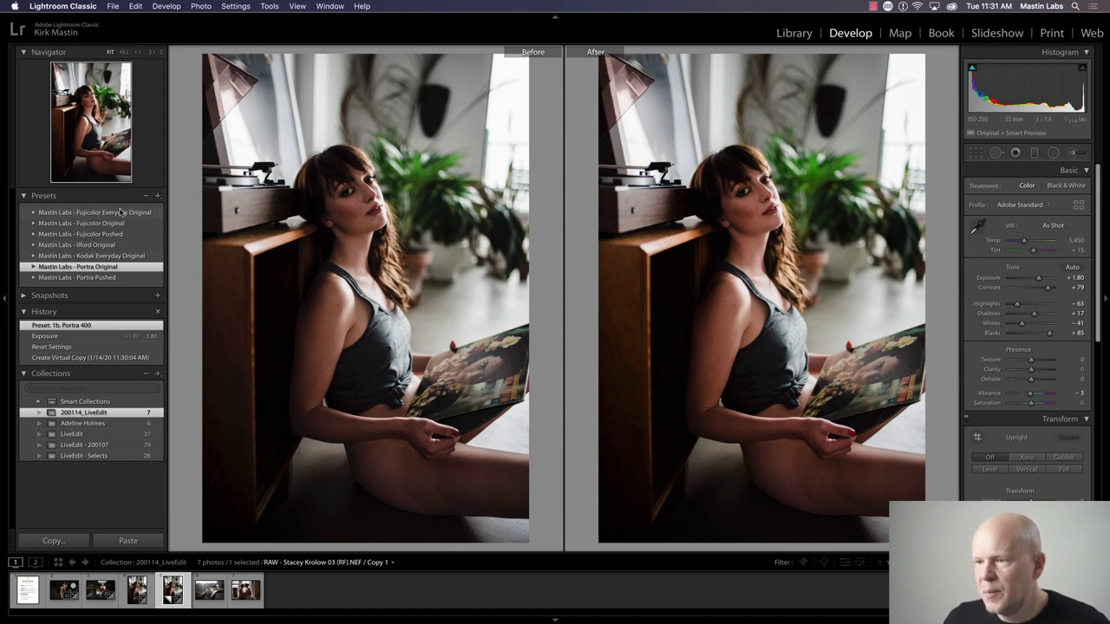
left_click(34, 277)
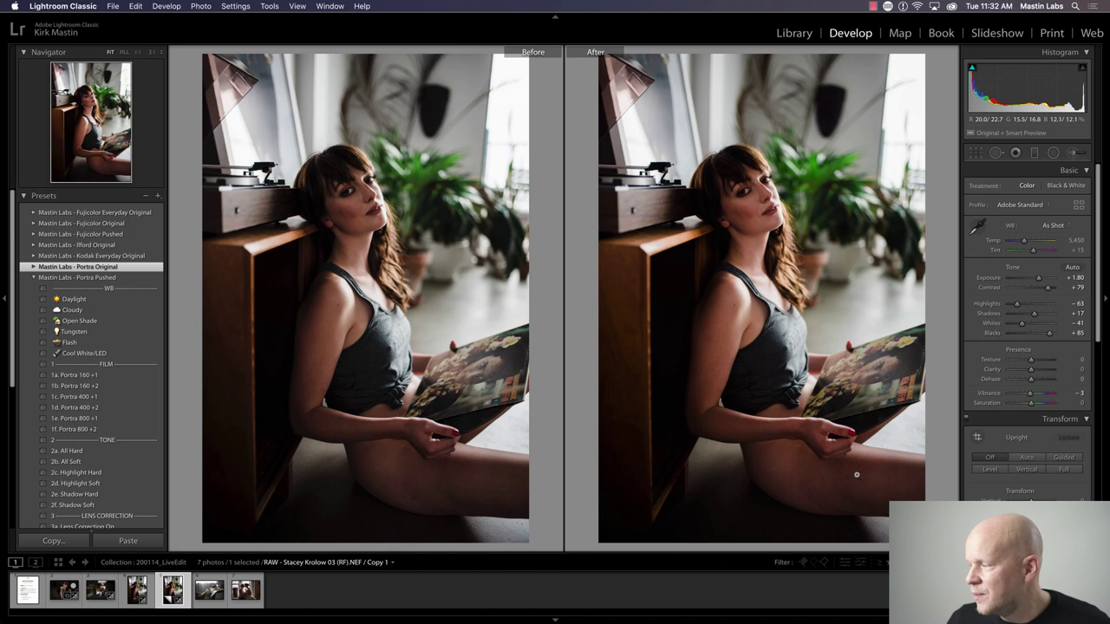
key("super+shift+r")
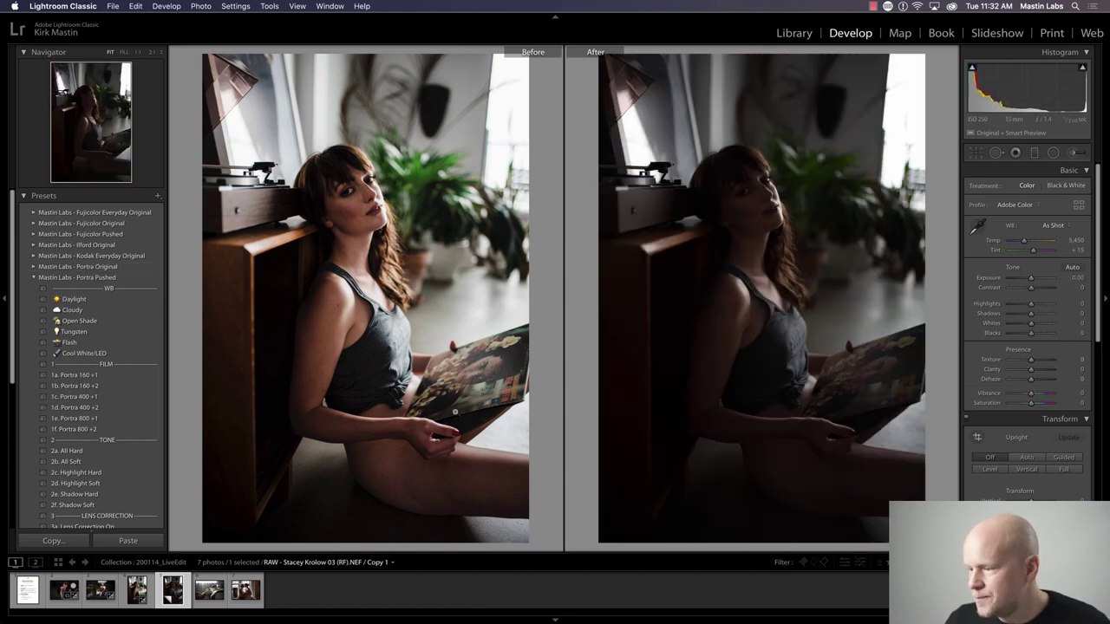
key("y")
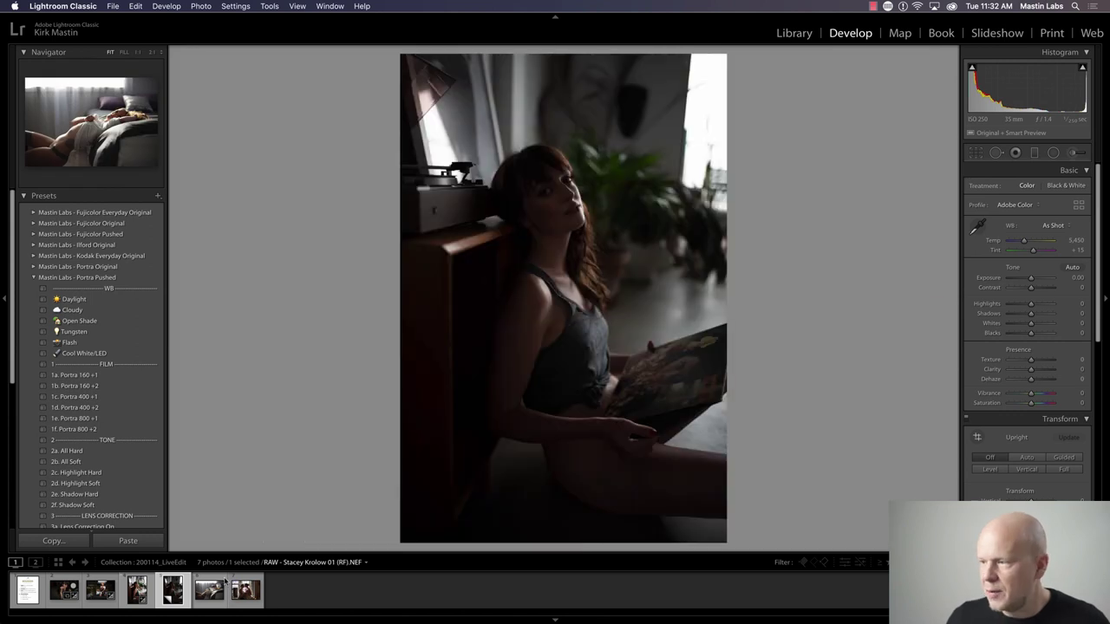
left_click_drag(1031, 278, 1038, 280)
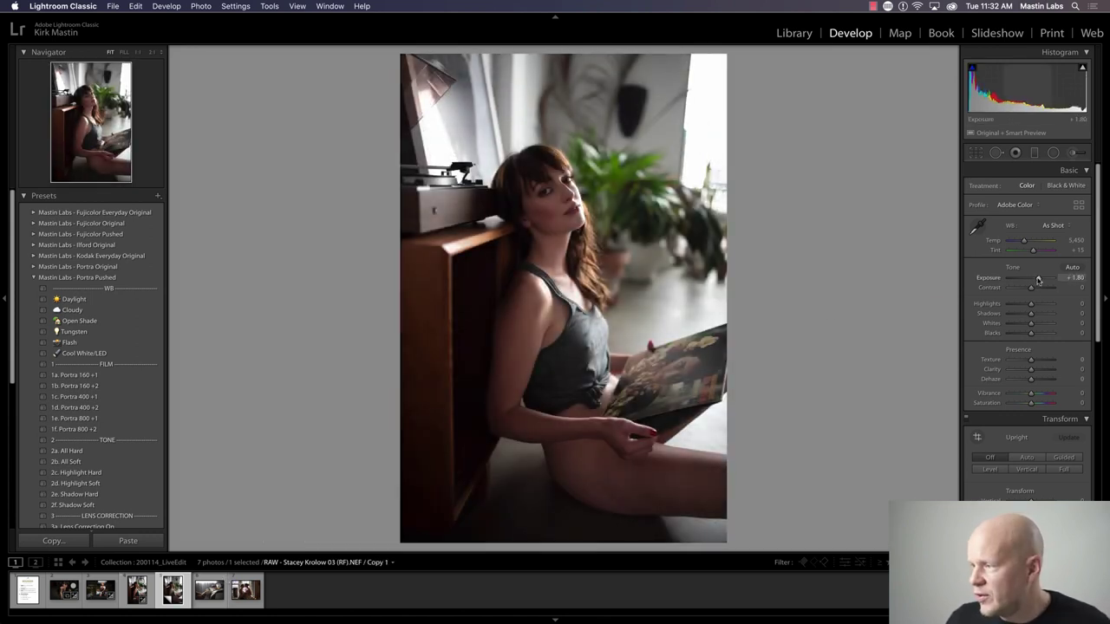
left_click_drag(1038, 280, 1041, 280)
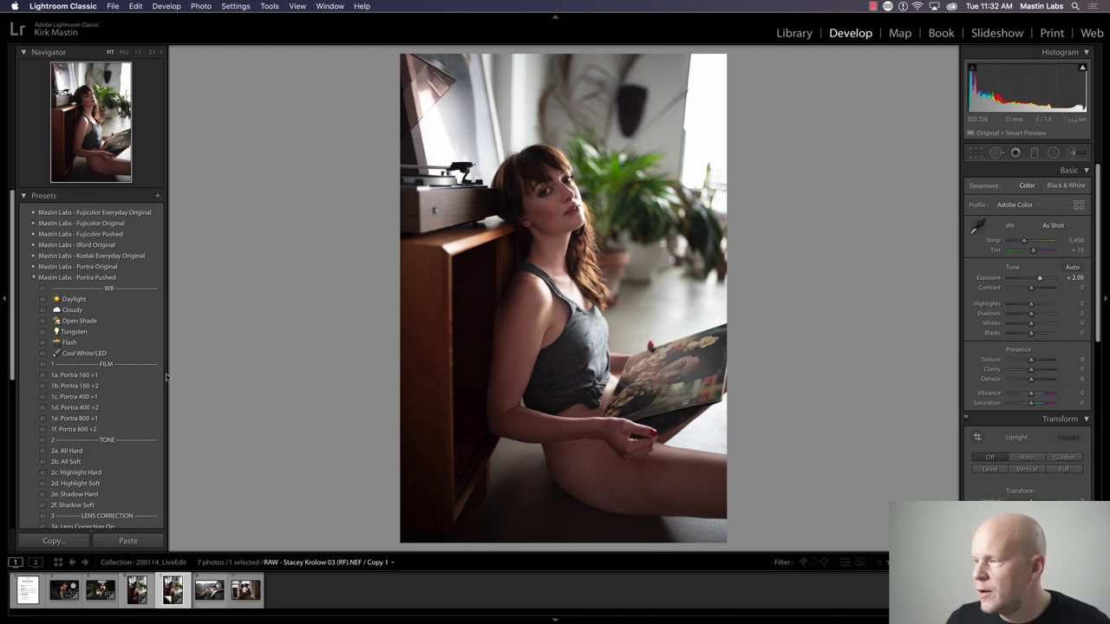
- Apply Portra 160 +2 with the Shadow Soft tone to the virtual copy and lower its exposure to +1.75
left_click(86, 387)
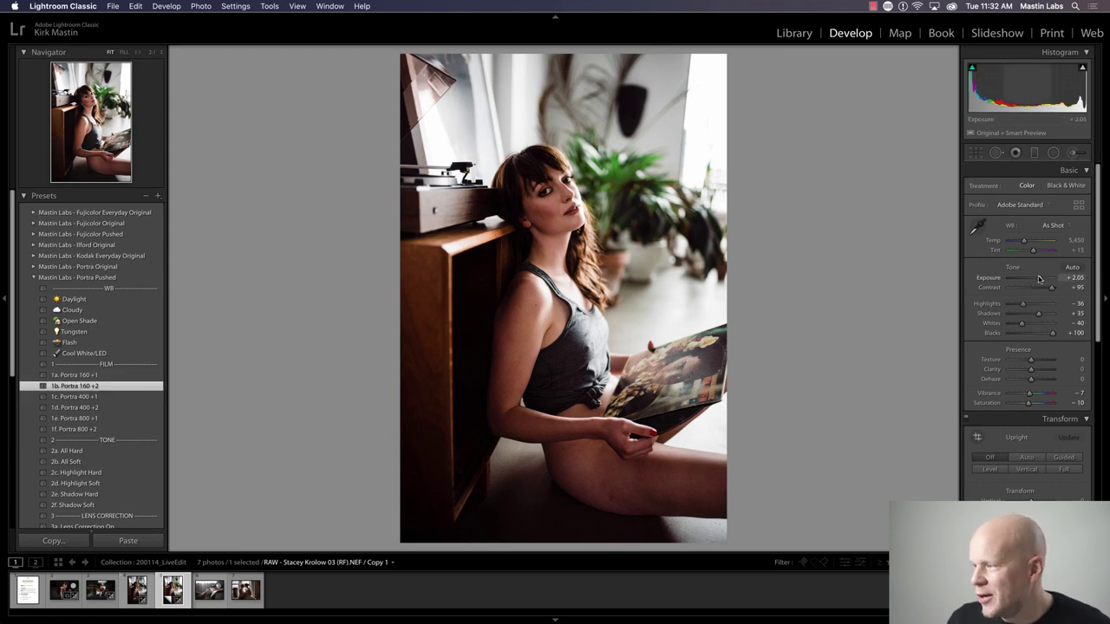
left_click_drag(1040, 277, 1039, 278)
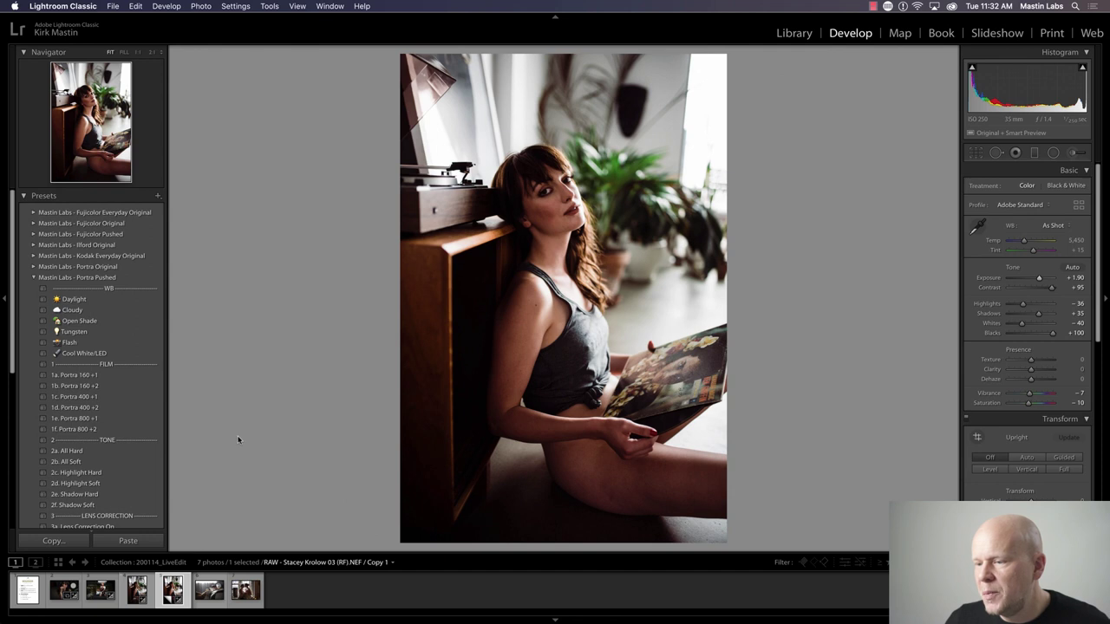
left_click(160, 506)
left_click_drag(1041, 278, 1039, 280)
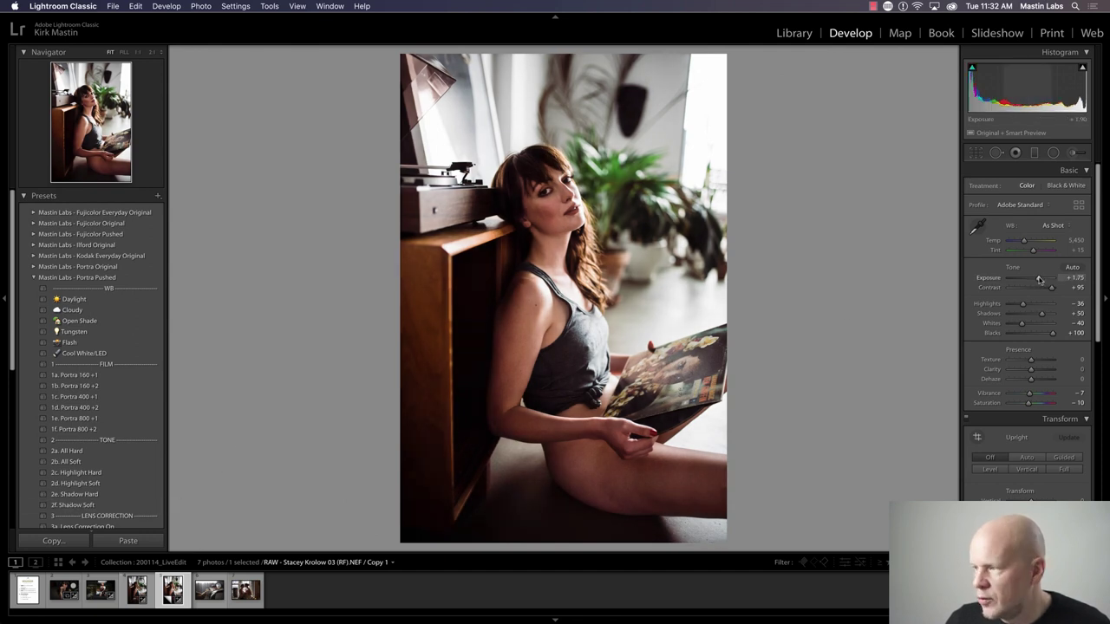
left_click_drag(1039, 279, 1040, 279)
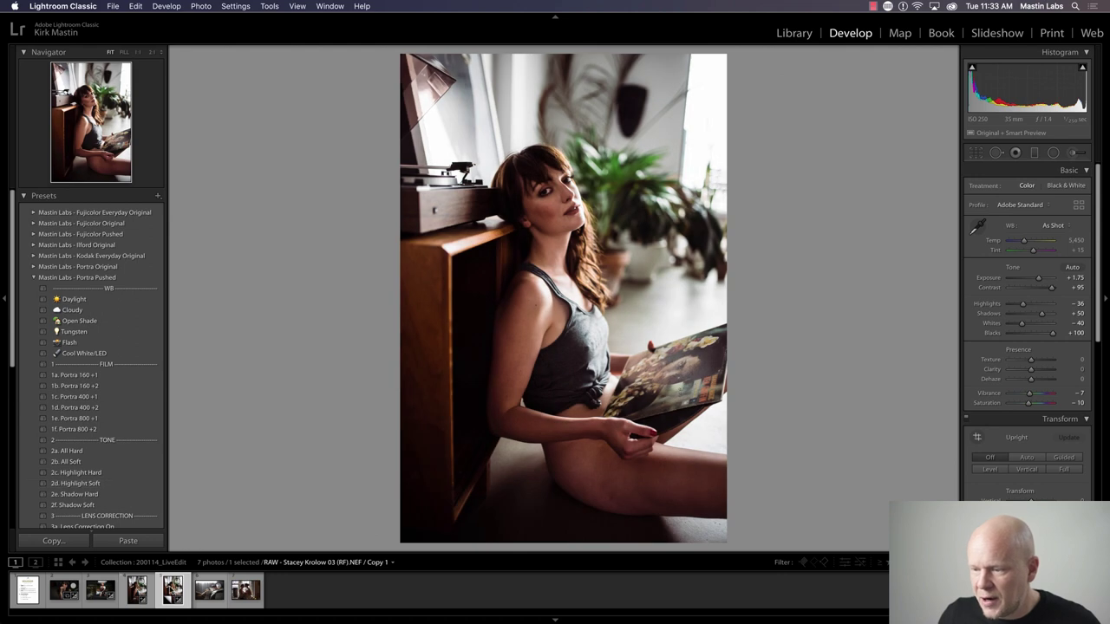
- Create a second virtual copy of the record-player portrait and reset its settings, with exposure at +1.60
right_click(172, 591)
left_click(240, 483)
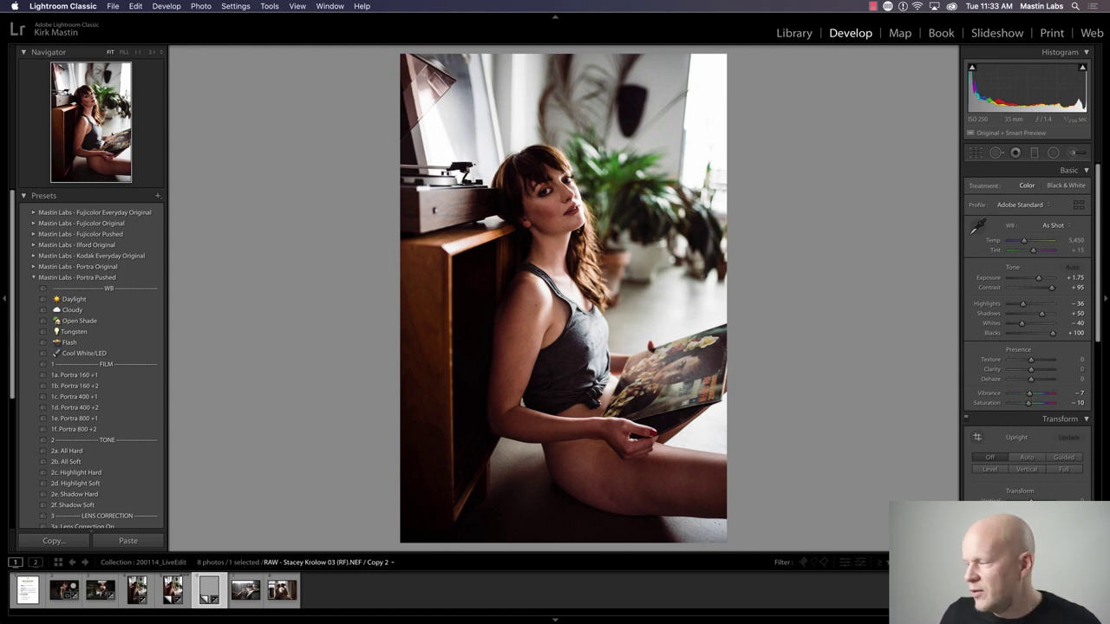
key("super+shift+r")
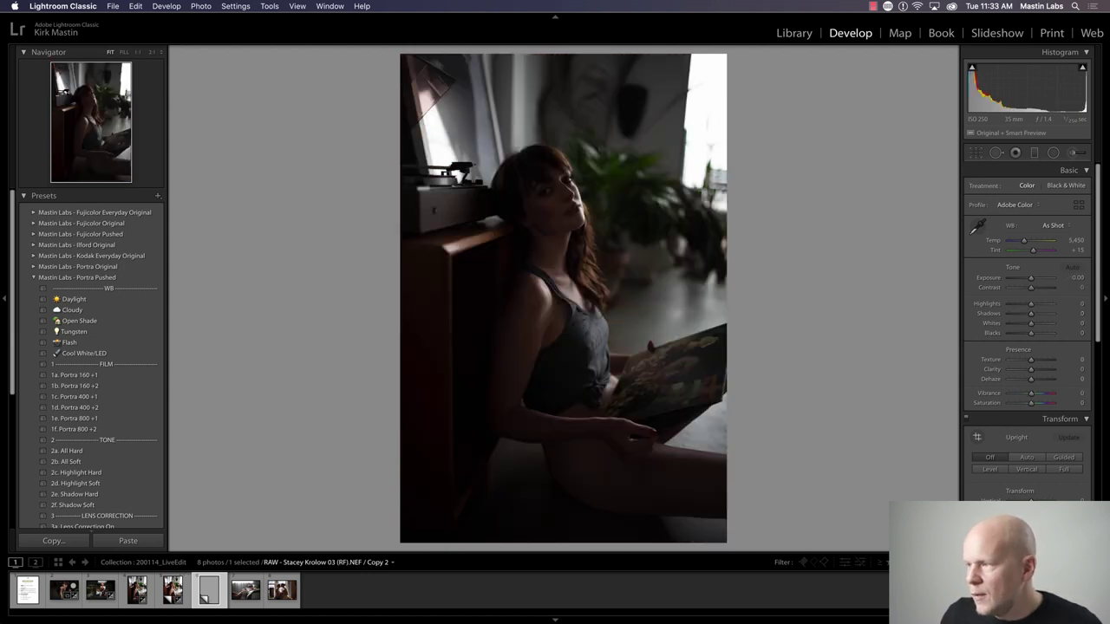
left_click_drag(1031, 278, 1039, 277)
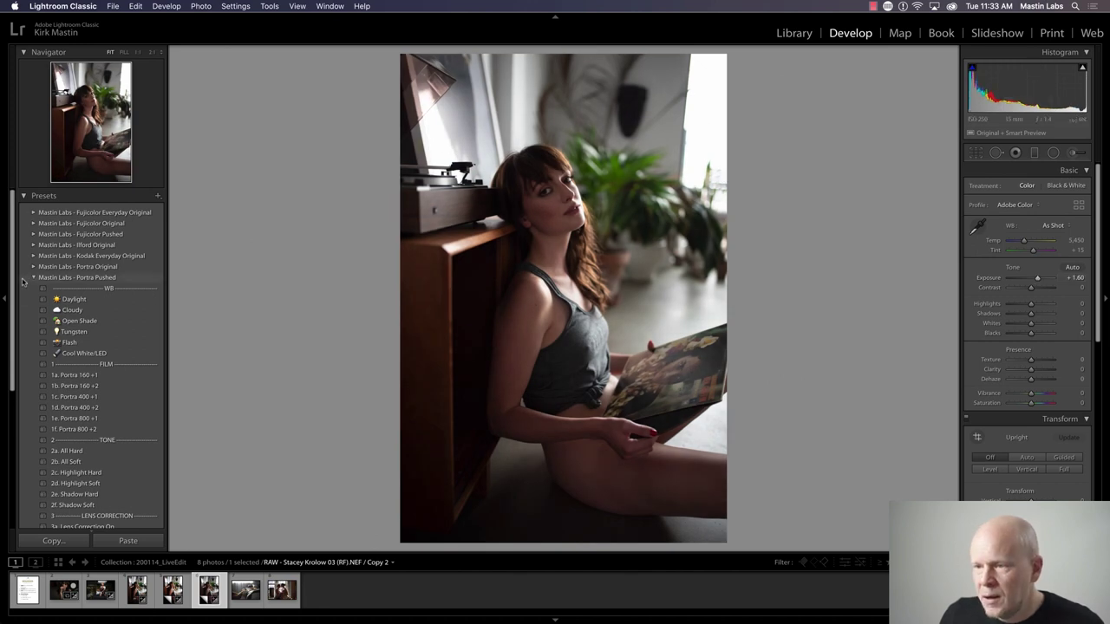
- Apply Superia 400 from the Fujicolor Everyday Original presets to the second copy and cool its white balance to a temperature of 4,928
left_click(33, 277)
left_click(33, 213)
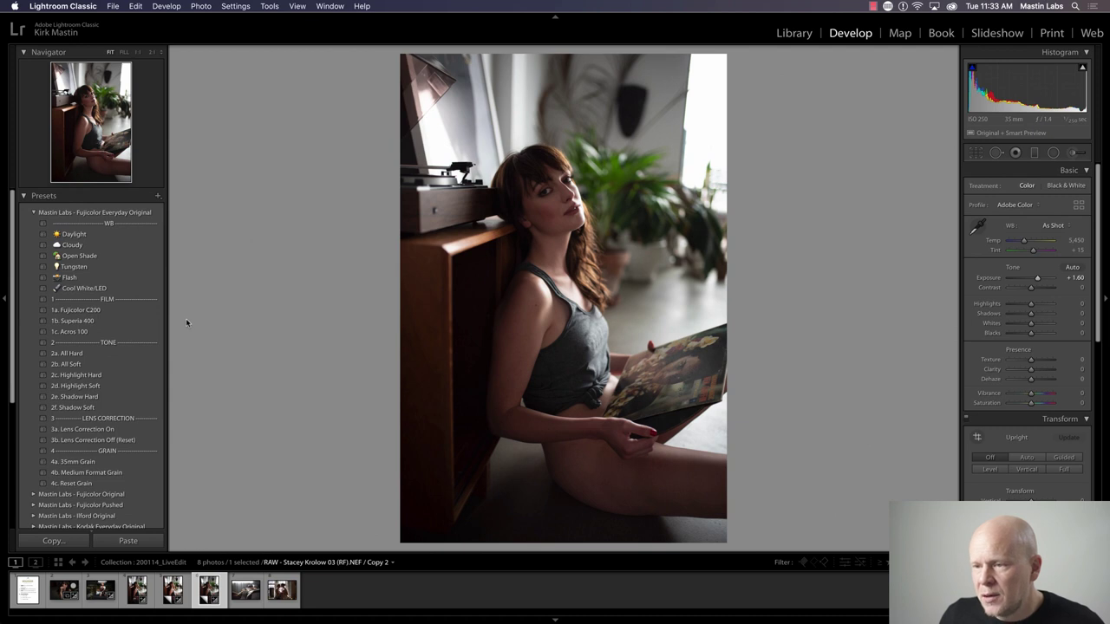
left_click(134, 321)
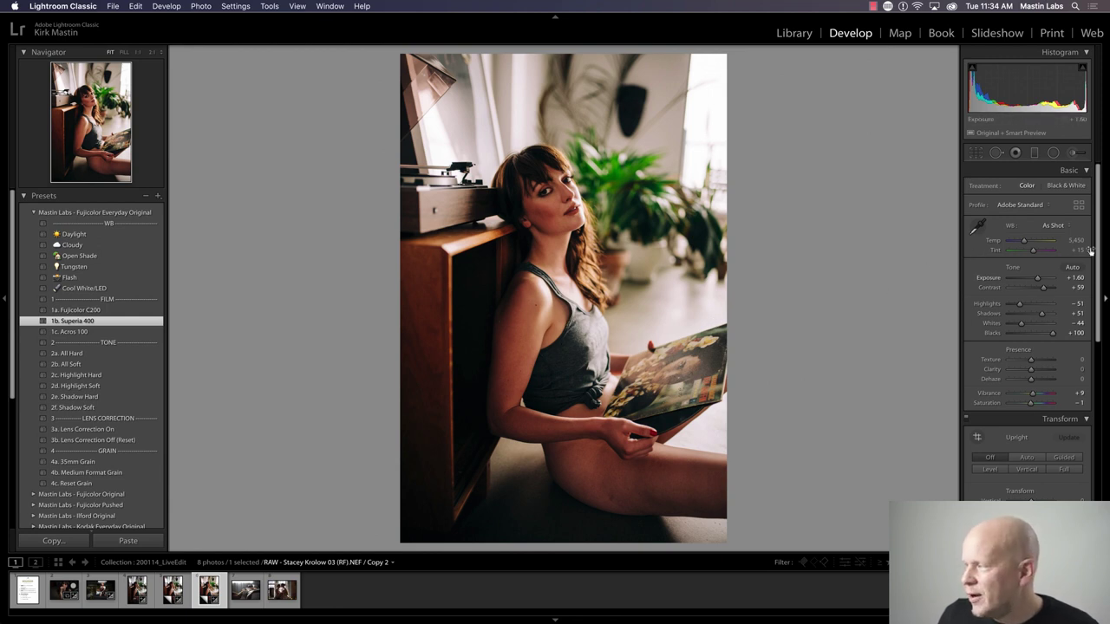
left_click_drag(1025, 241, 1023, 242)
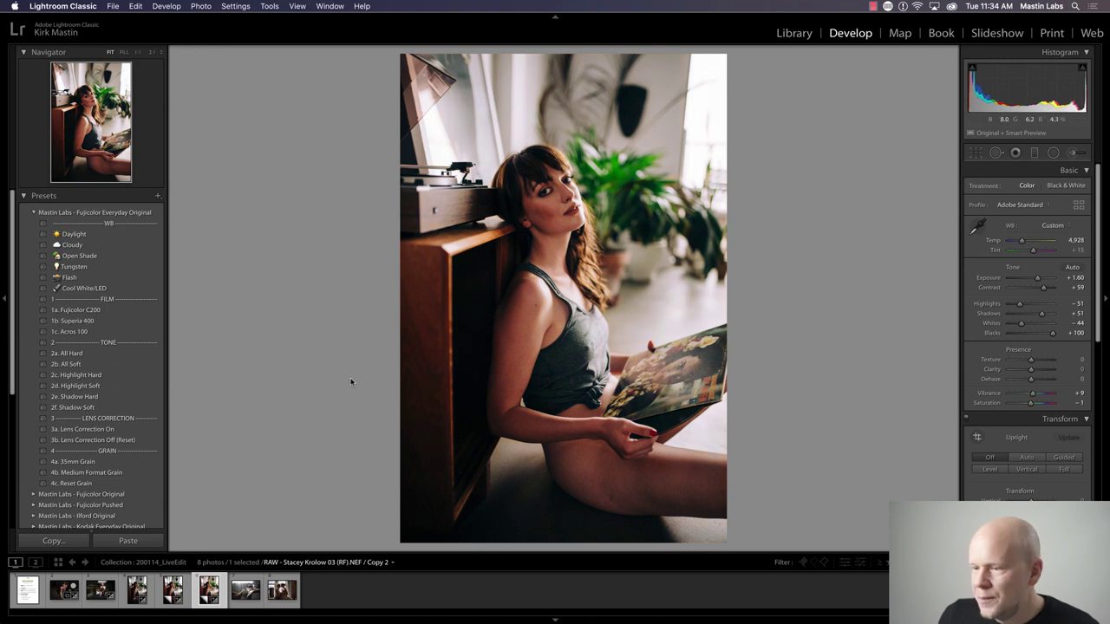
- Apply the Shadow Soft tone to the second virtual copy and lower its exposure to +1.40
left_click(154, 408)
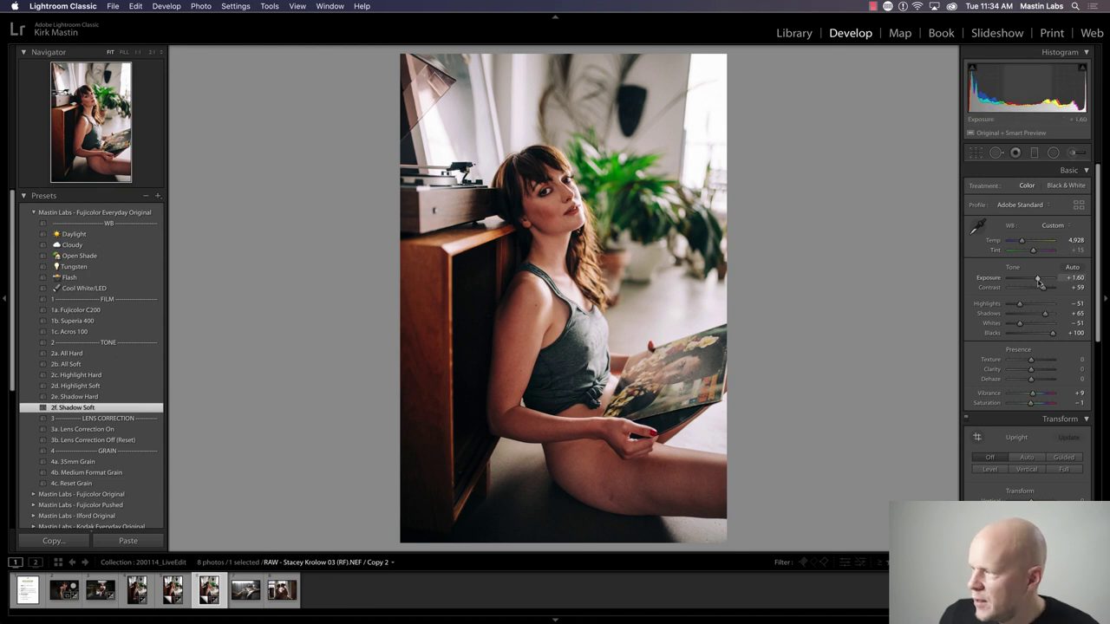
left_click_drag(1038, 283, 1039, 284)
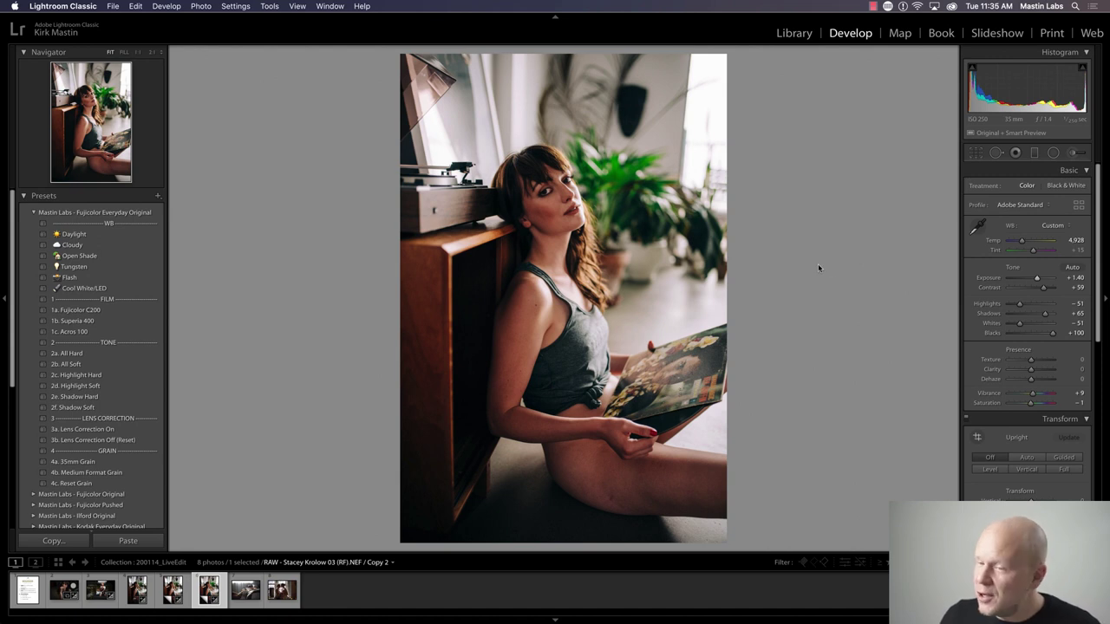
- Select the record-player portrait with its two virtual copies and show all three side by side in the Library
left_click(179, 597)
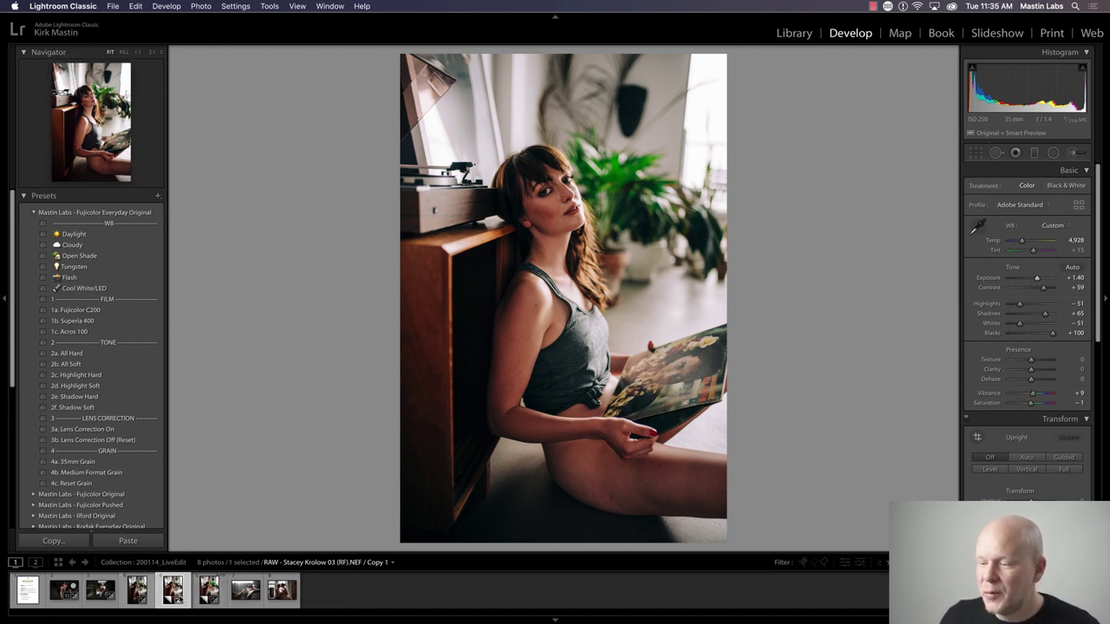
left_click(209, 591, "shift")
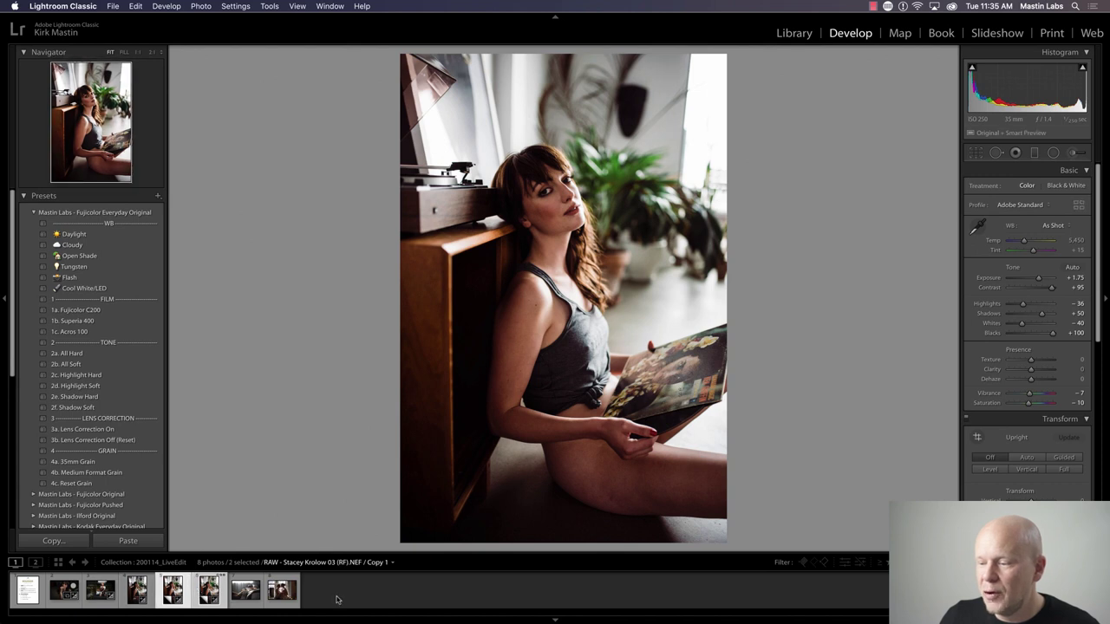
left_click(137, 593)
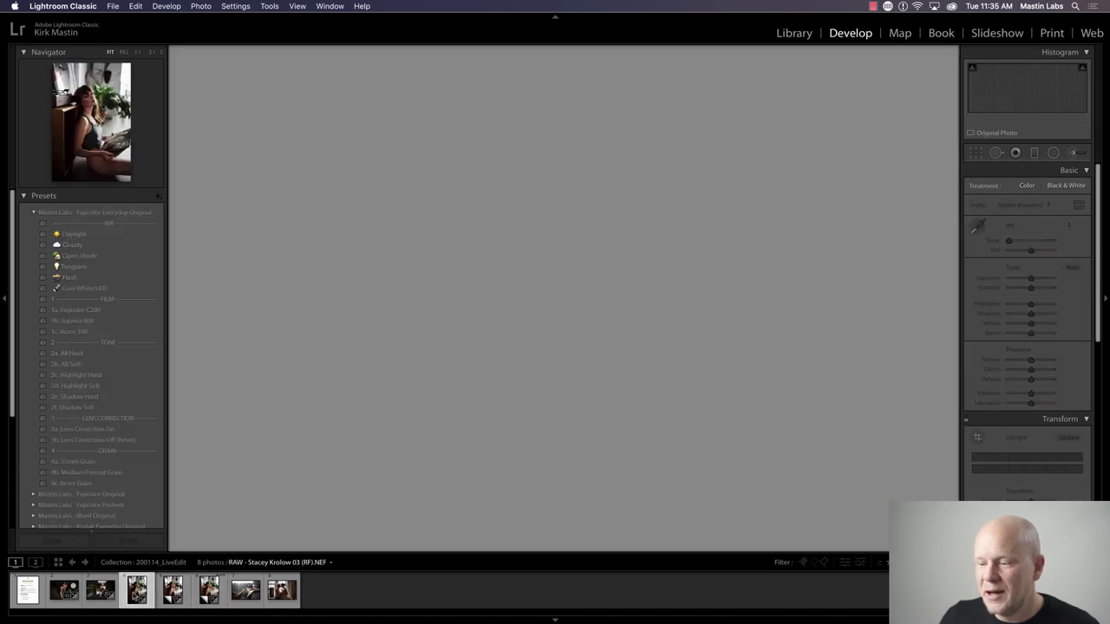
left_click(209, 591, "shift")
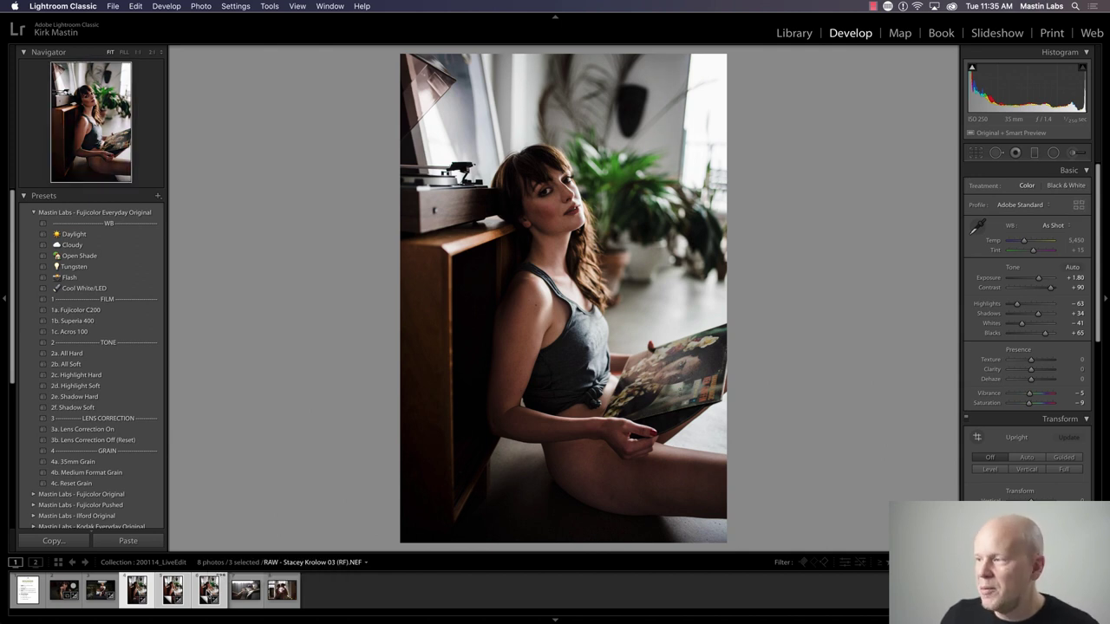
key("y")
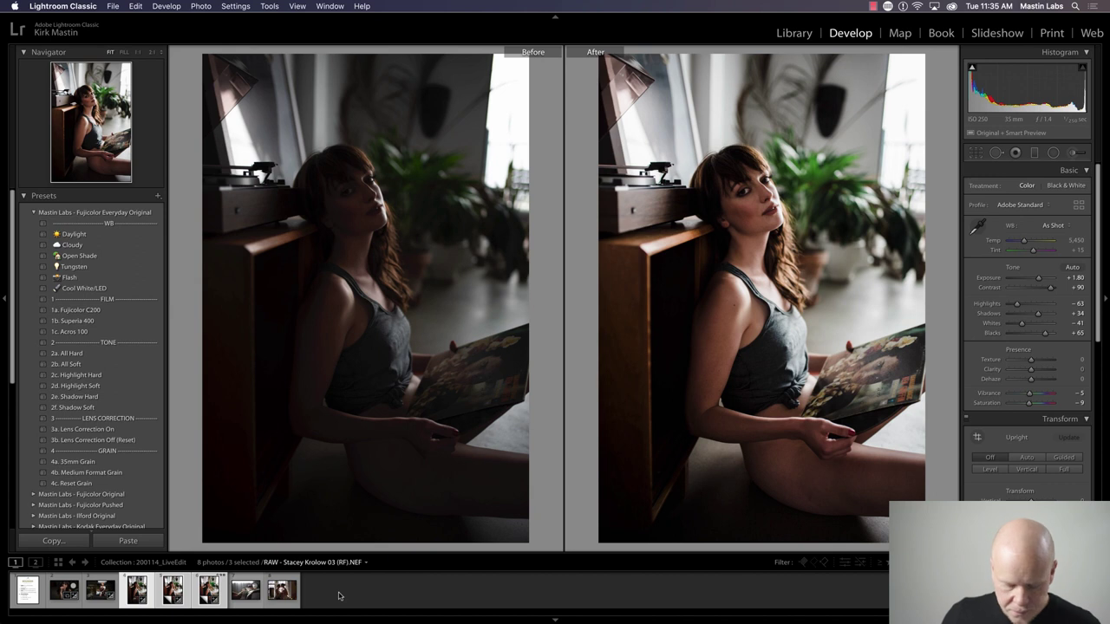
key("y")
key("g")
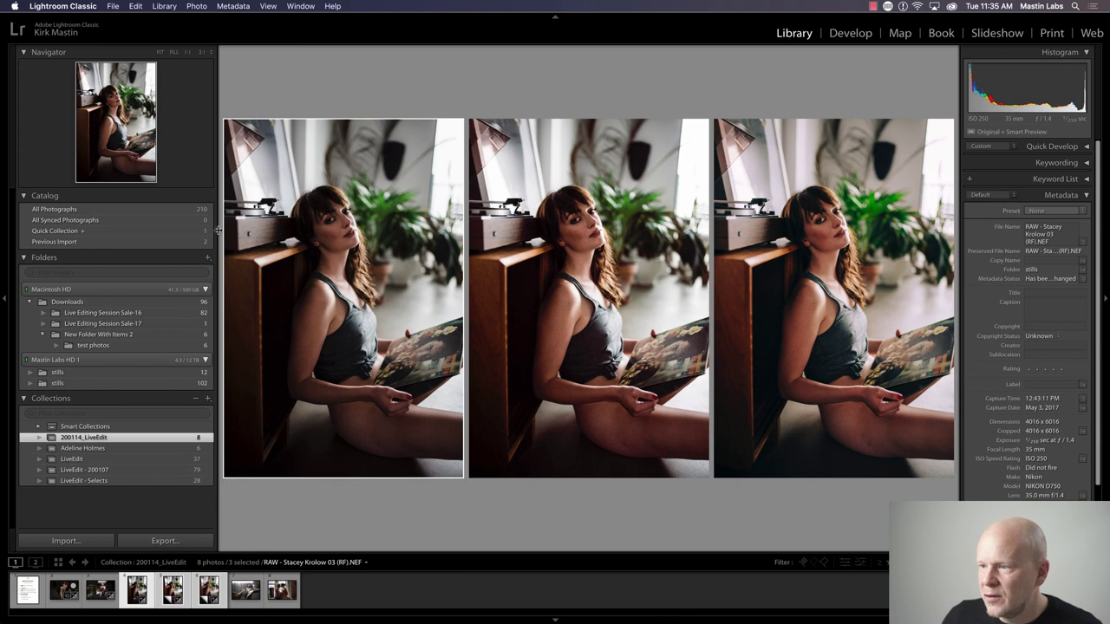
- Hide the side panels to enlarge the three-photo comparison and make the second virtual copy the active photo
left_click_drag(208, 230, 84, 225)
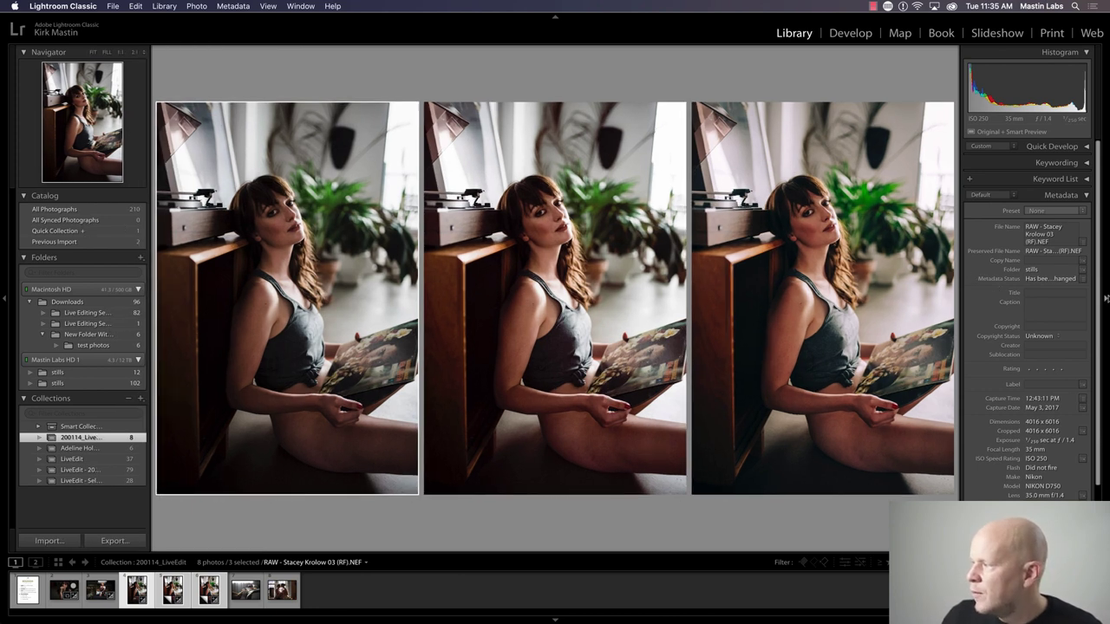
left_click(1104, 299)
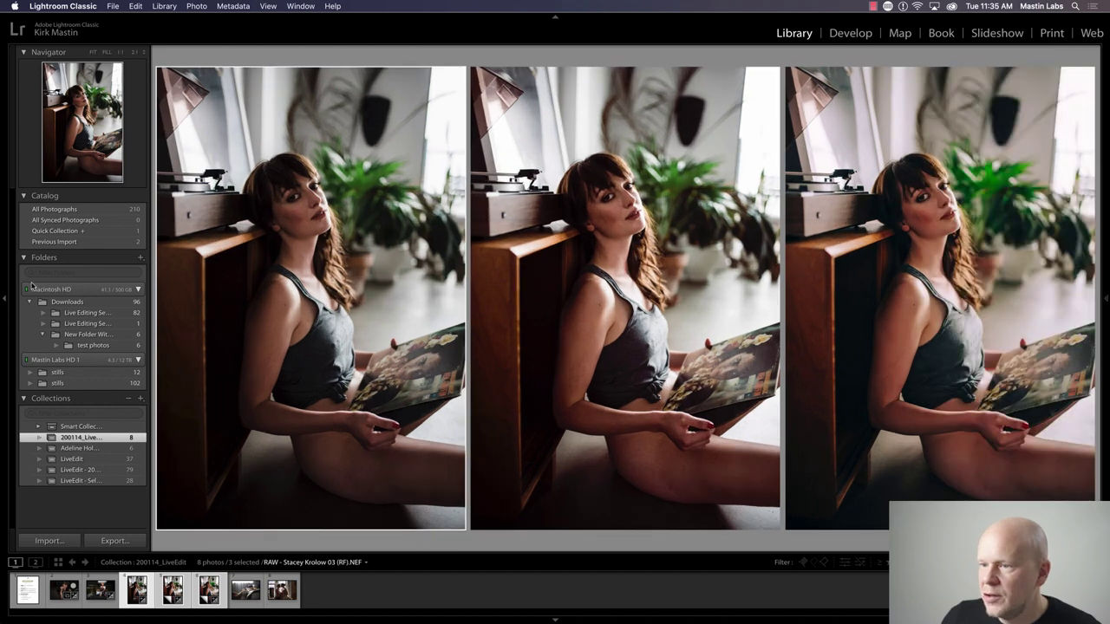
left_click(4, 301)
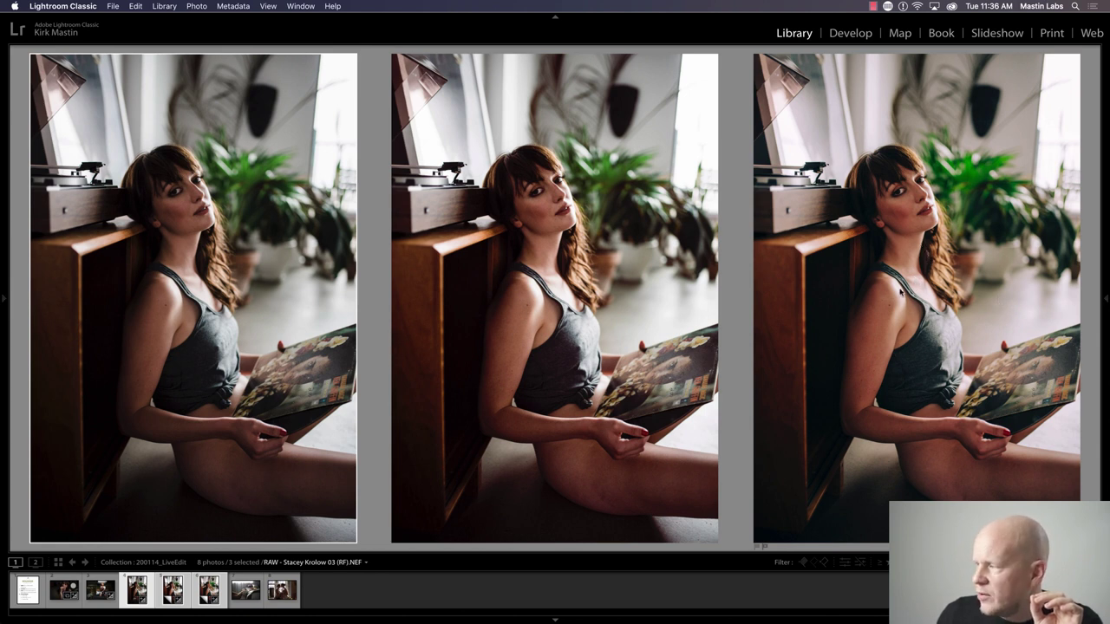
left_click(918, 285)
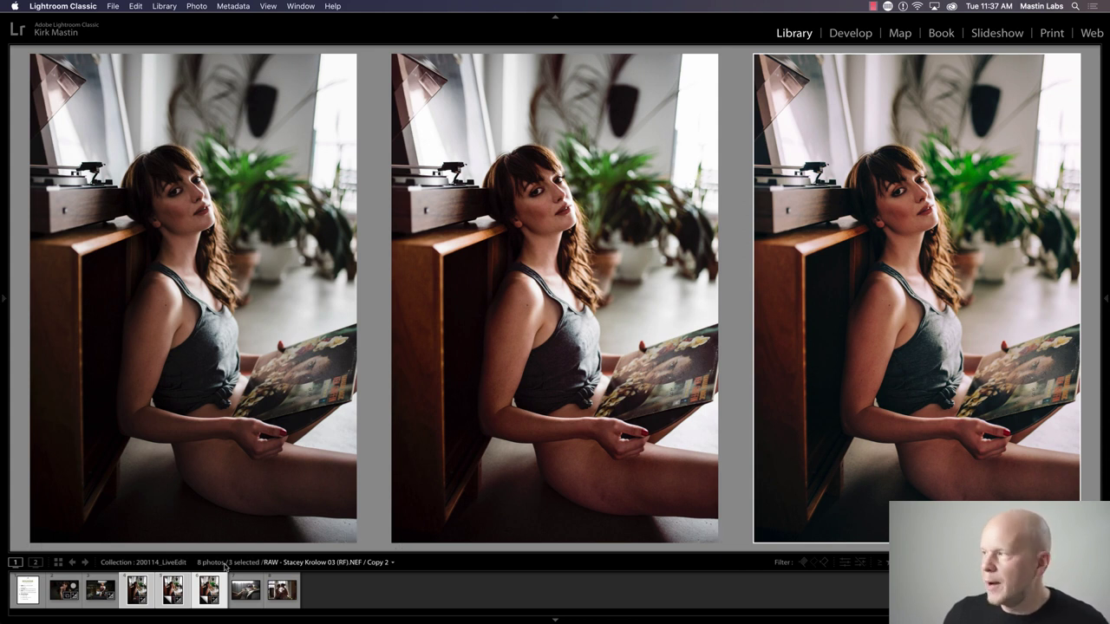
- Return to the Develop module and open the photo of the couple sitting by the window
left_click(848, 32)
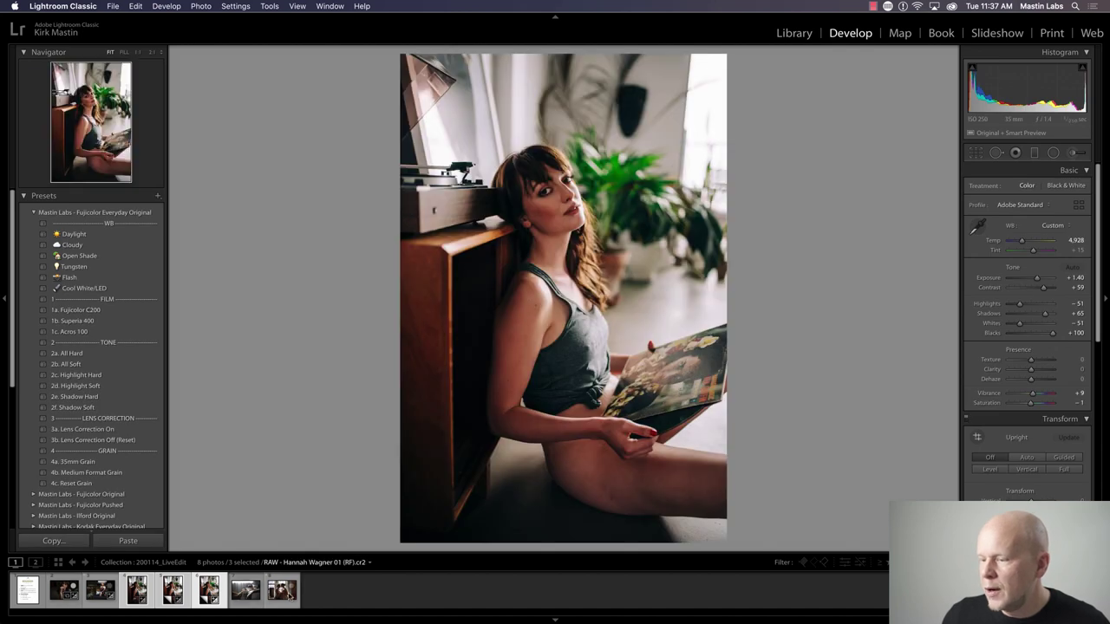
left_click(277, 593)
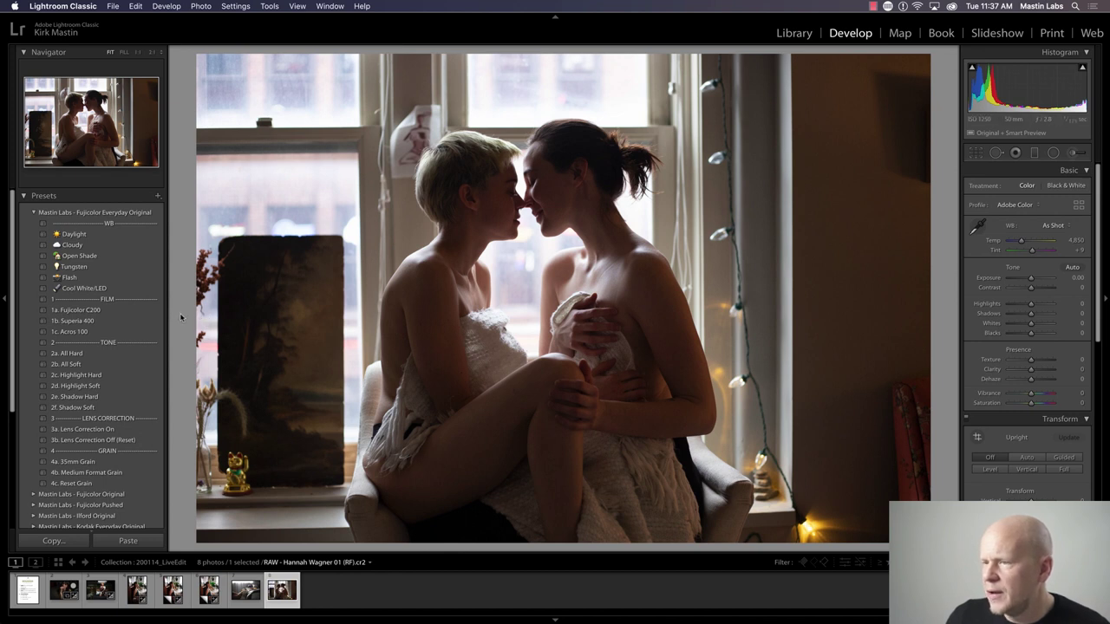
- Apply Portra 160 from the Portra Original presets to the couple photo, with exposure at +0.55 and the All Soft tone
left_click(34, 212)
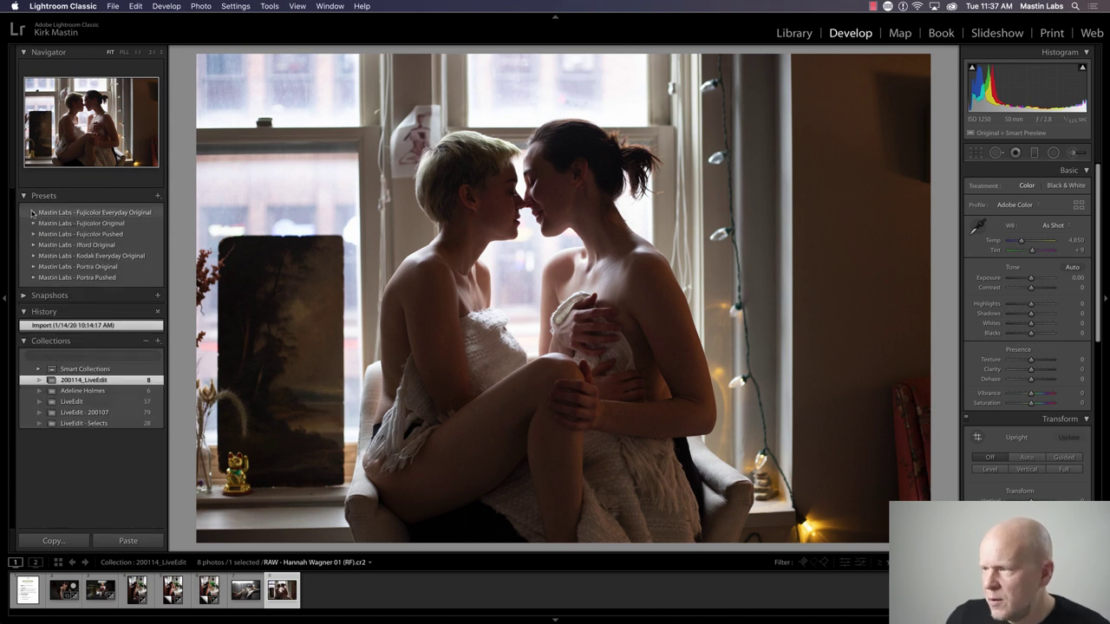
left_click(34, 267)
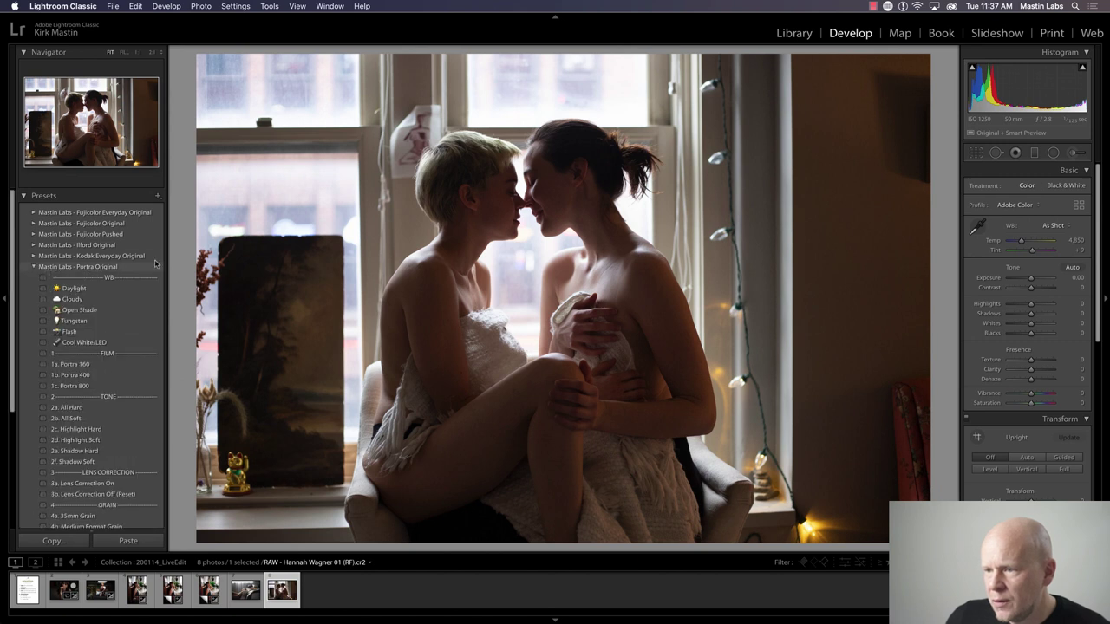
left_click(161, 365)
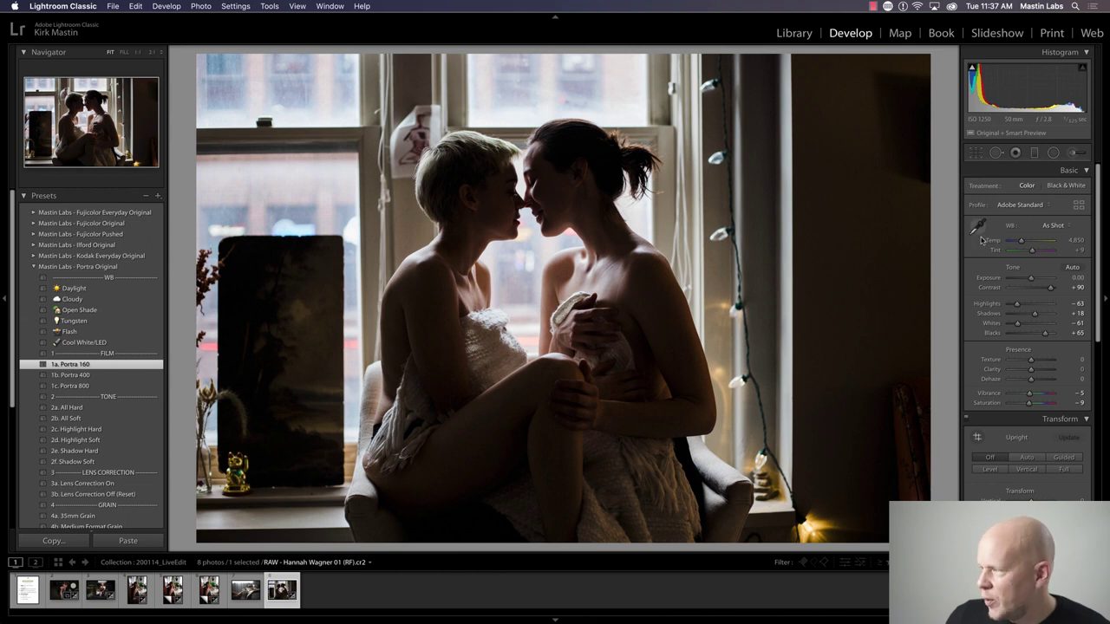
left_click_drag(1031, 278, 1033, 278)
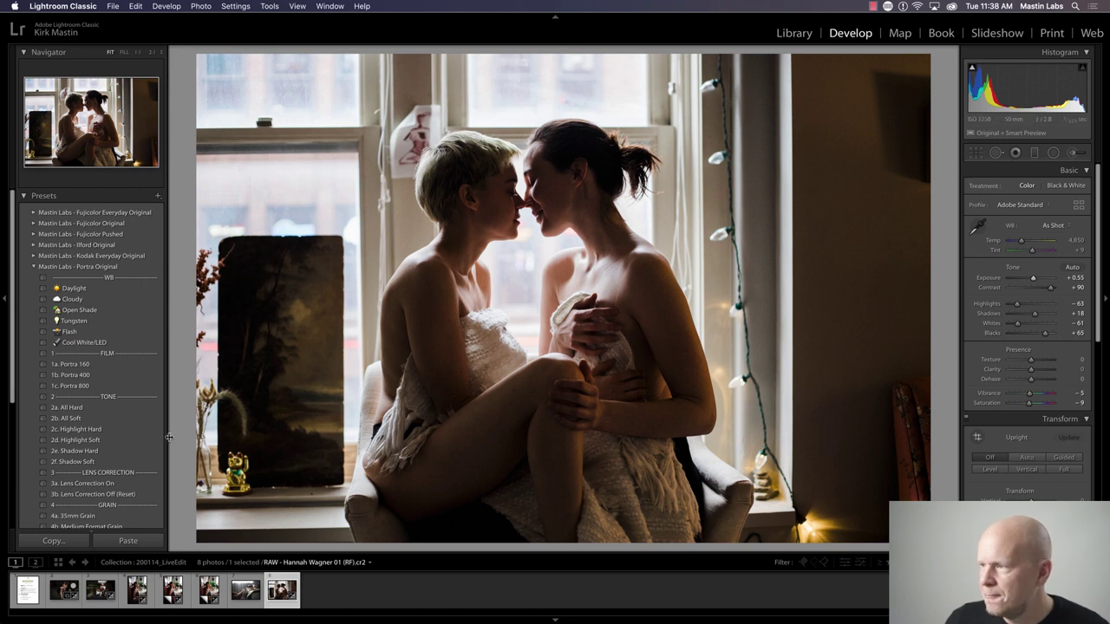
left_click(124, 440)
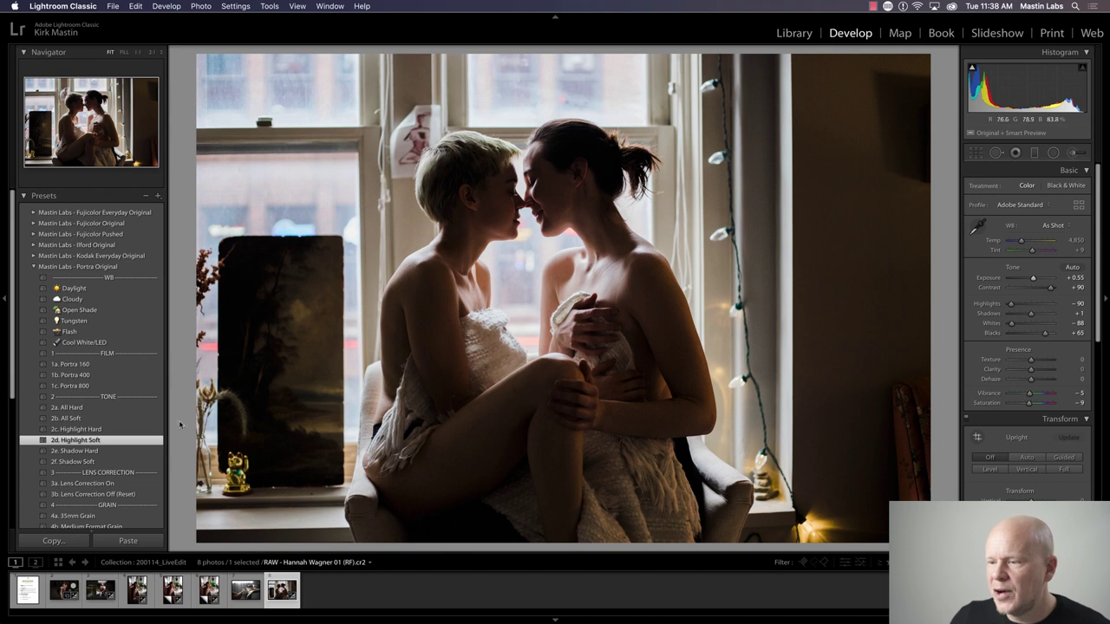
left_click(133, 420)
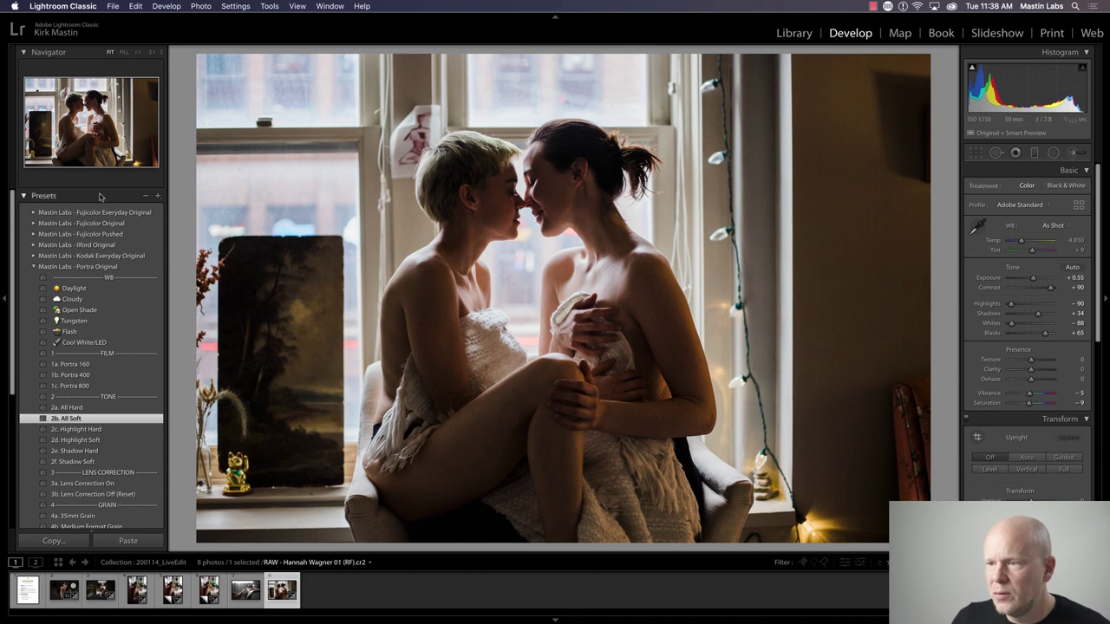
- Try Superia 400 from the Fujicolor Everyday Original presets over the Portra edit and return the couple photo to its unedited settings
left_click(33, 214)
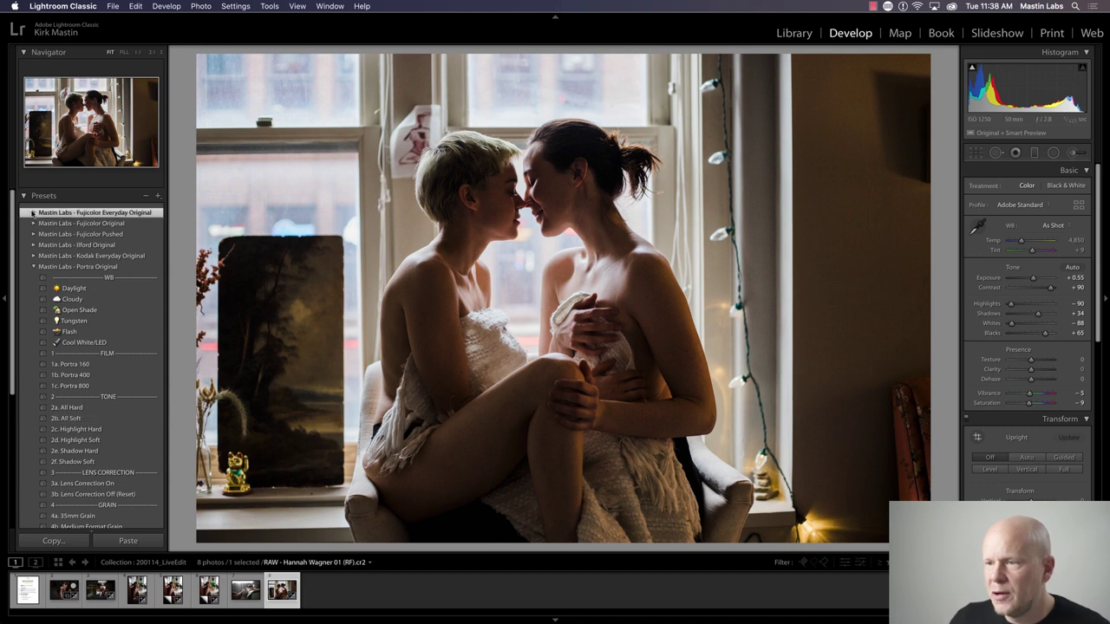
left_click(33, 213)
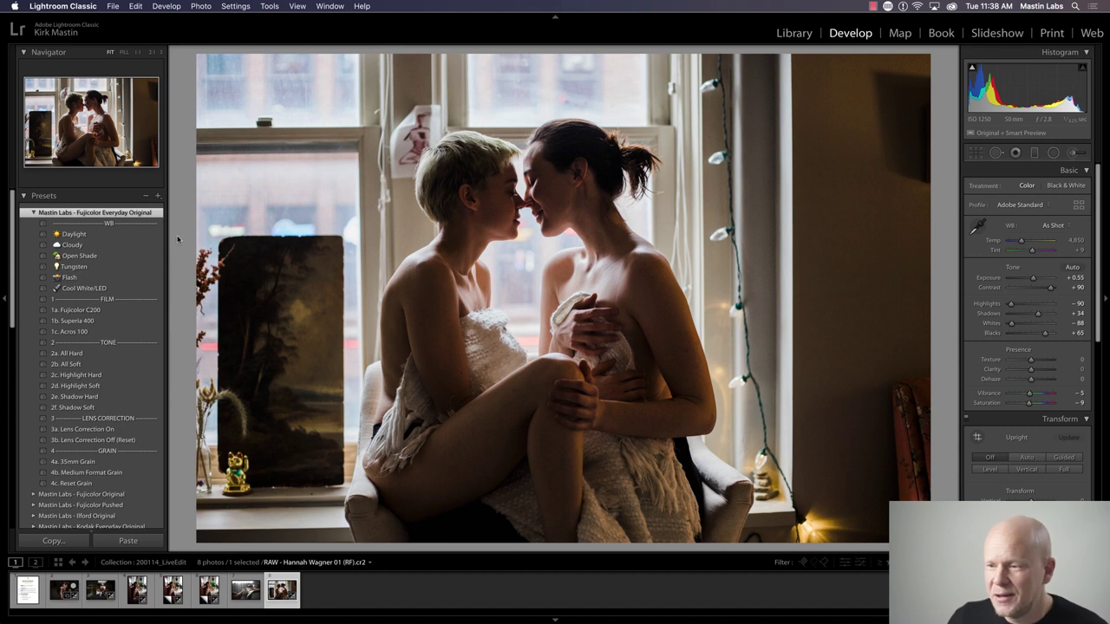
left_click(143, 322)
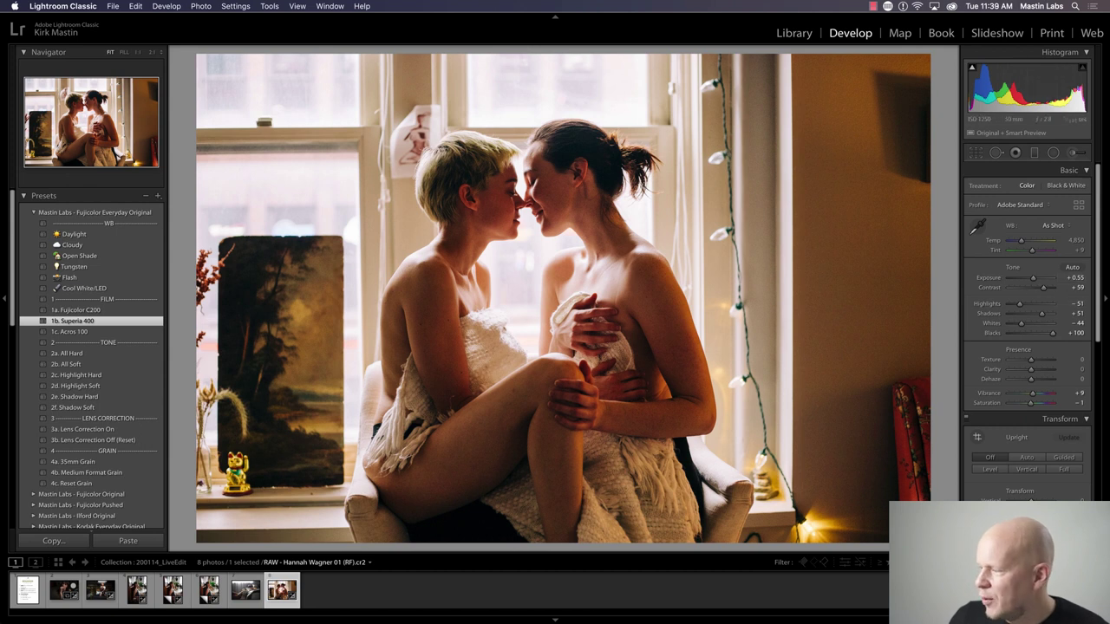
key("super+z")
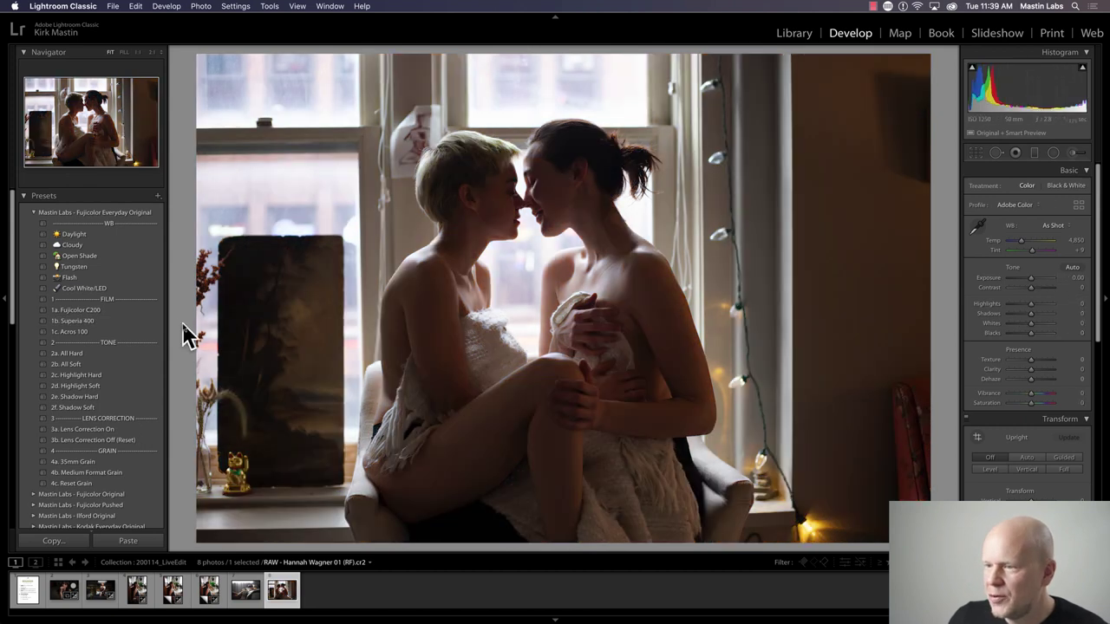
- Apply Superia 400 with the All Soft tone to the couple photo, setting temperature to 4,455 and exposure to +0.15
left_click(139, 321)
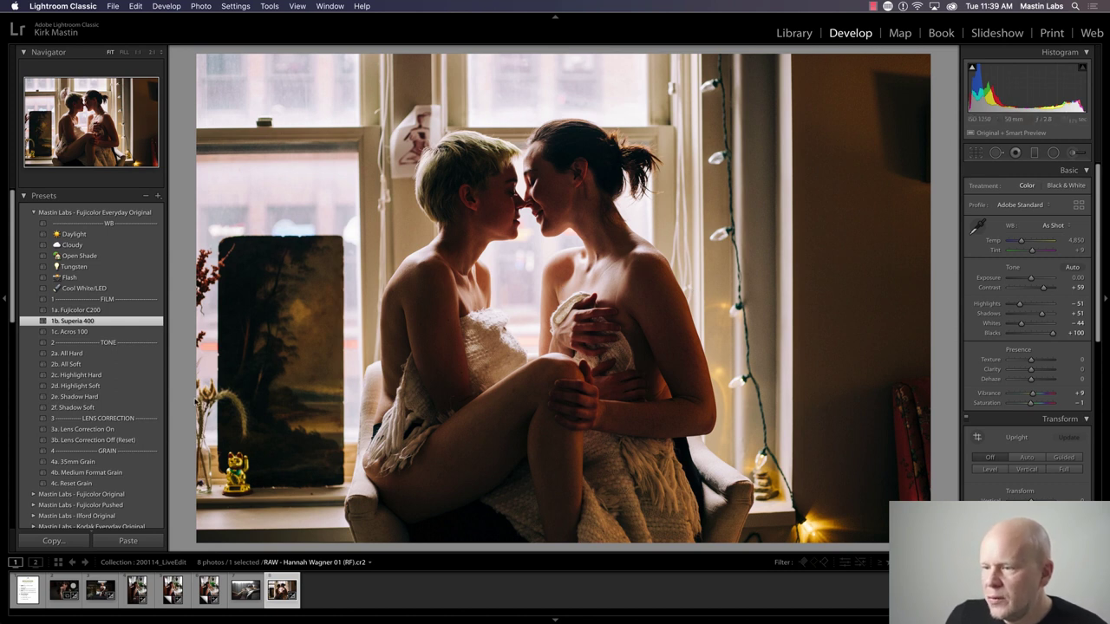
left_click(145, 364)
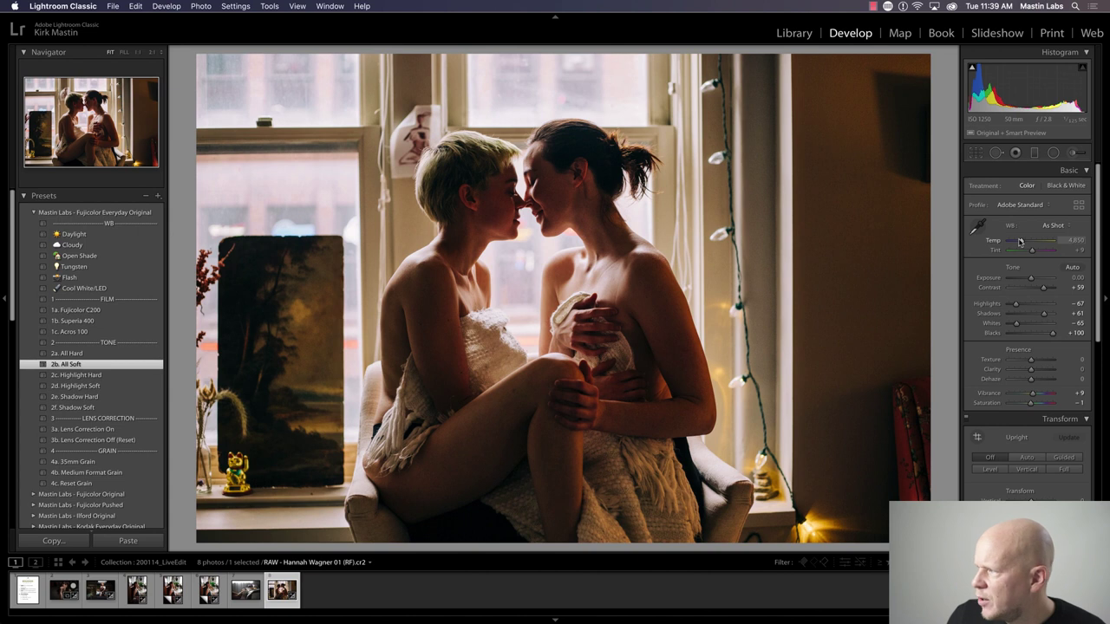
left_click_drag(1022, 242, 1020, 242)
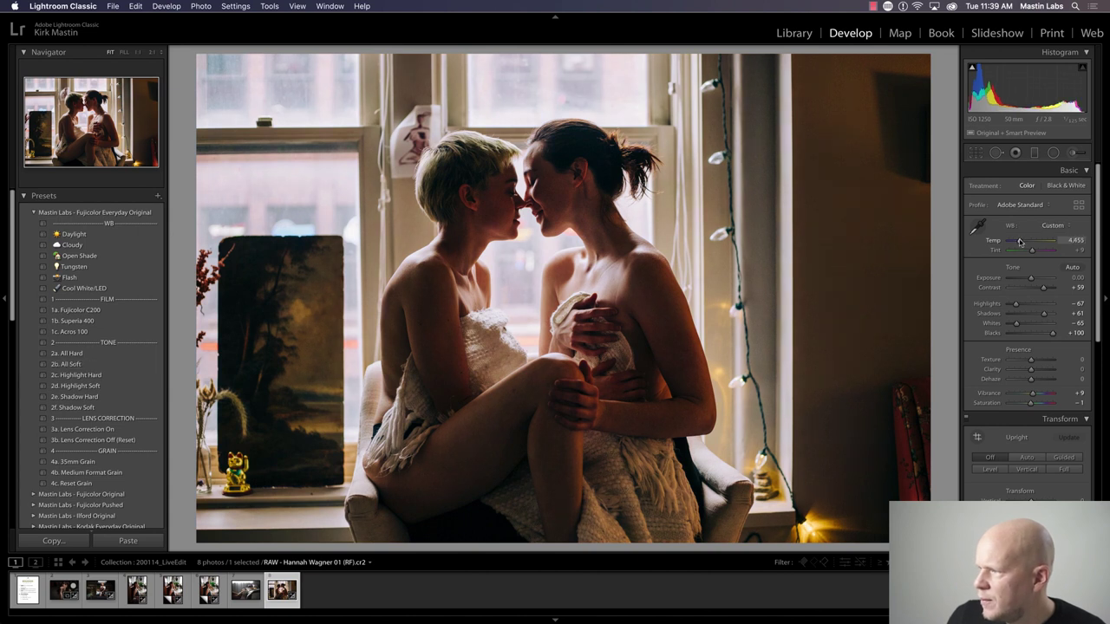
left_click_drag(1031, 278, 1033, 280)
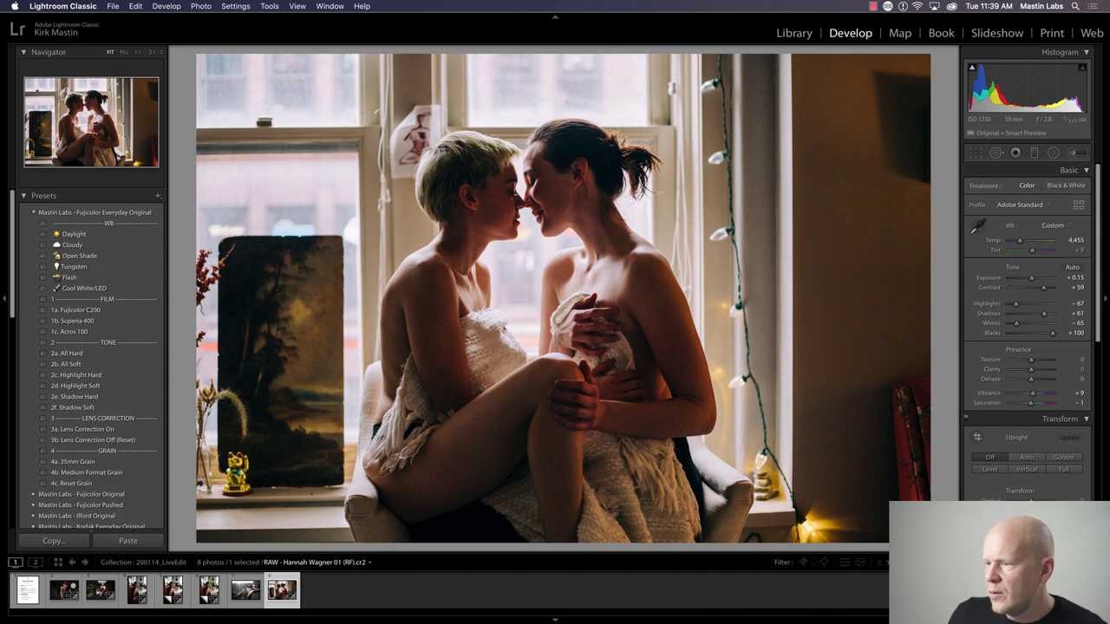
- Reset the couple photo's develop settings to view the unedited image, and undo the reset
key("super+shift+r")
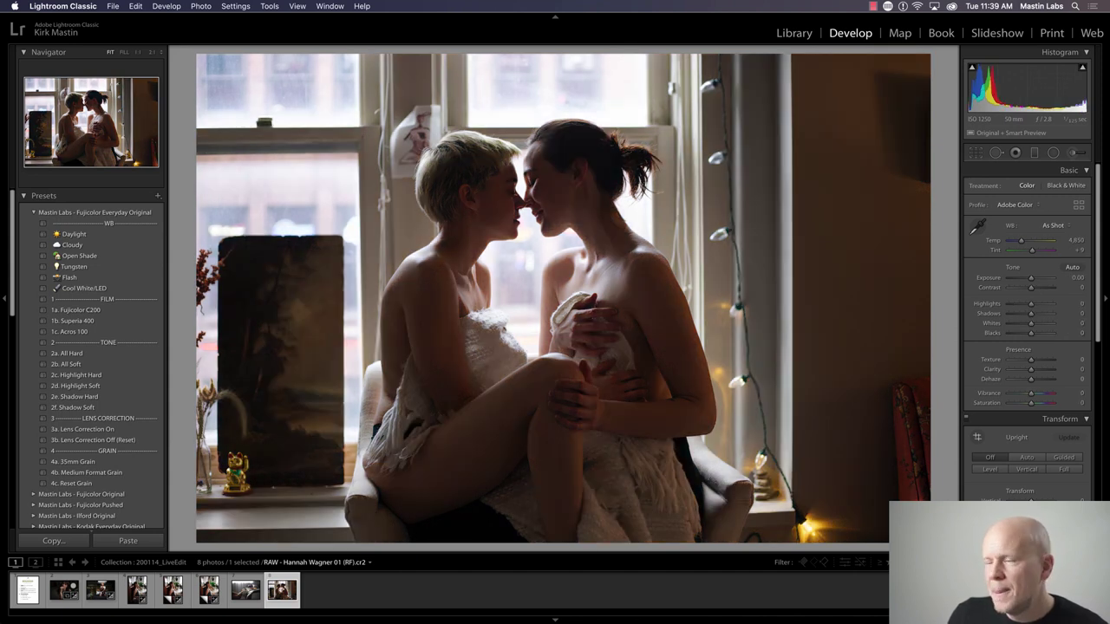
key("super+z")
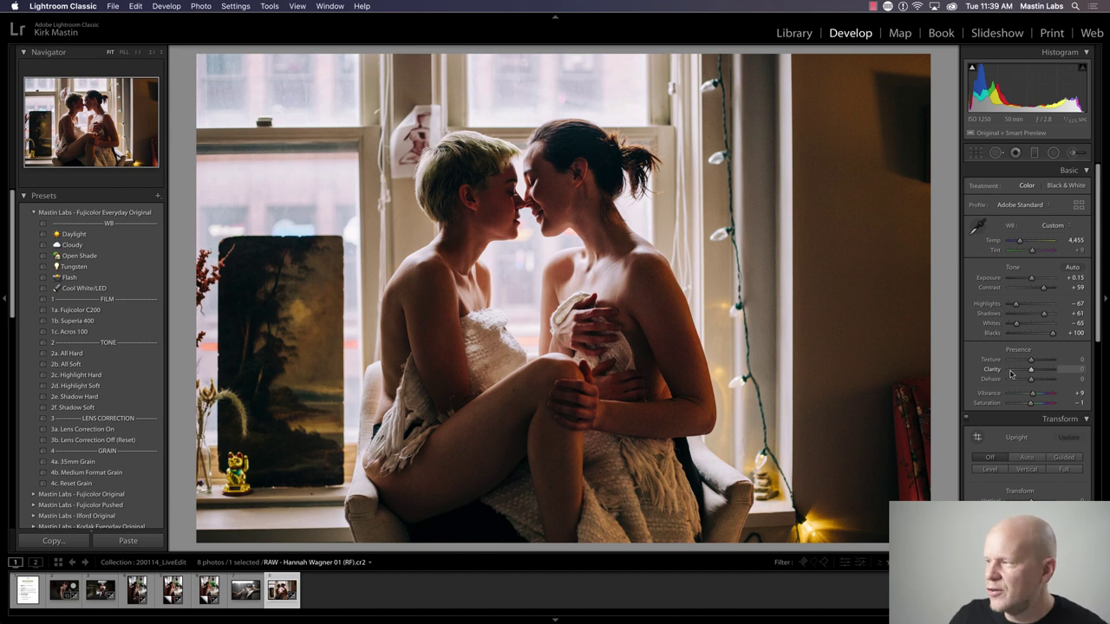
- Straighten the couple photo's perspective with the Full Upright correction and set the vertical transform to +1
scroll(1014, 373, "down", 4)
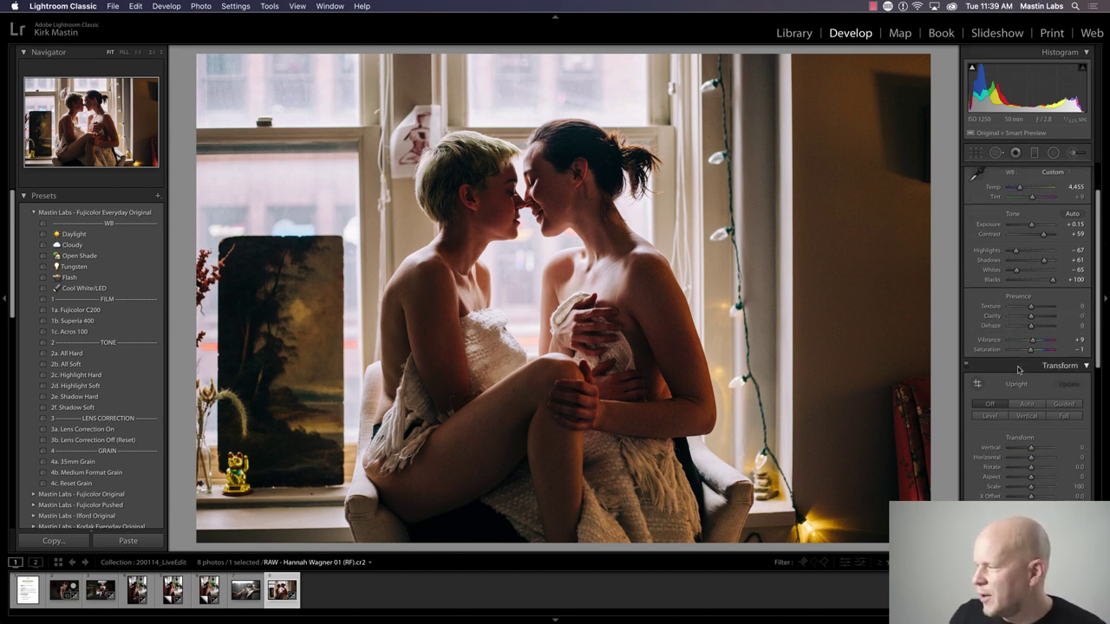
scroll(1018, 369, "down", 1)
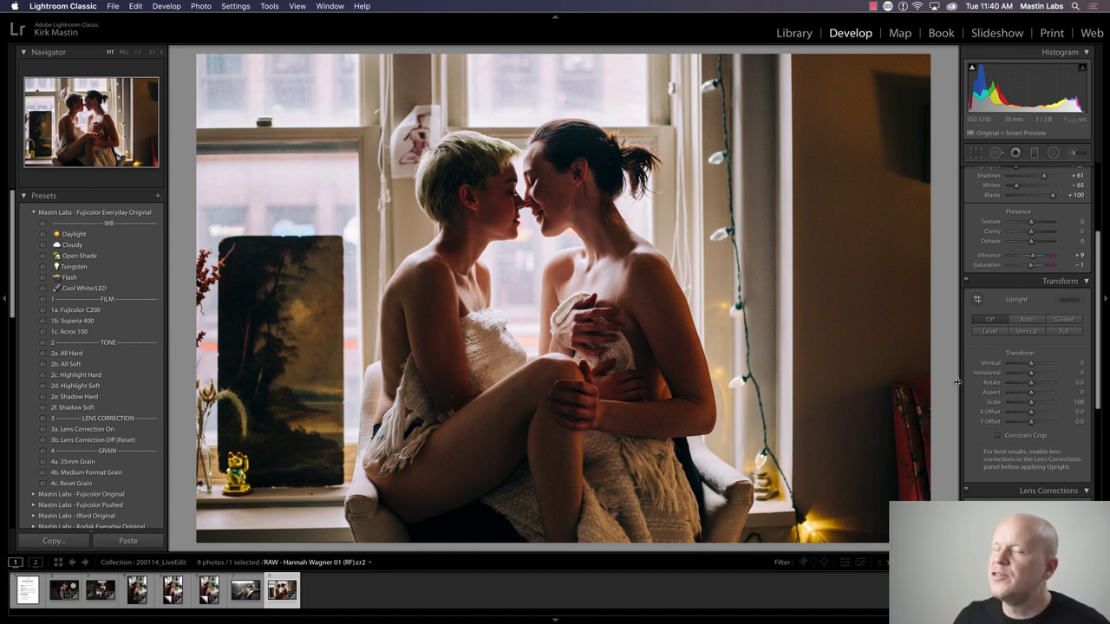
left_click(1029, 322)
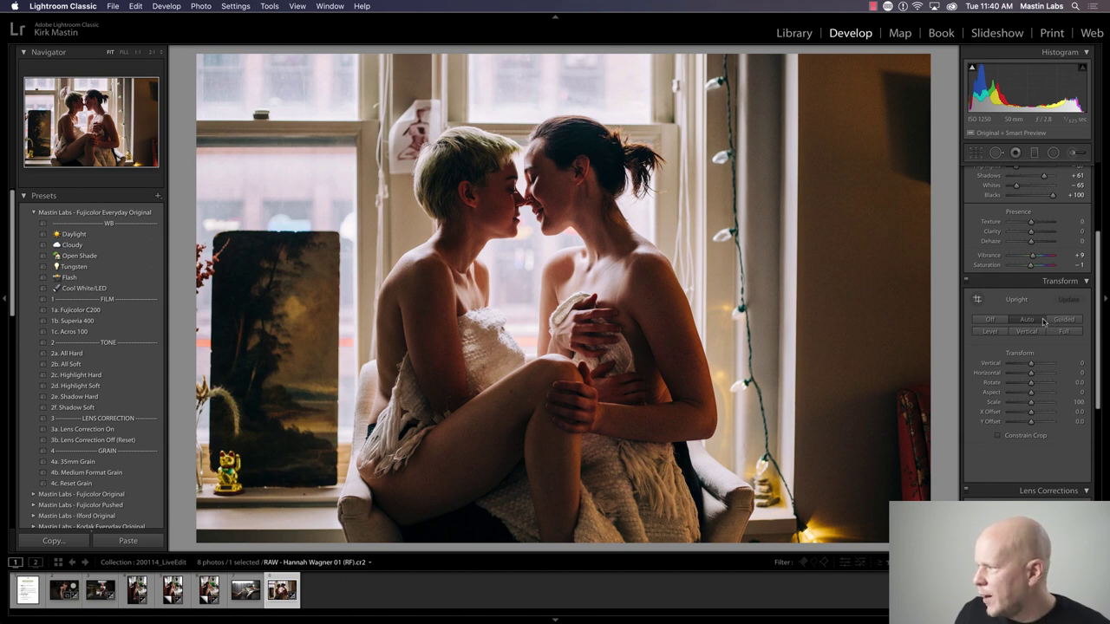
left_click(1065, 331)
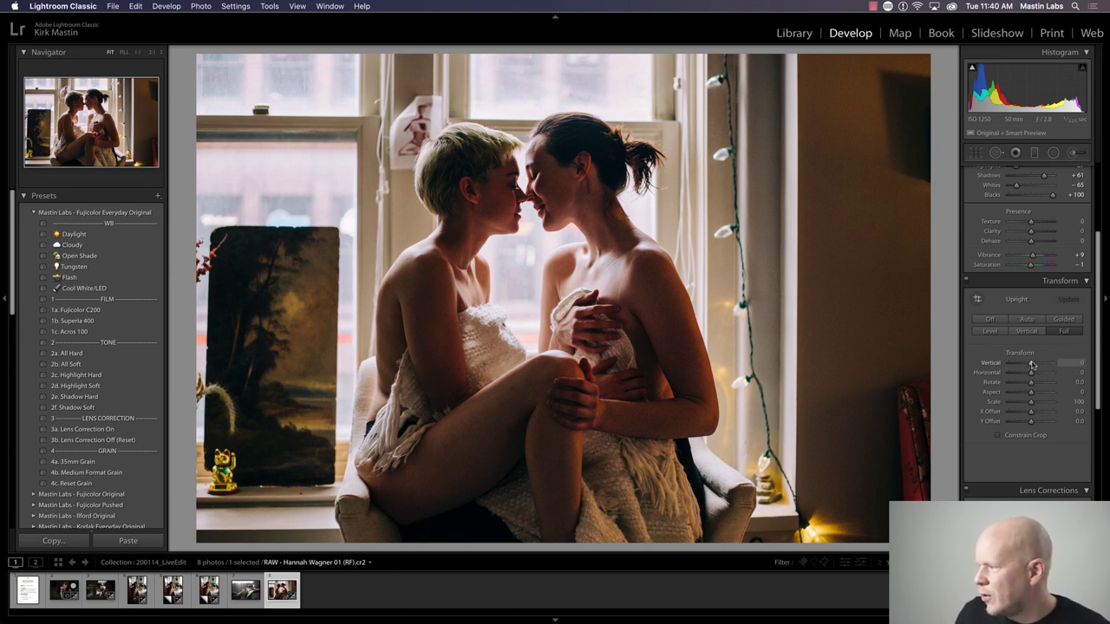
left_click_drag(1031, 364, 1033, 364)
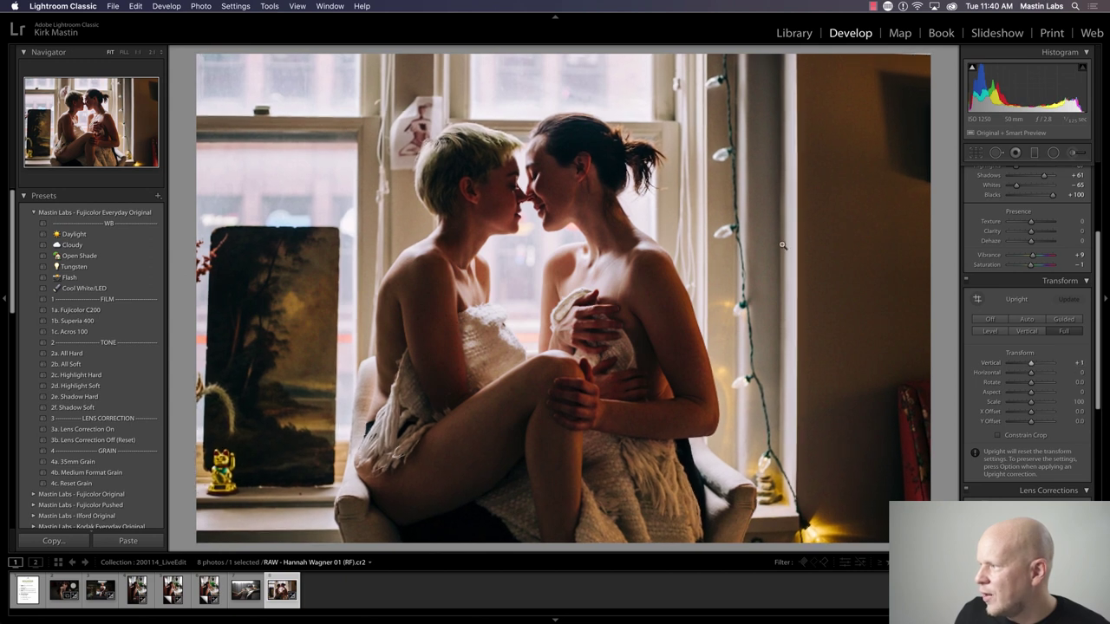
- Set the couple photo's vertical transform to +2 and constrain the crop to the corrected image
left_click_drag(1030, 366, 1030, 366)
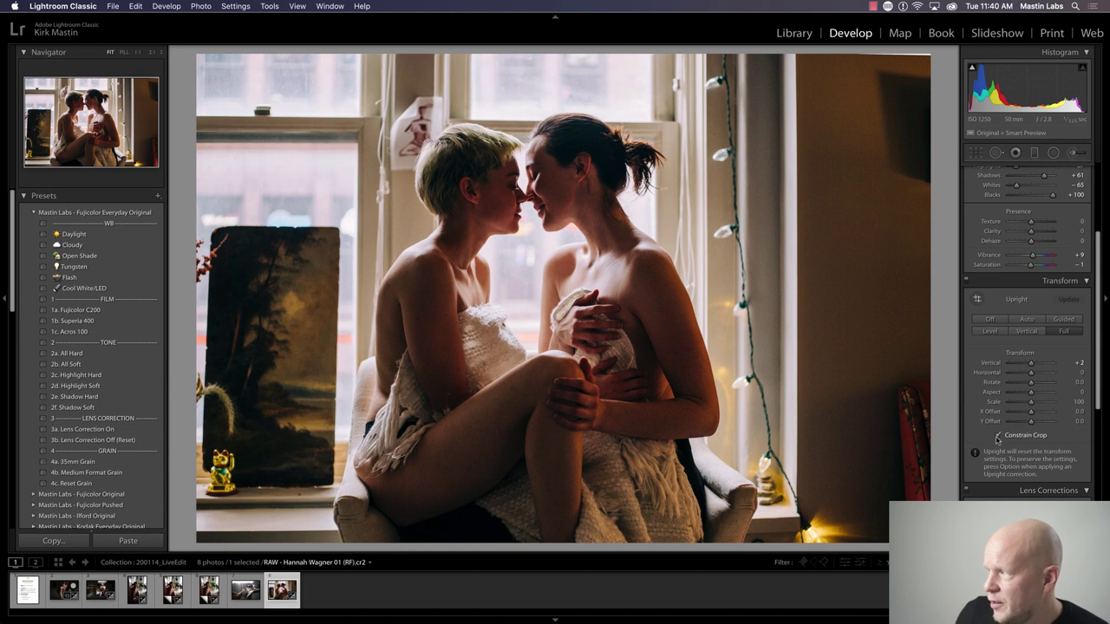
left_click(997, 435)
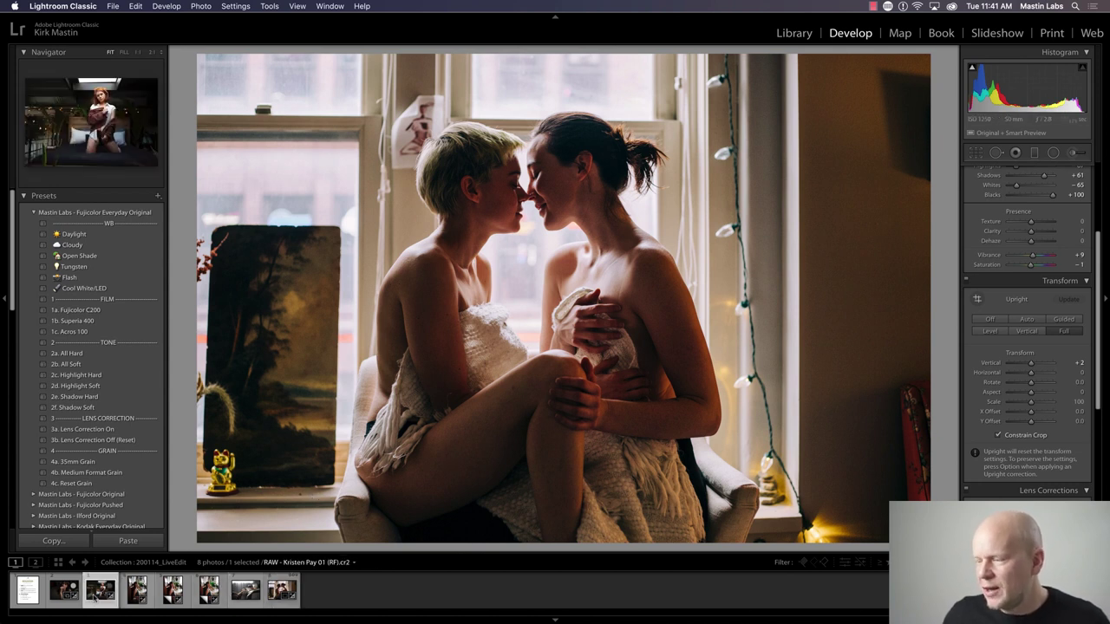
- Apply the Superia 400 film preset to the photo of the red-haired woman kneeling on the bed
left_click(95, 598)
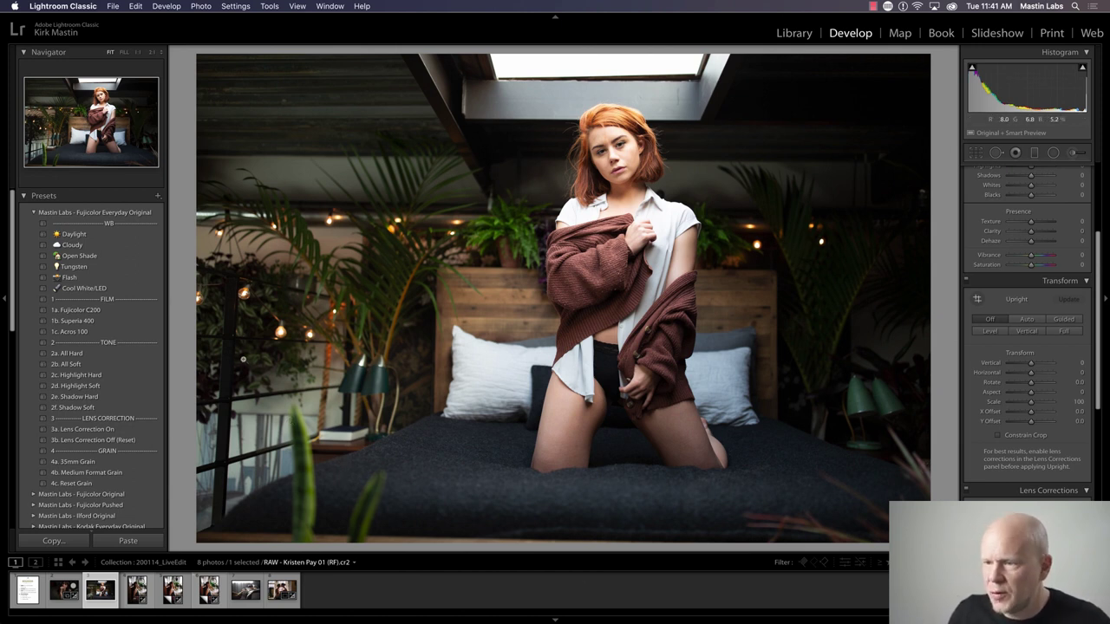
left_click(116, 322)
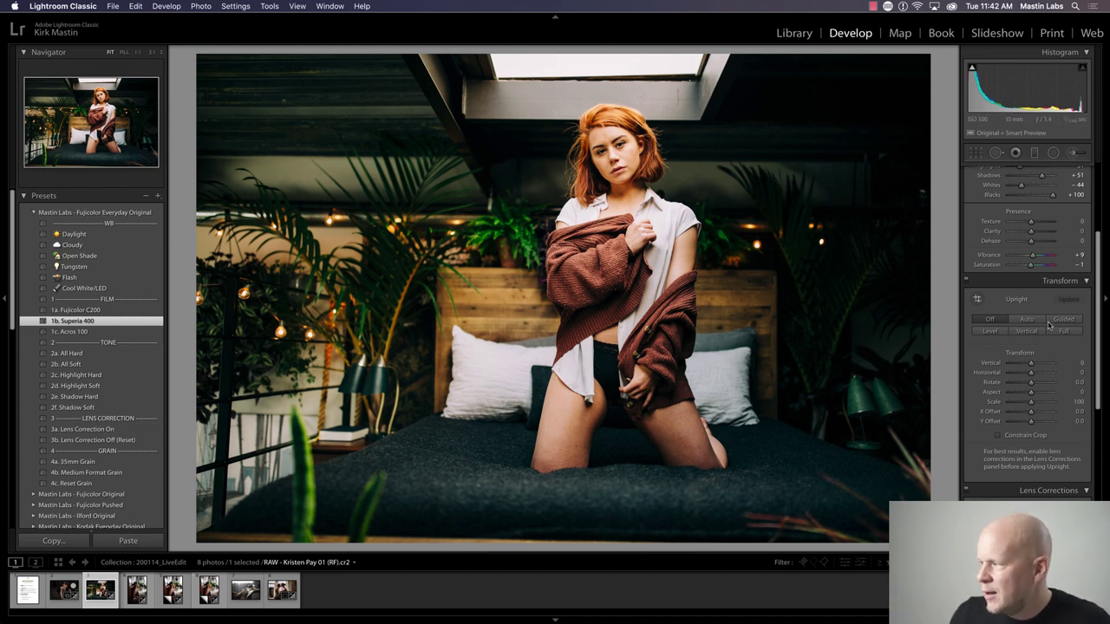
- Straighten the bed photo with Guided Upright, using guides along the headboard's two sides and top edge, and compare it with the transform disabled
left_click(977, 299)
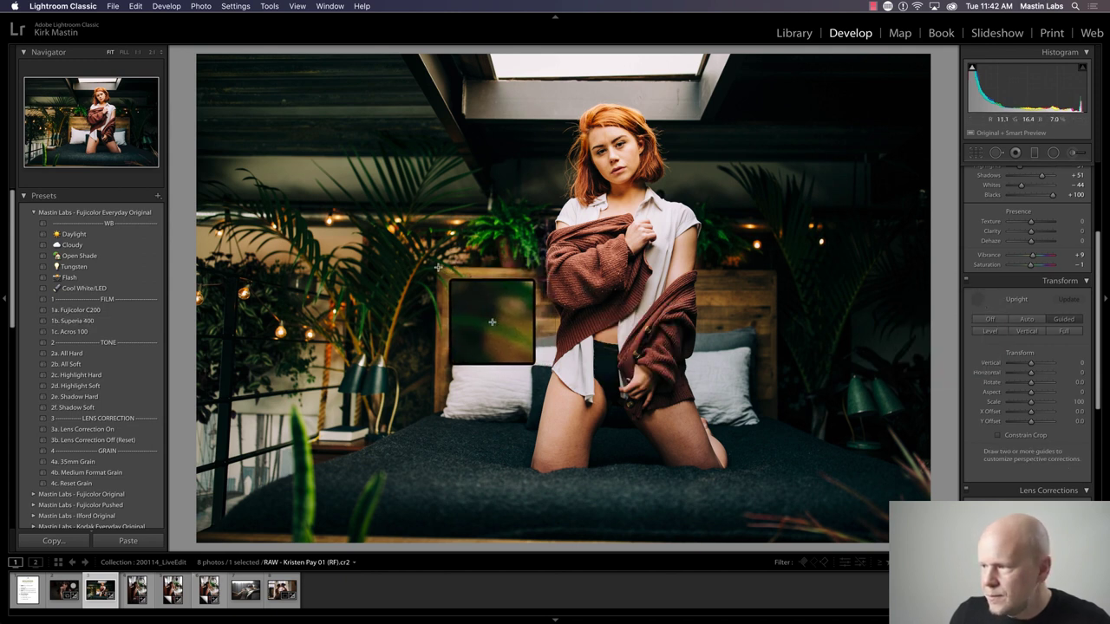
left_click_drag(438, 265, 435, 409)
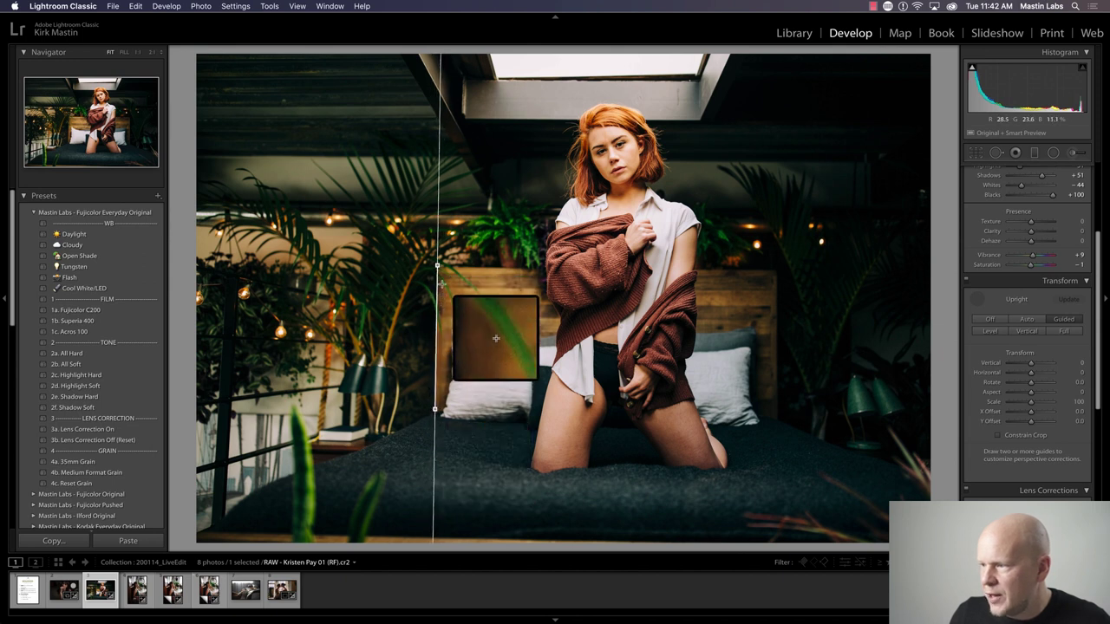
left_click_drag(440, 267, 774, 270)
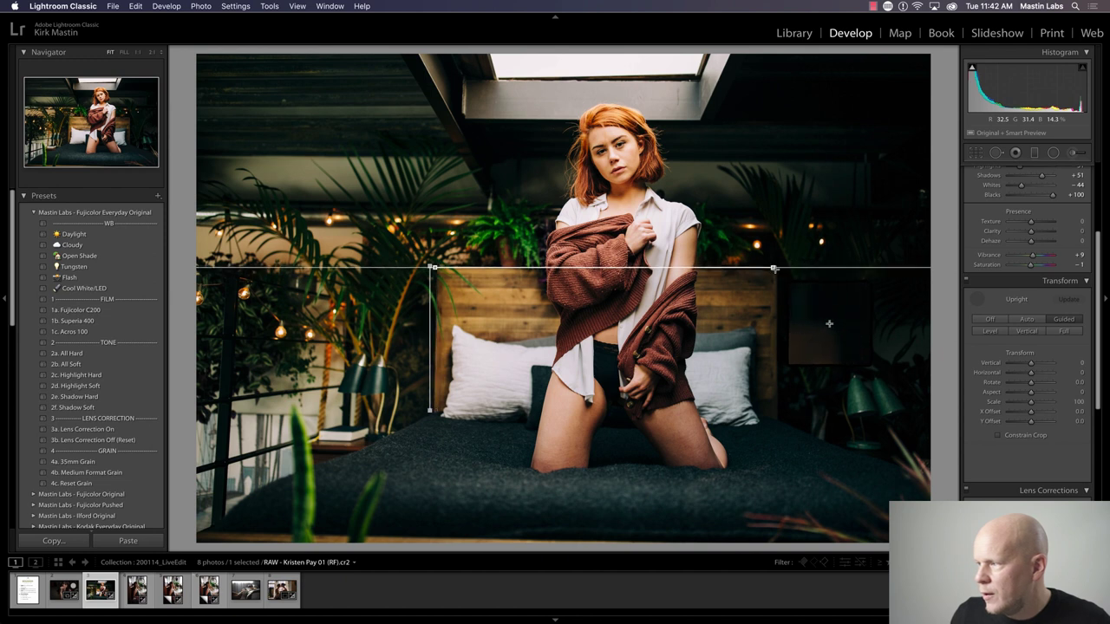
left_click_drag(773, 271, 778, 410)
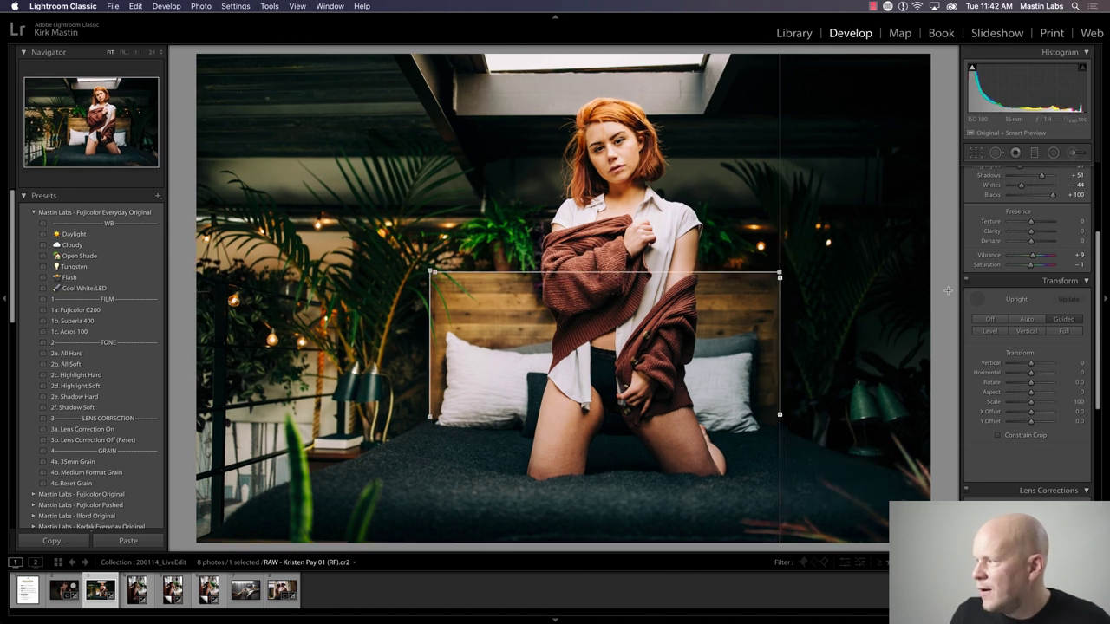
left_click(978, 299)
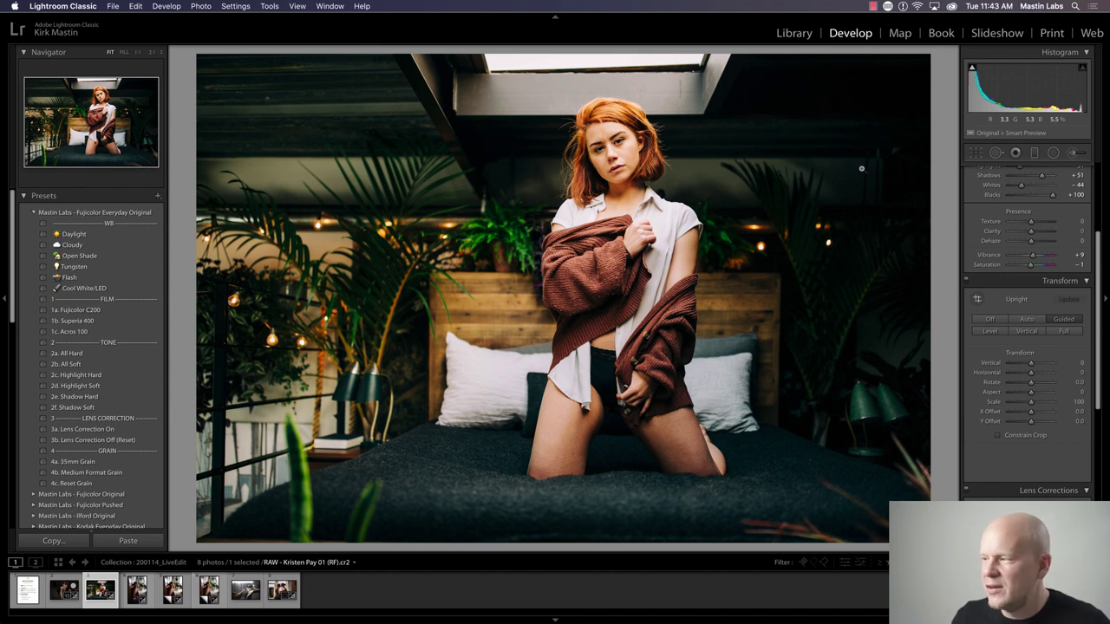
left_click(968, 284)
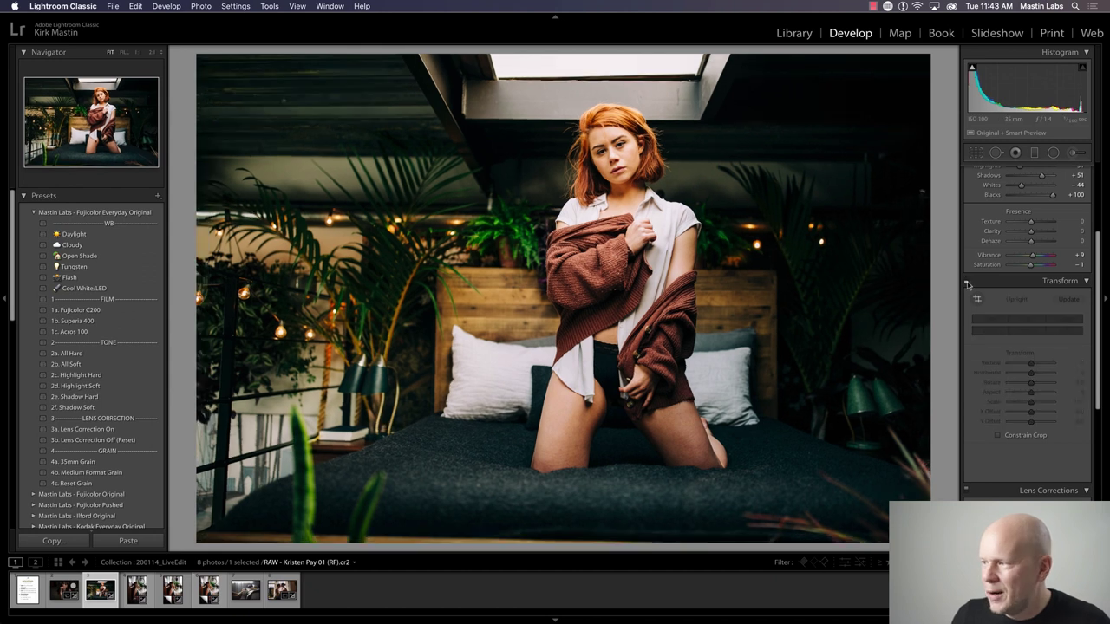
left_click(968, 284)
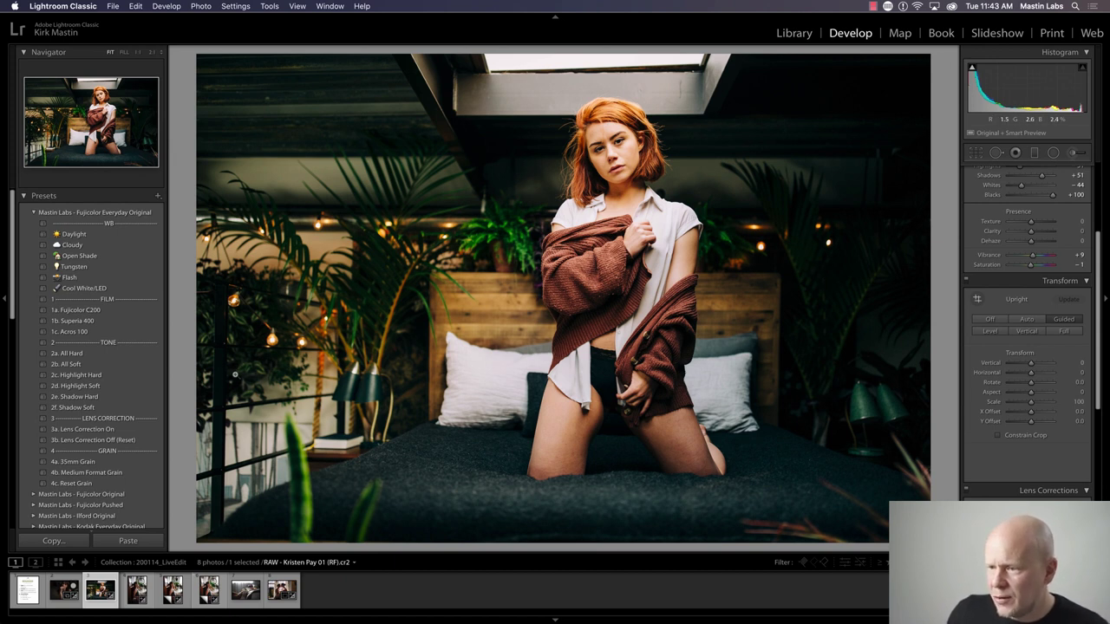
- Apply the Shadow Soft tone and lighten the palm beside the headboard's right side with a size 24 adjustment brush at exposure 0.45
left_click(130, 408)
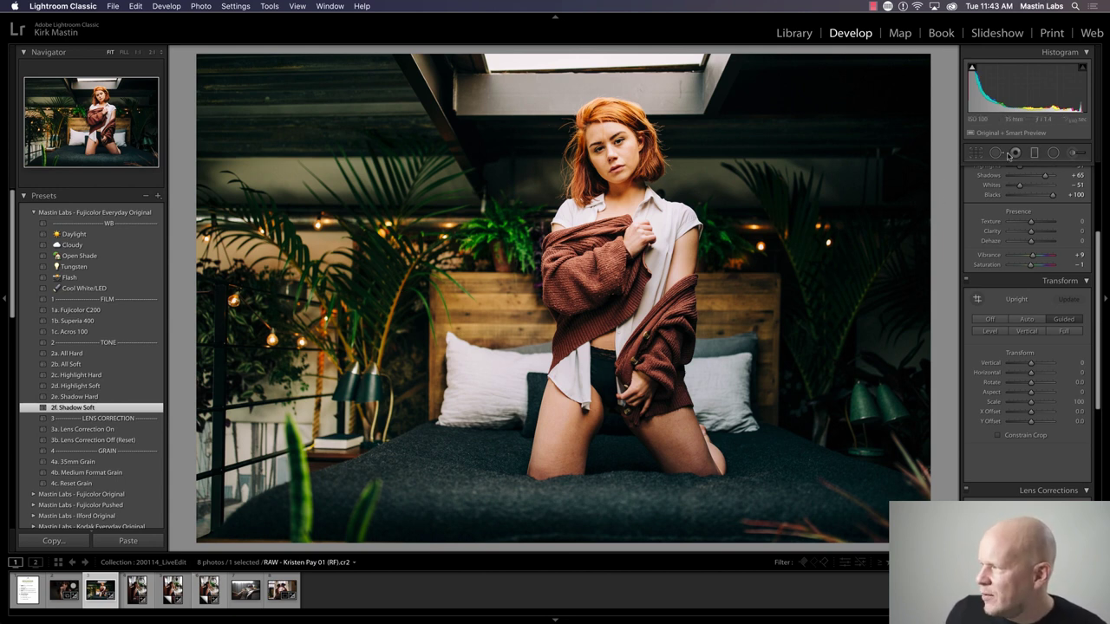
left_click(1076, 153)
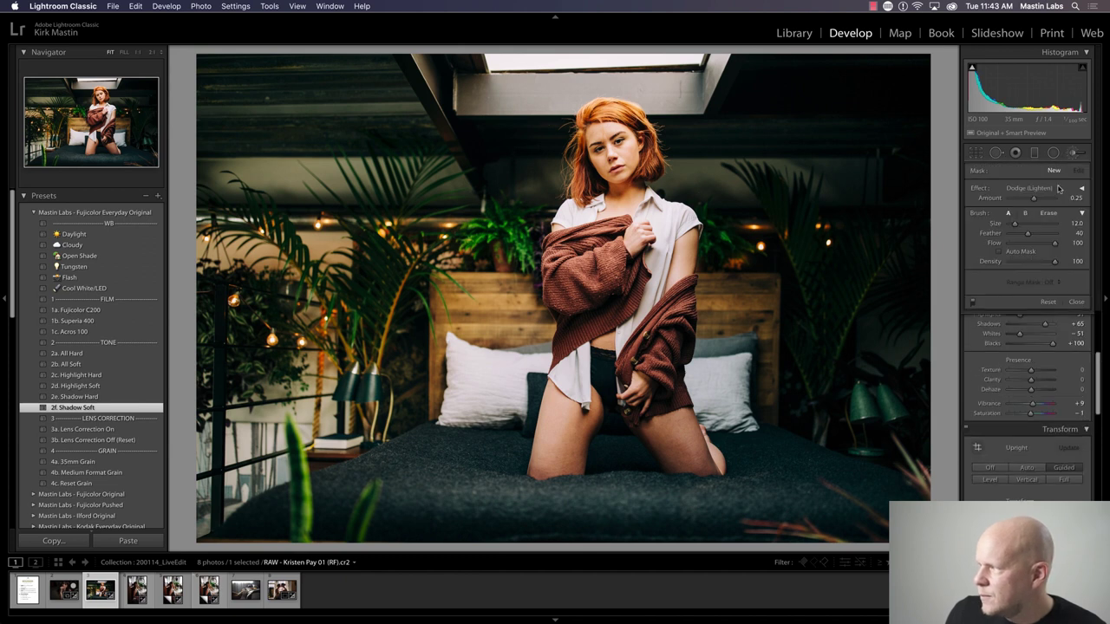
left_click(1083, 188)
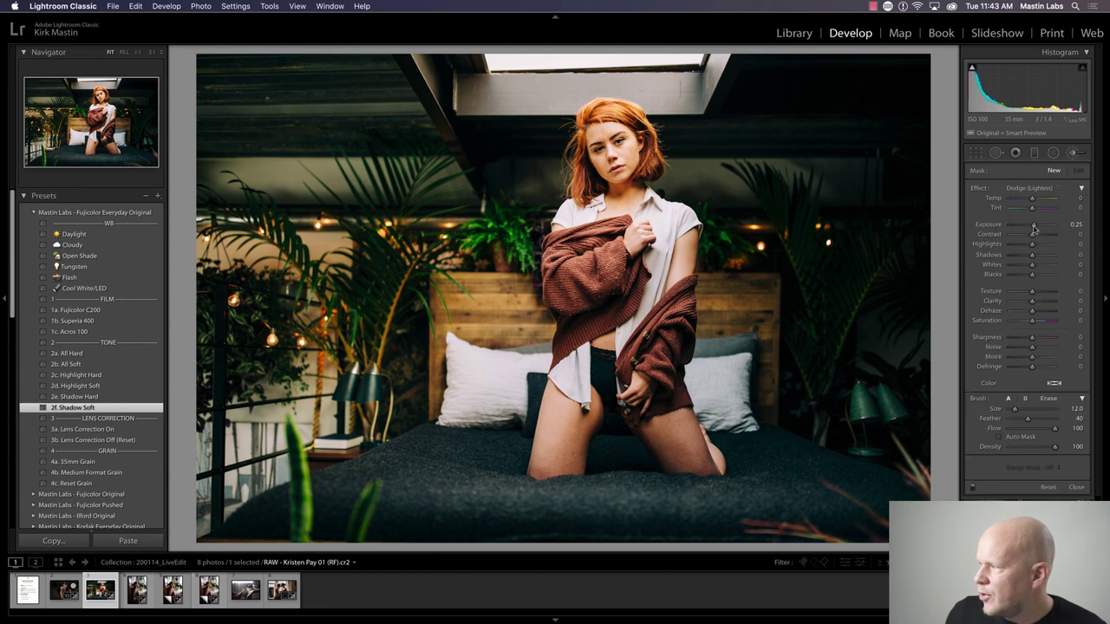
left_click_drag(1032, 226, 1034, 226)
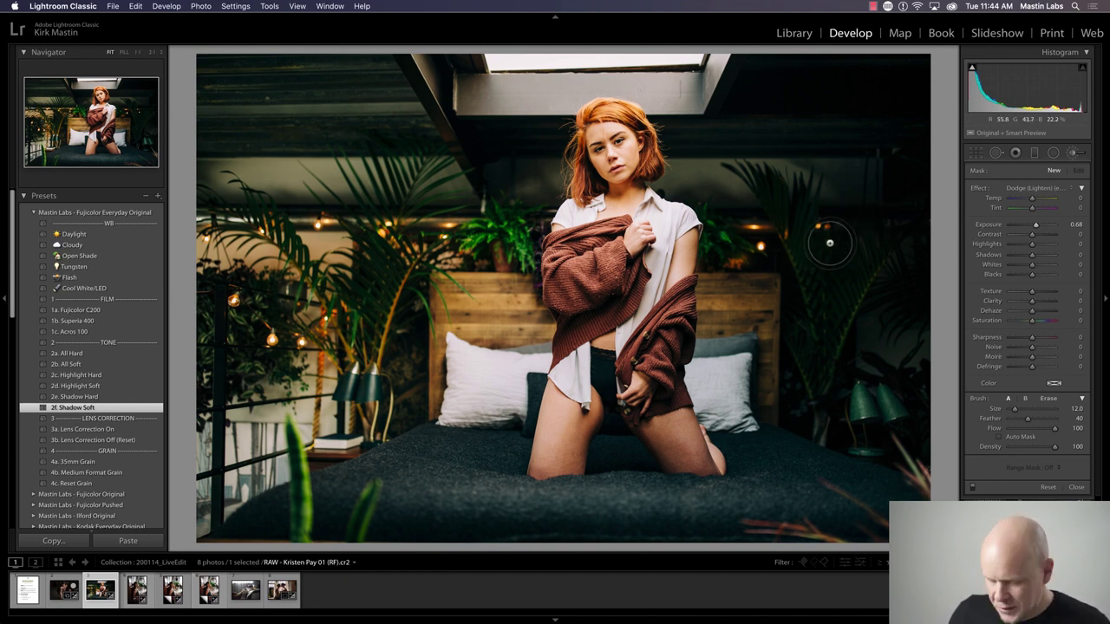
scroll(829, 244, "up", 6)
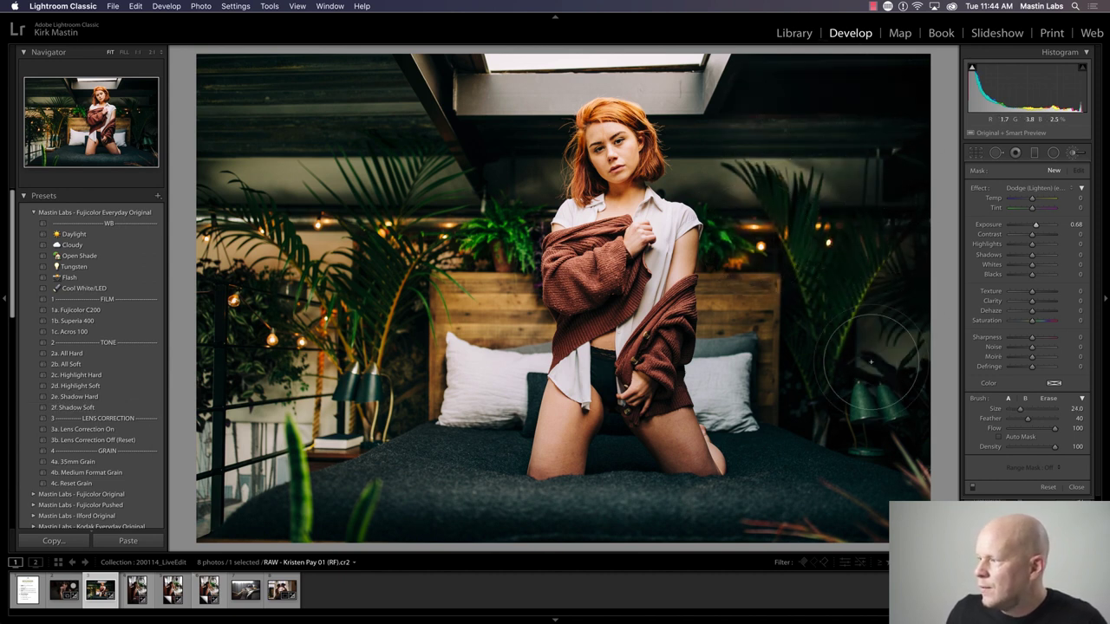
left_click_drag(816, 274, 902, 252)
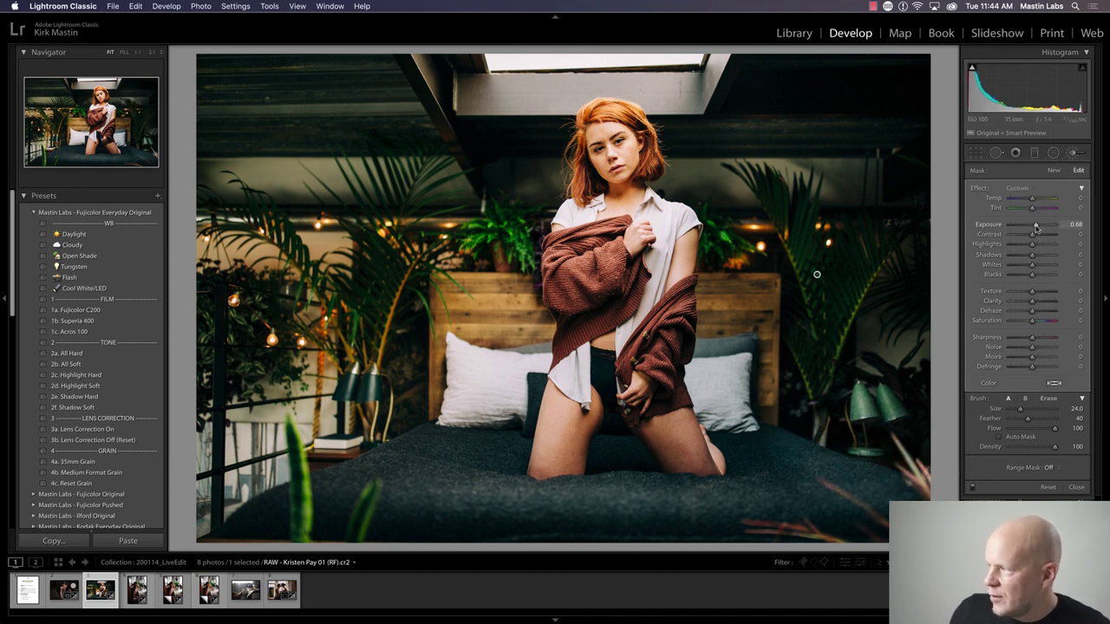
left_click_drag(1038, 226, 1034, 226)
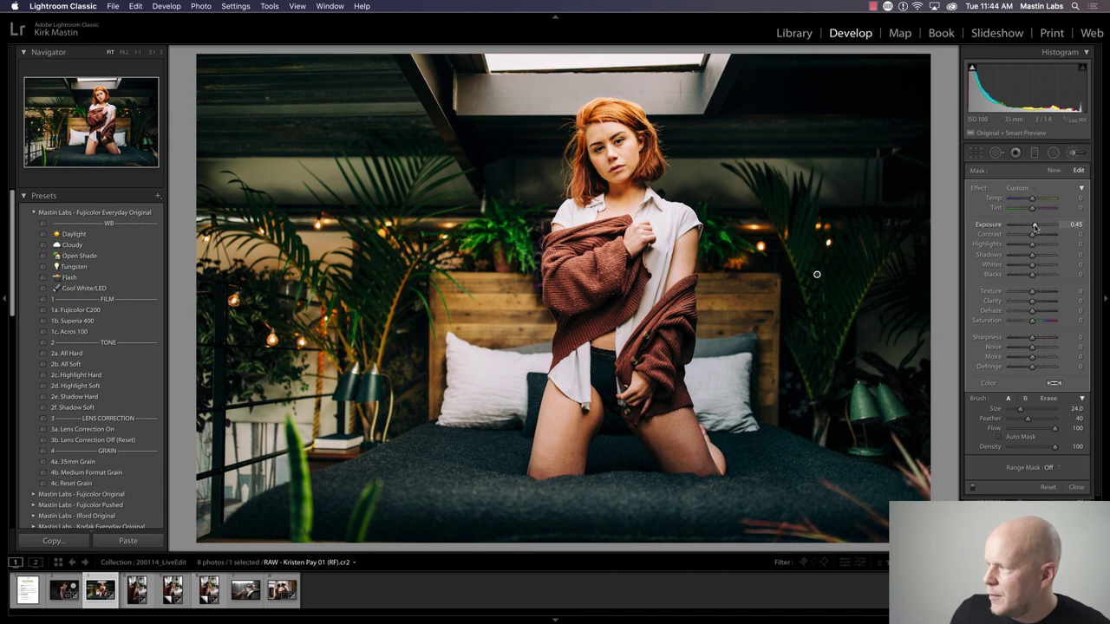
key("k")
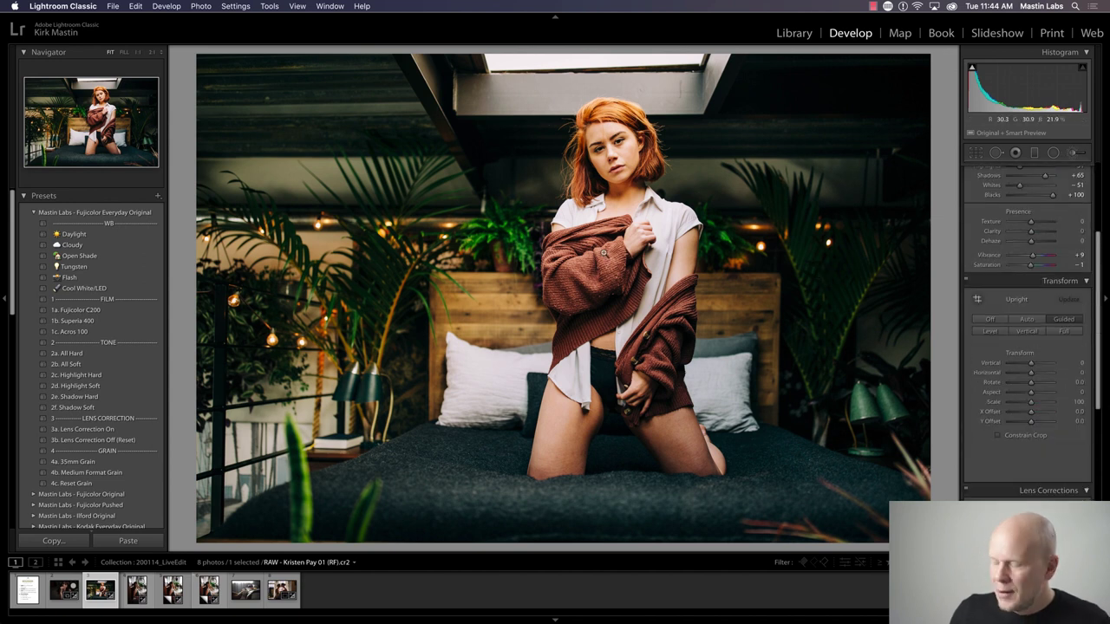
- Cool the bed photo's white balance to a temperature of 4,476 and compare the before and after versions side by side
key("y")
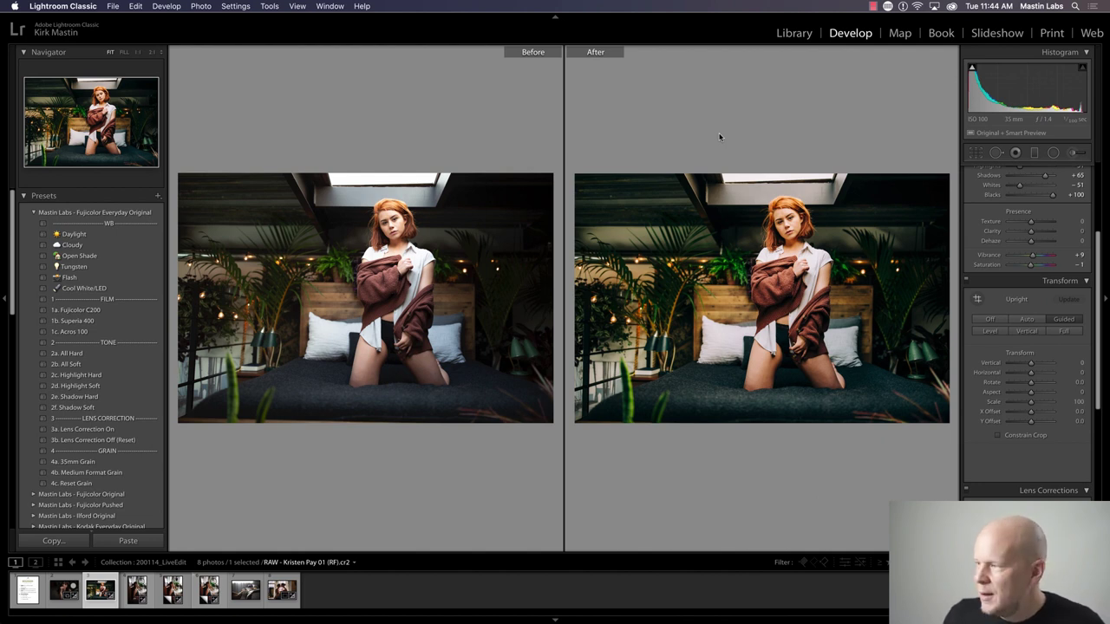
key("y")
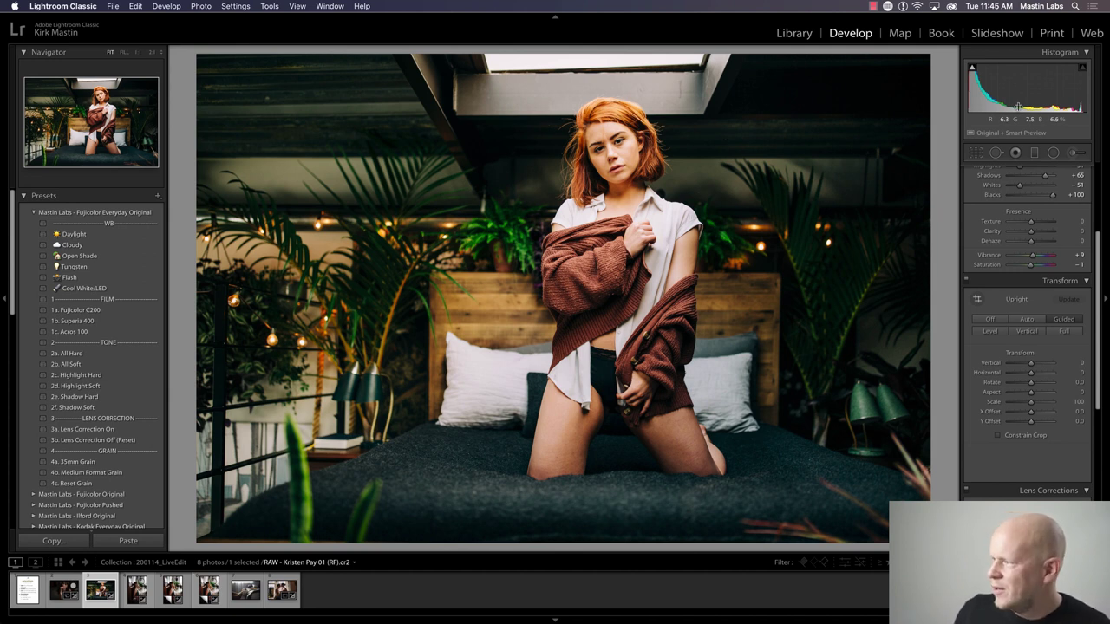
scroll(1025, 260, "up", 5)
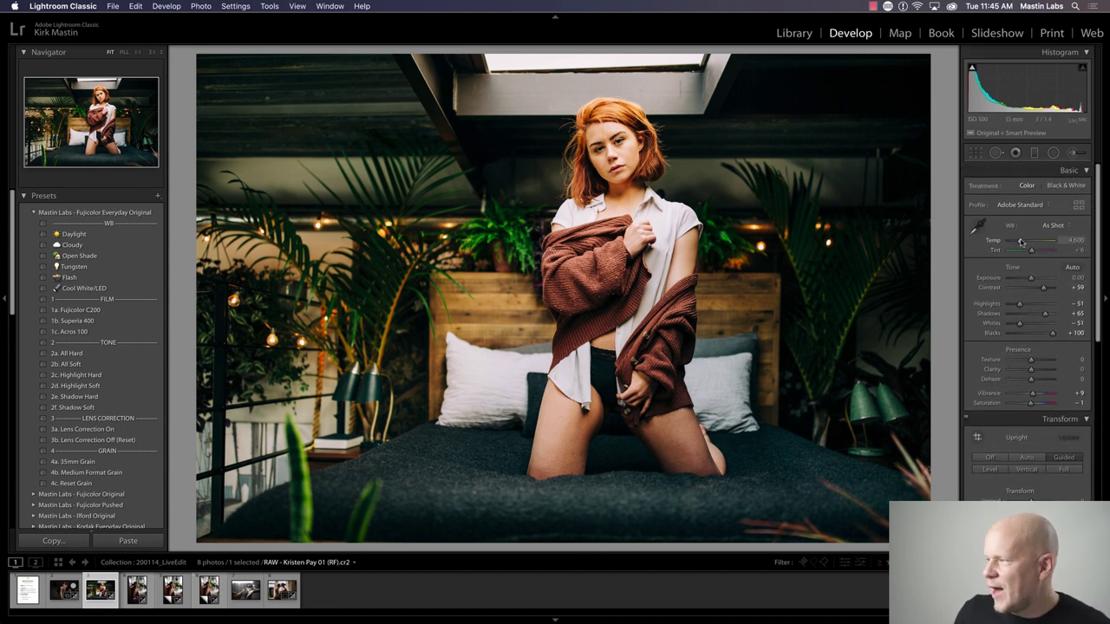
left_click_drag(1021, 241, 1021, 243)
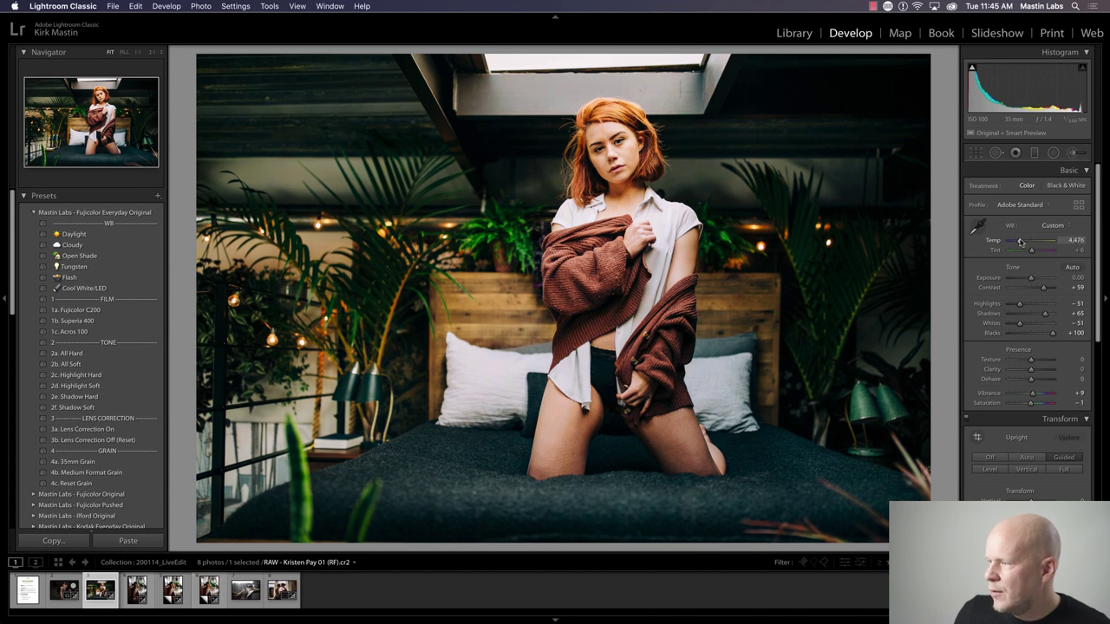
key("y")
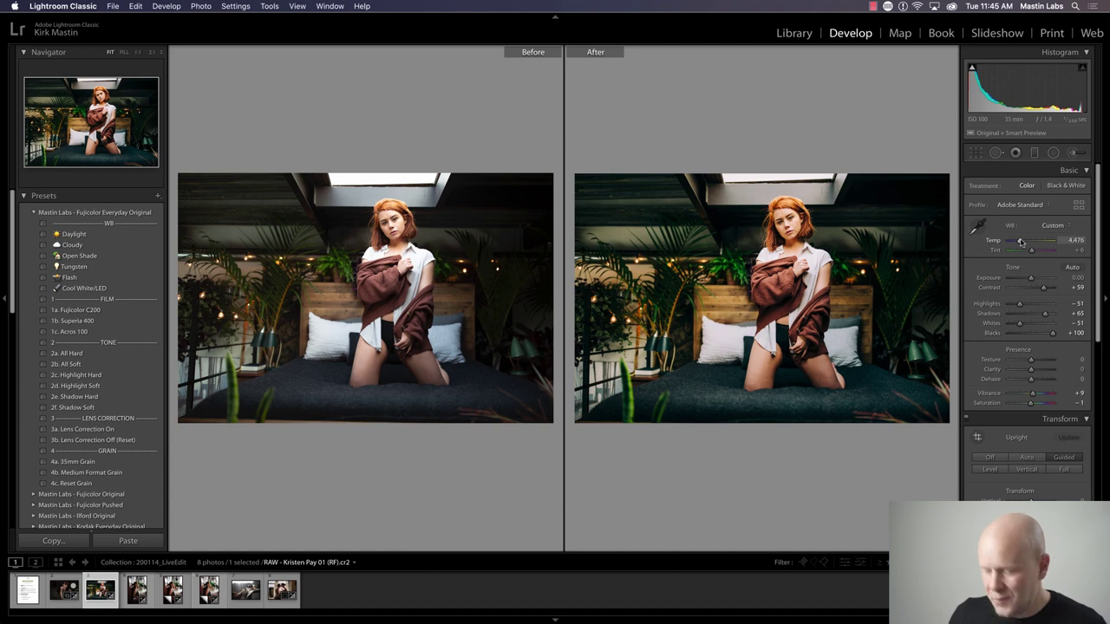
key("y")
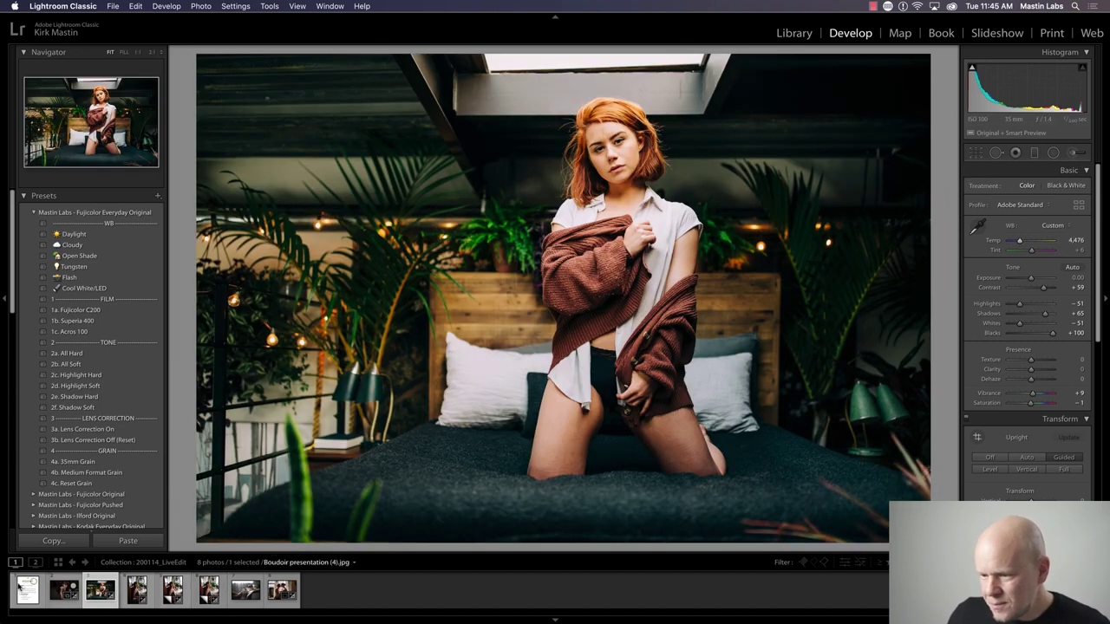
- Straighten the photo of the woman leaning back against the bed by -0.94 degrees and shift the image slightly left within the crop
left_click(247, 593)
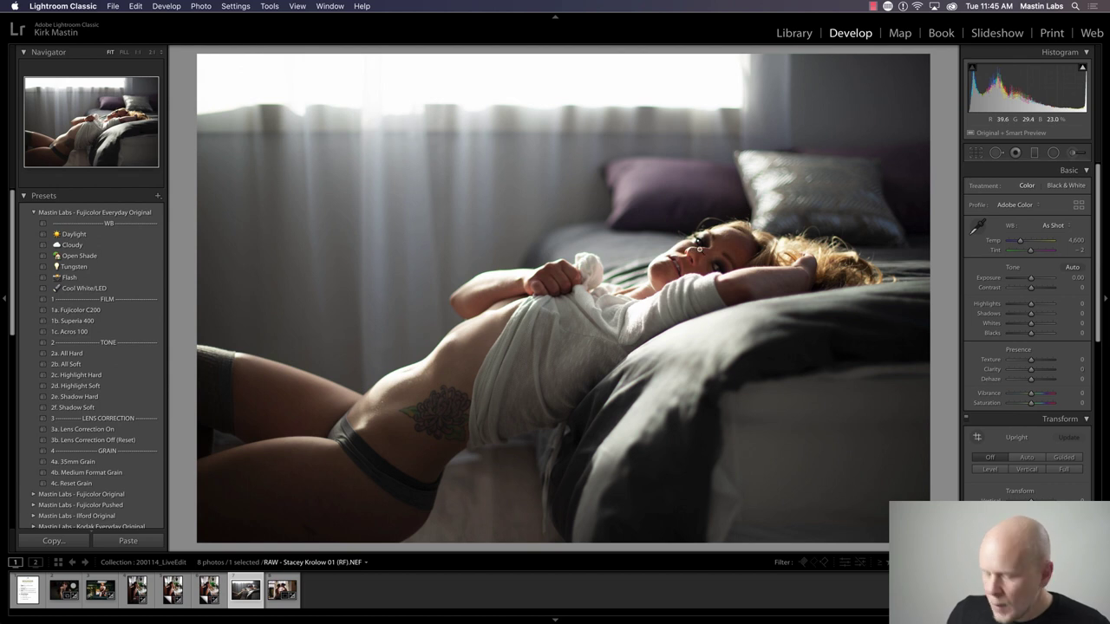
key("r")
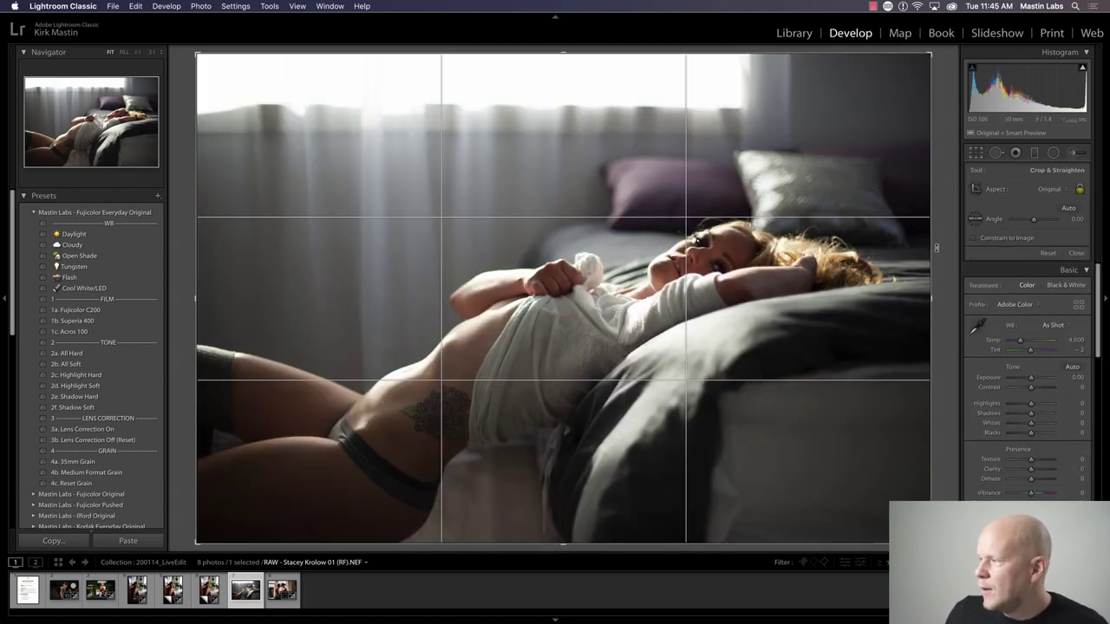
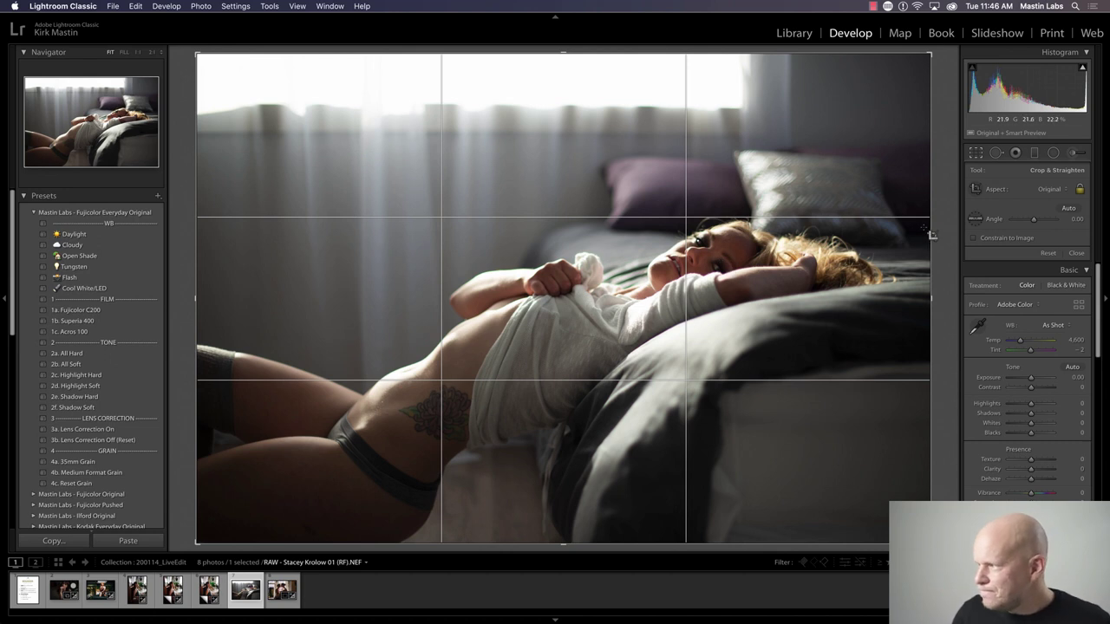
left_click_drag(937, 228, 937, 222)
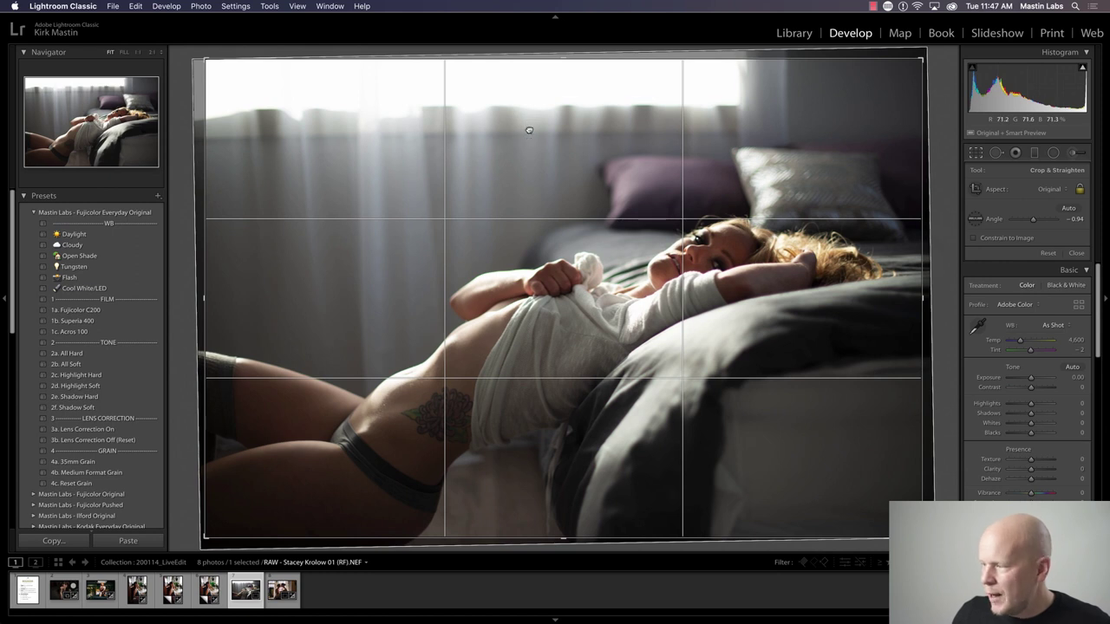
left_click_drag(525, 129, 514, 128)
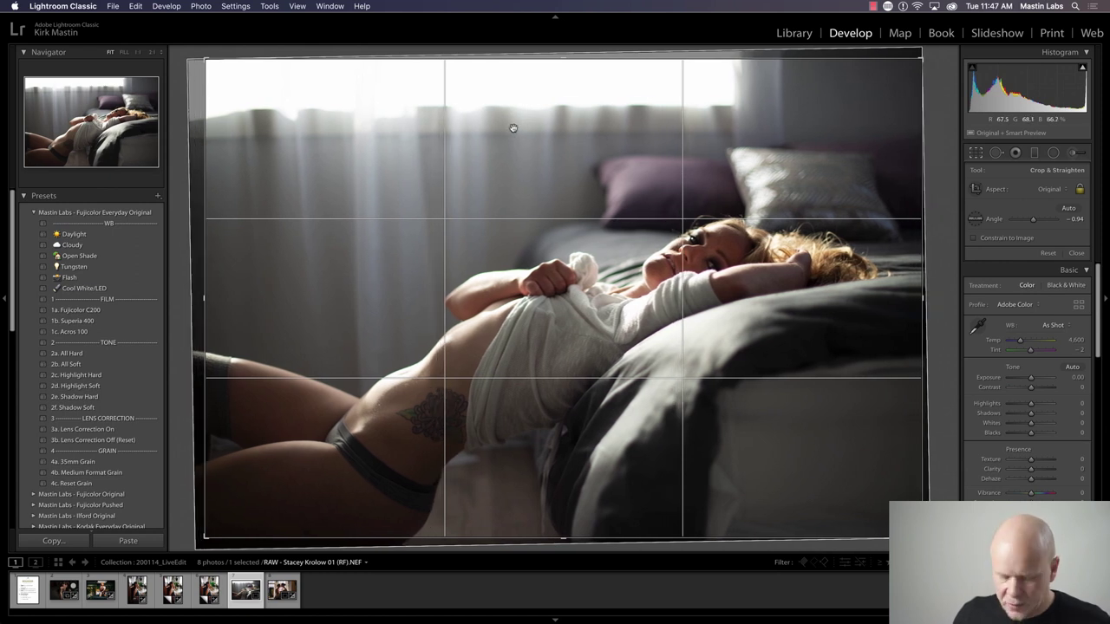
key("Return")
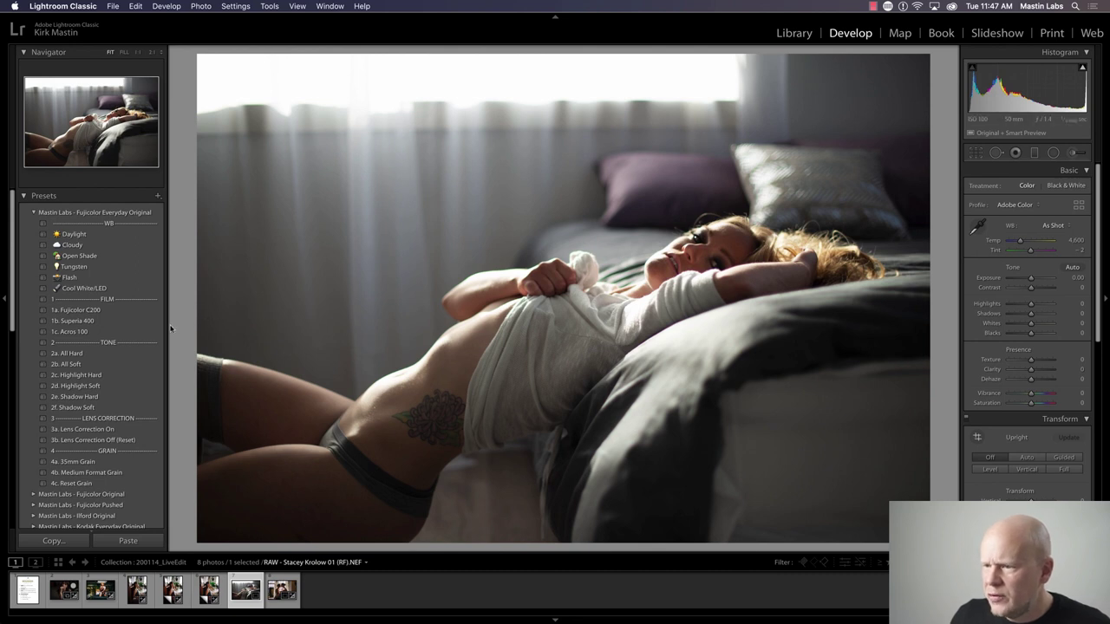
- Apply Portra 160 from the Mastin Labs Portra Original presets to the photo of the woman leaning back against the bed
left_click(124, 322)
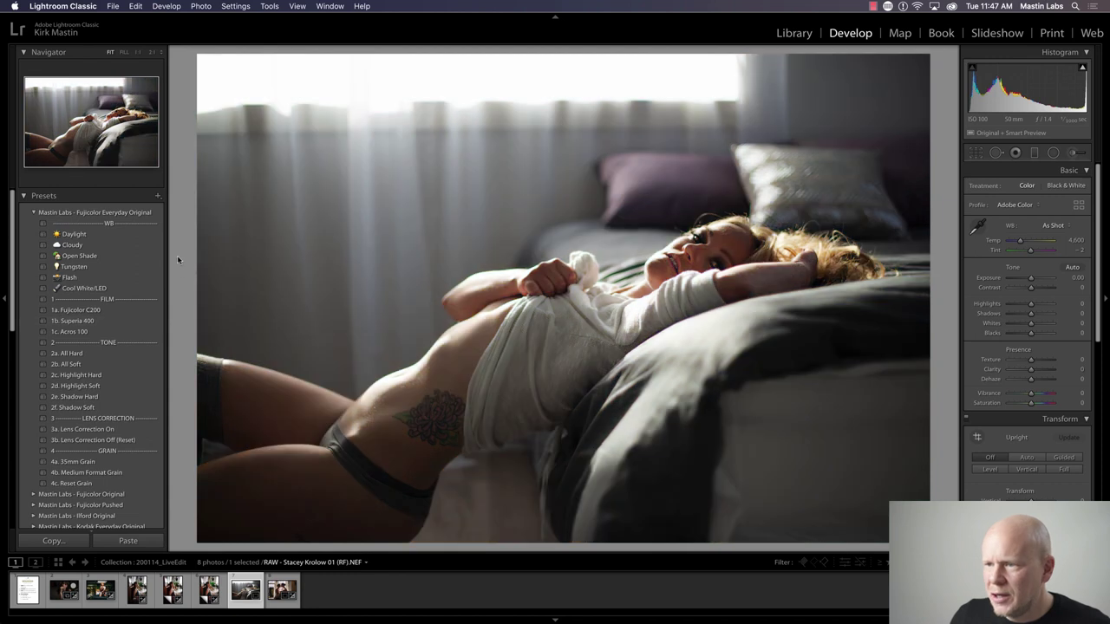
left_click(34, 214)
left_click(35, 267)
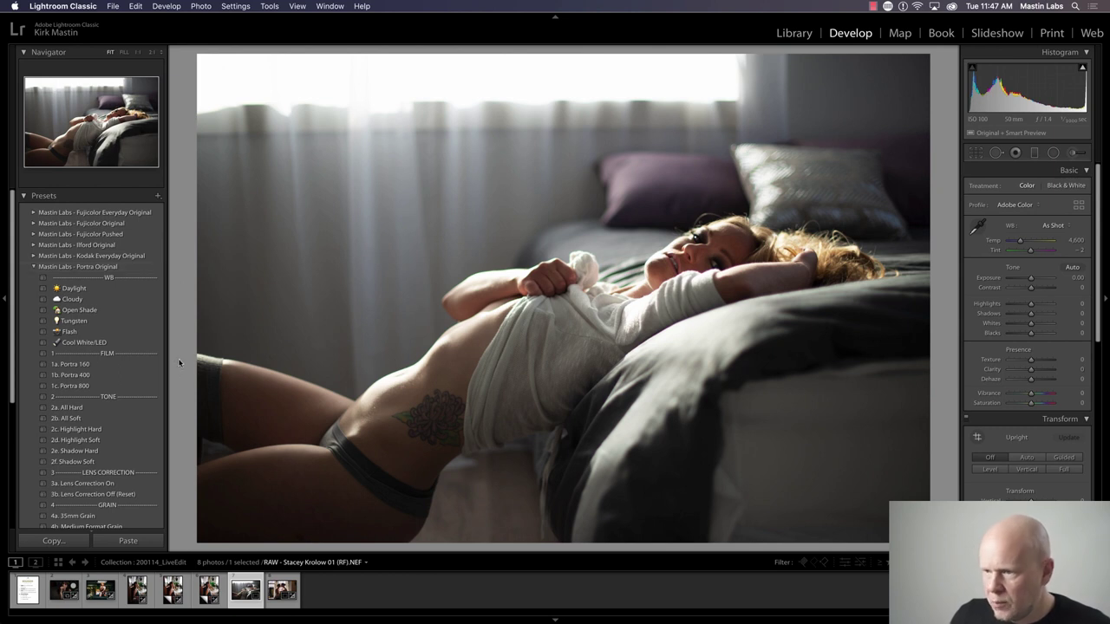
left_click(147, 365)
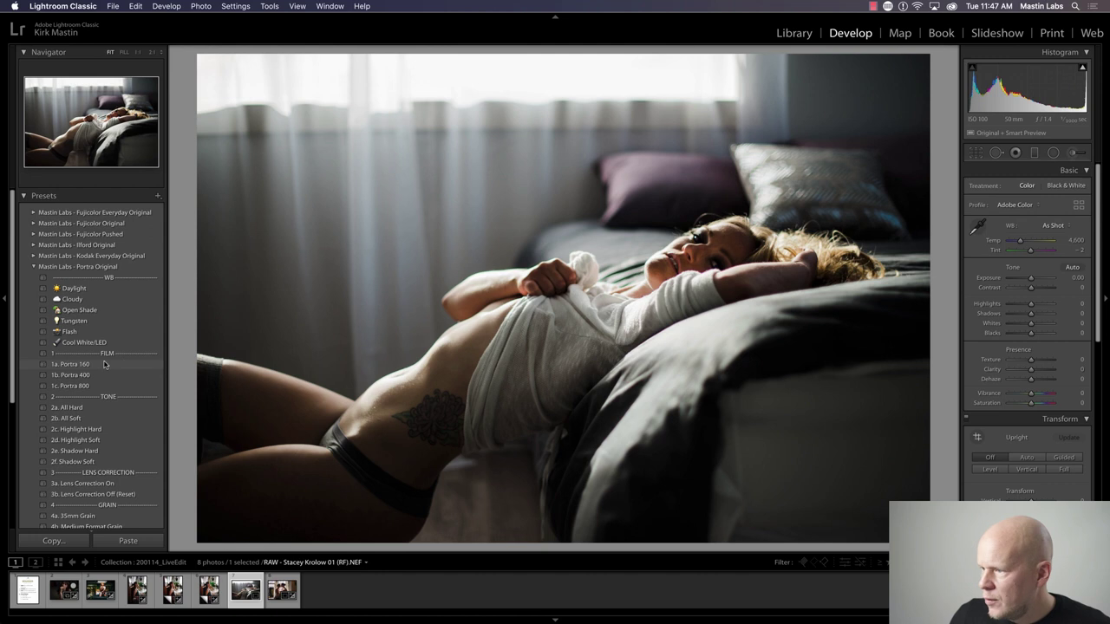
left_click(104, 366)
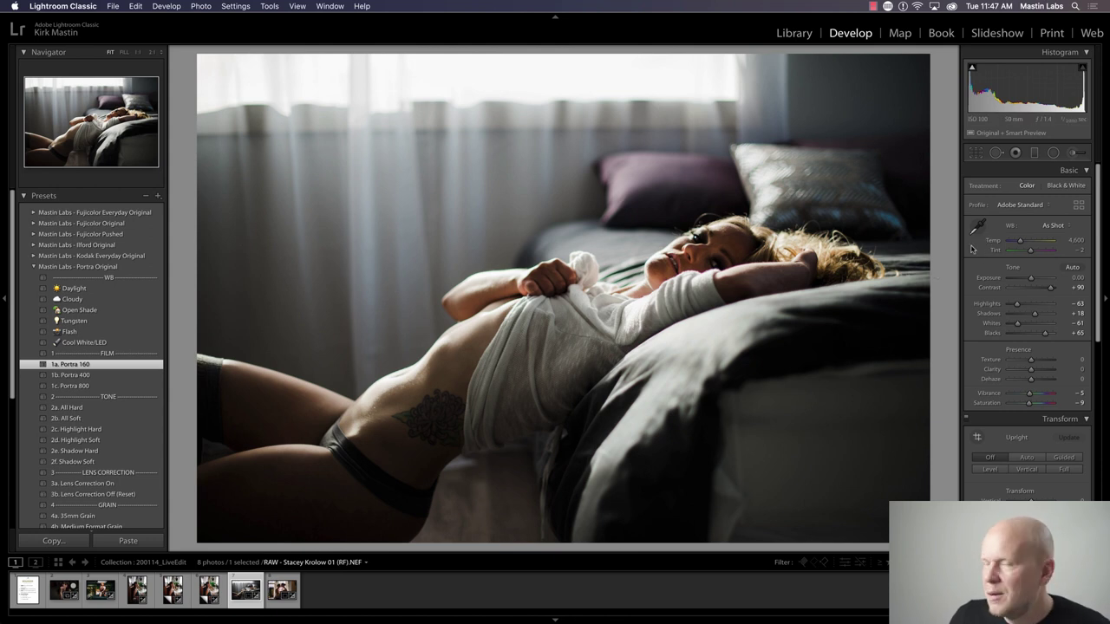
- Warm the bedside photo's white balance to a temperature of 5,099 and tint of +8, and set the exposure to +0.10
left_click(1030, 251)
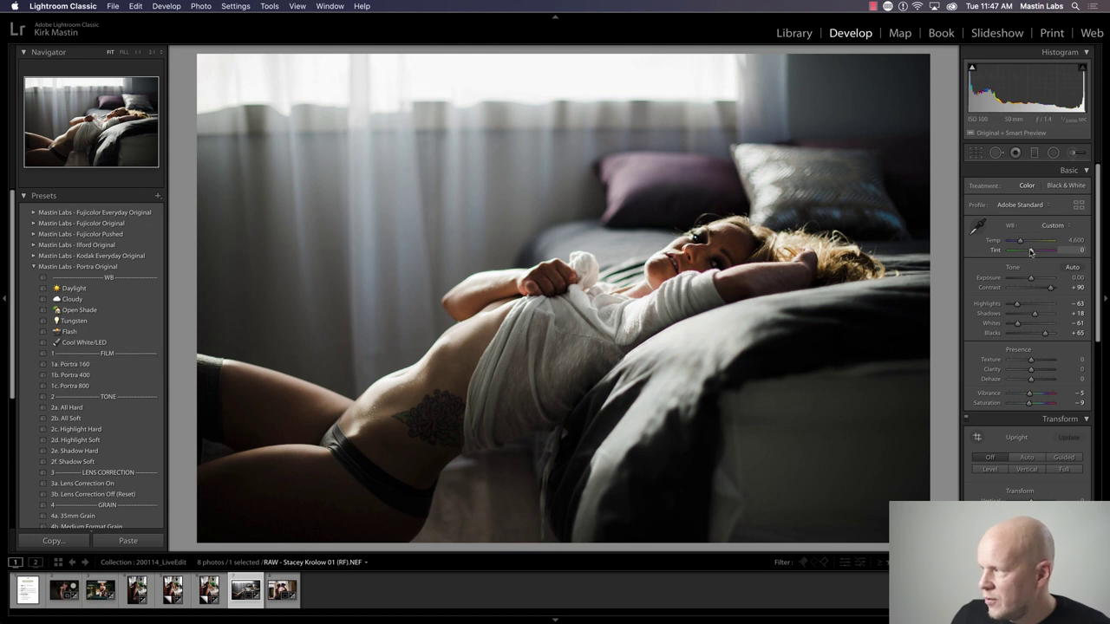
left_click_drag(1031, 251, 1023, 243)
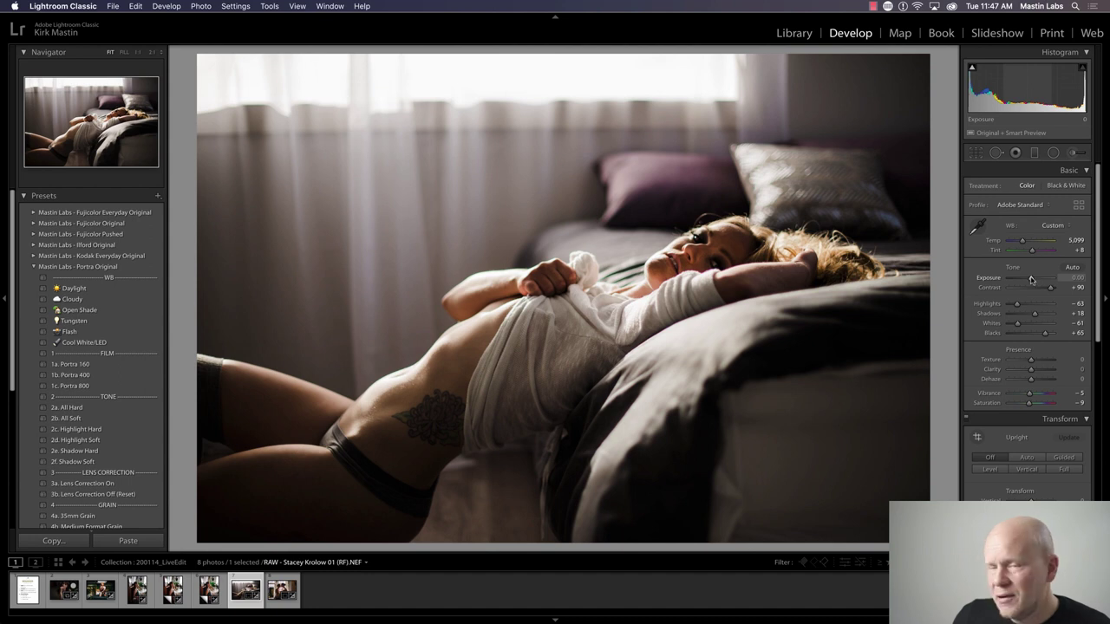
left_click_drag(1031, 279, 1035, 279)
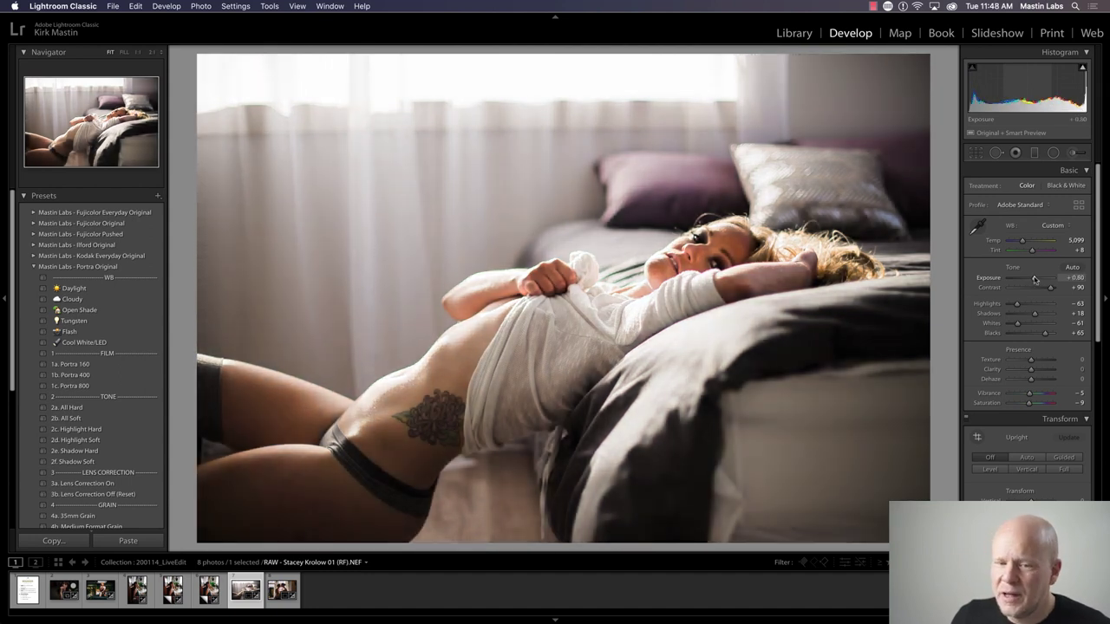
left_click_drag(1034, 278, 1031, 278)
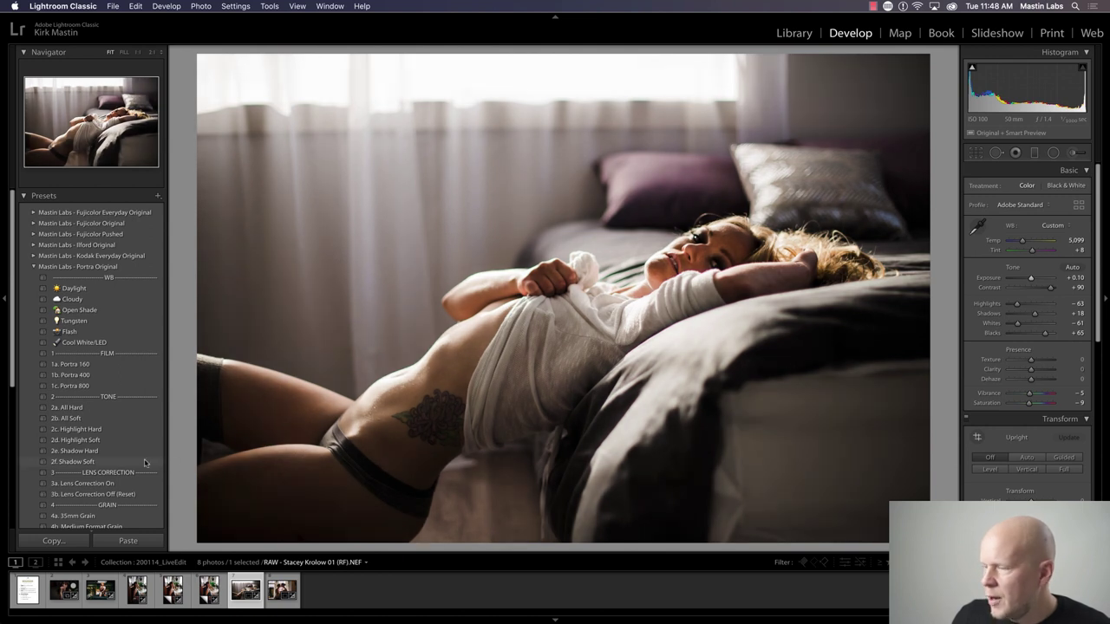
- Apply the Shadow Soft tone to the photo and compare the before and after versions side by side
left_click(145, 462)
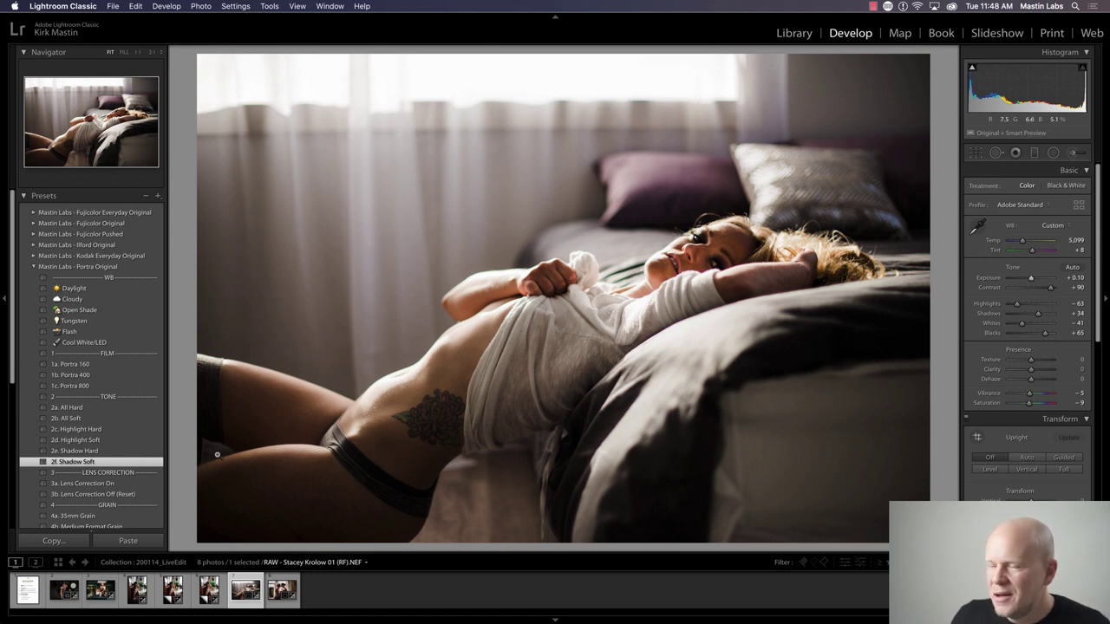
key("y")
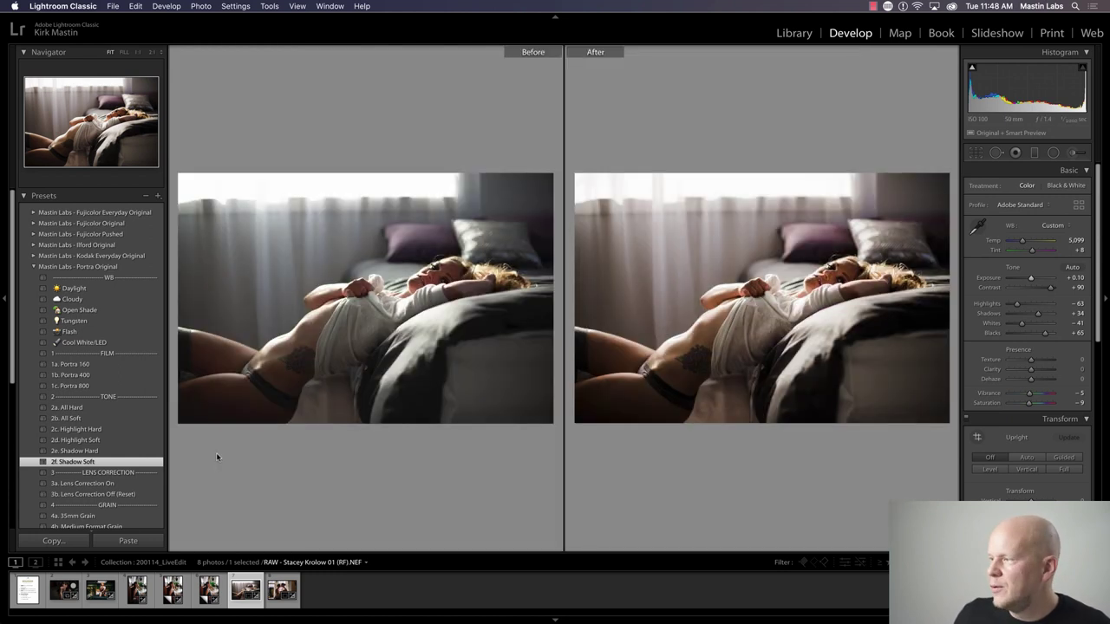
key("y")
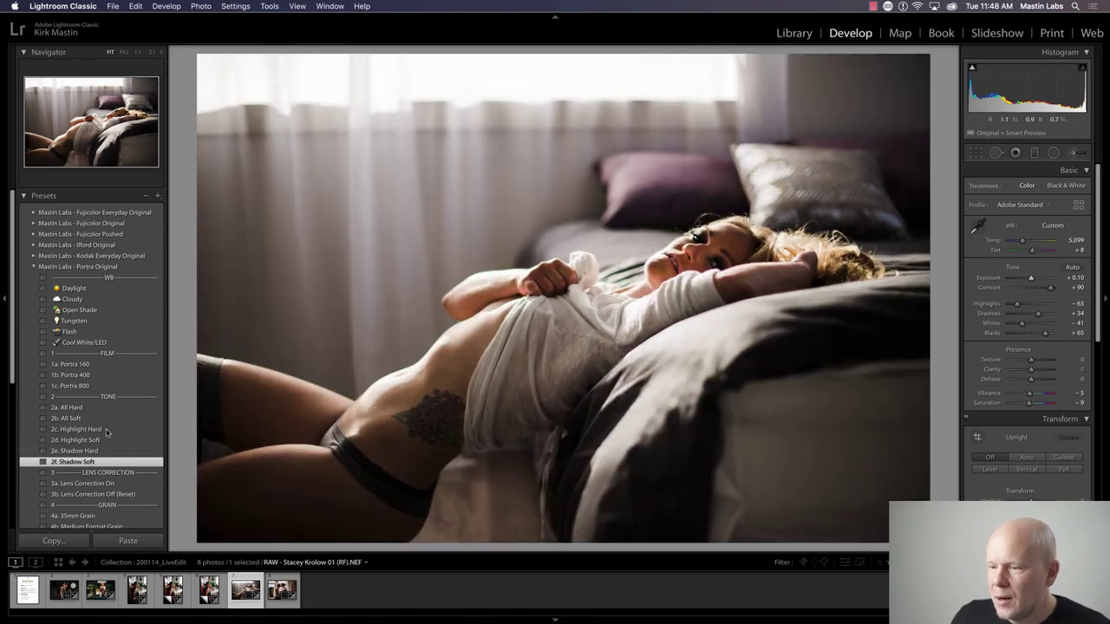
- Add 35mm Grain to the photo, trying Medium Format Grain as an alternative, and compare the before and after versions
scroll(155, 442, "down", 2)
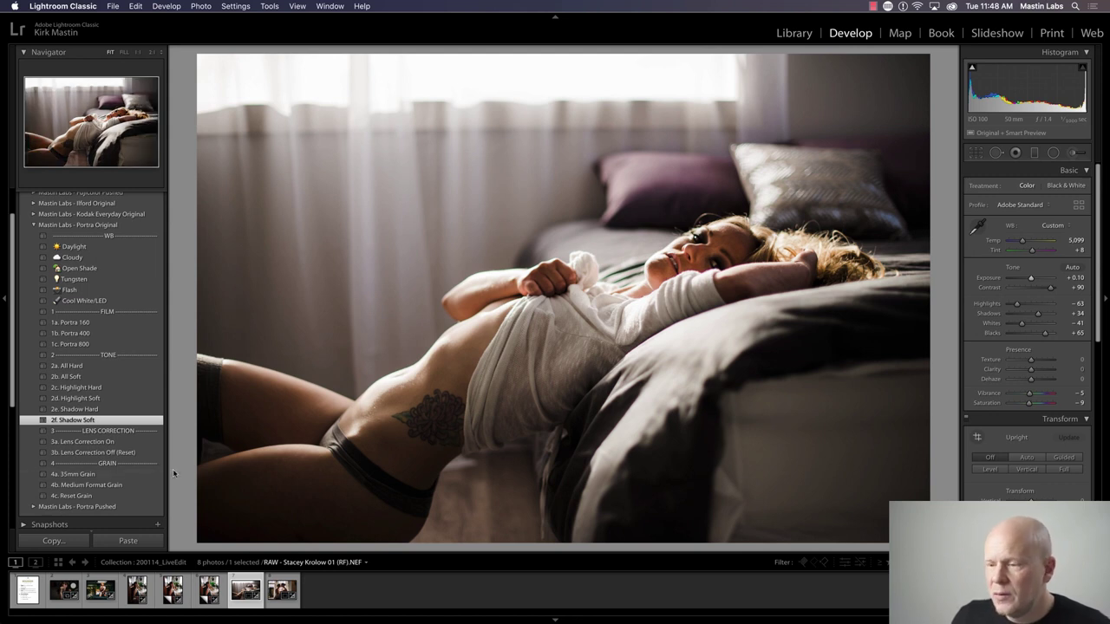
left_click(116, 475)
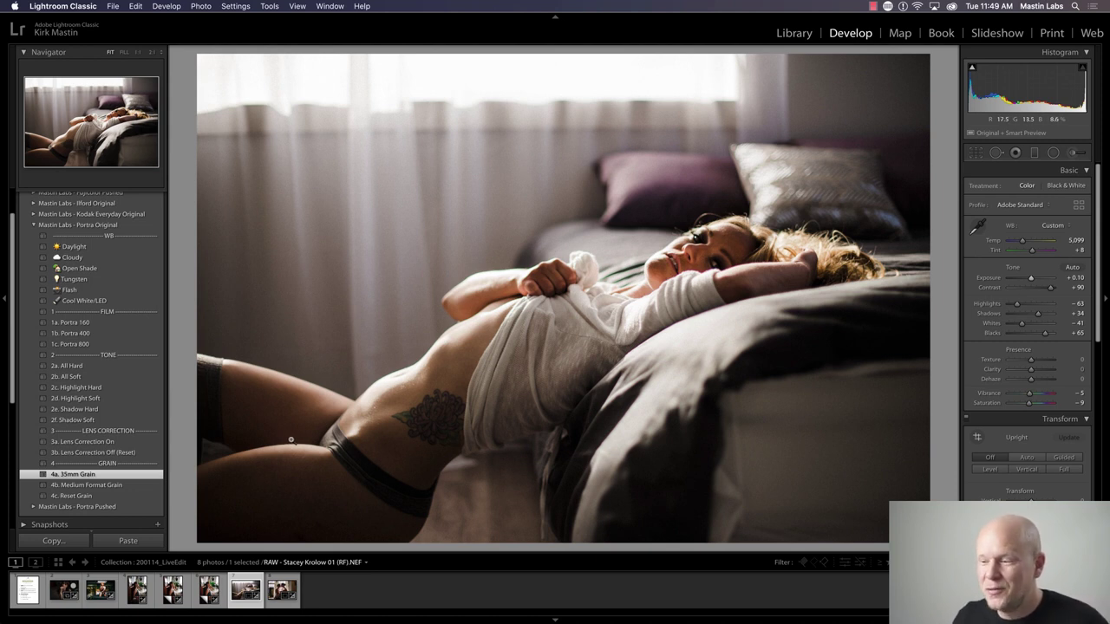
left_click_drag(441, 198, 550, 190)
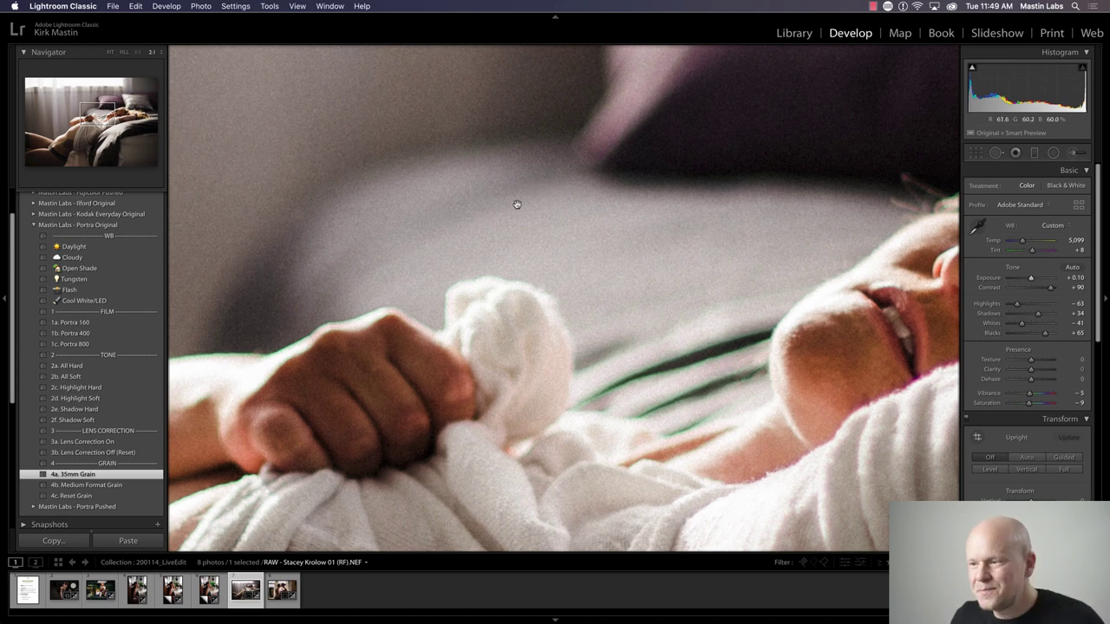
left_click(484, 213)
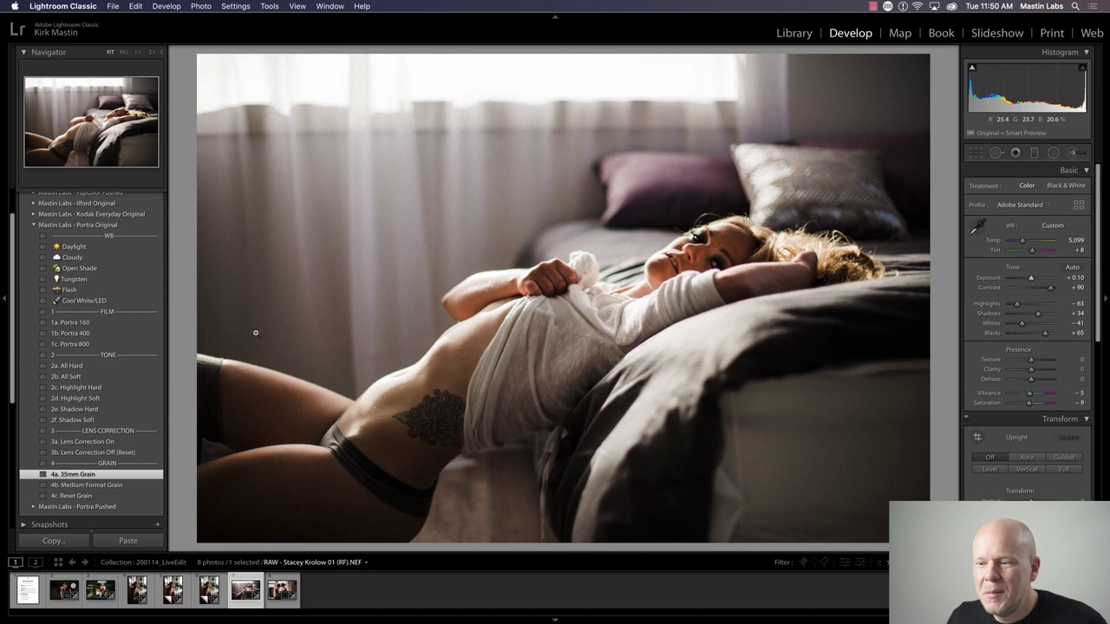
left_click(126, 485)
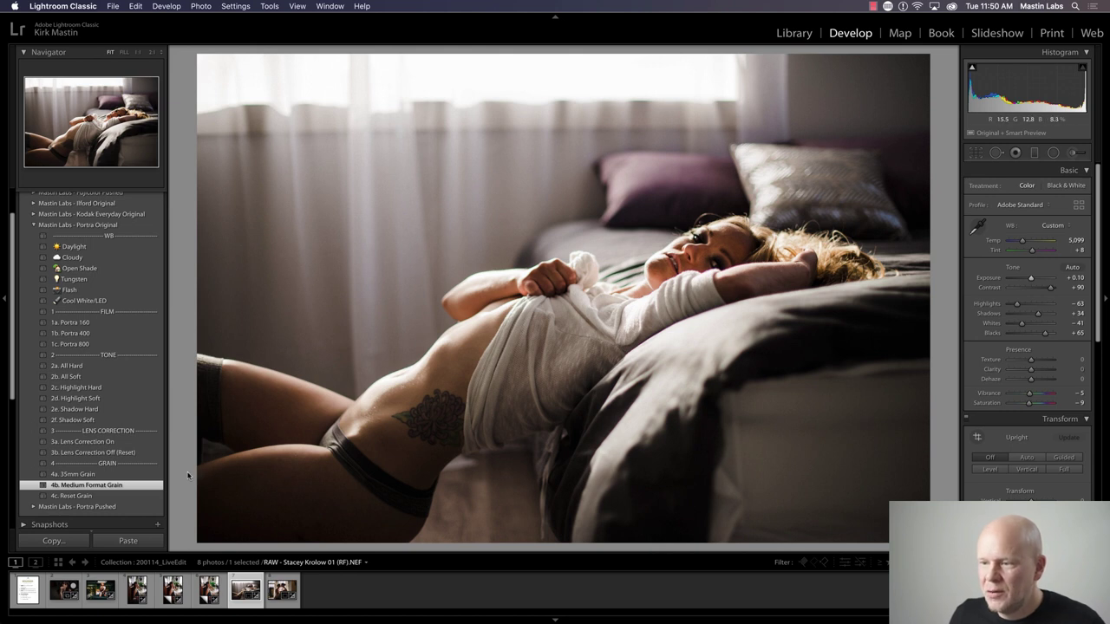
left_click(147, 476)
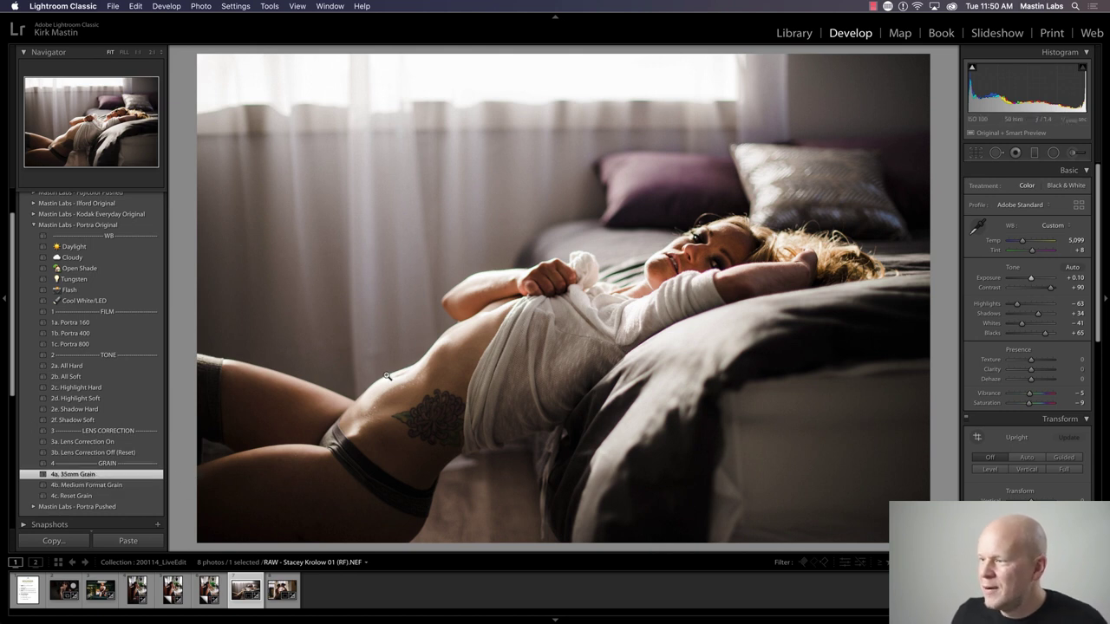
key("y")
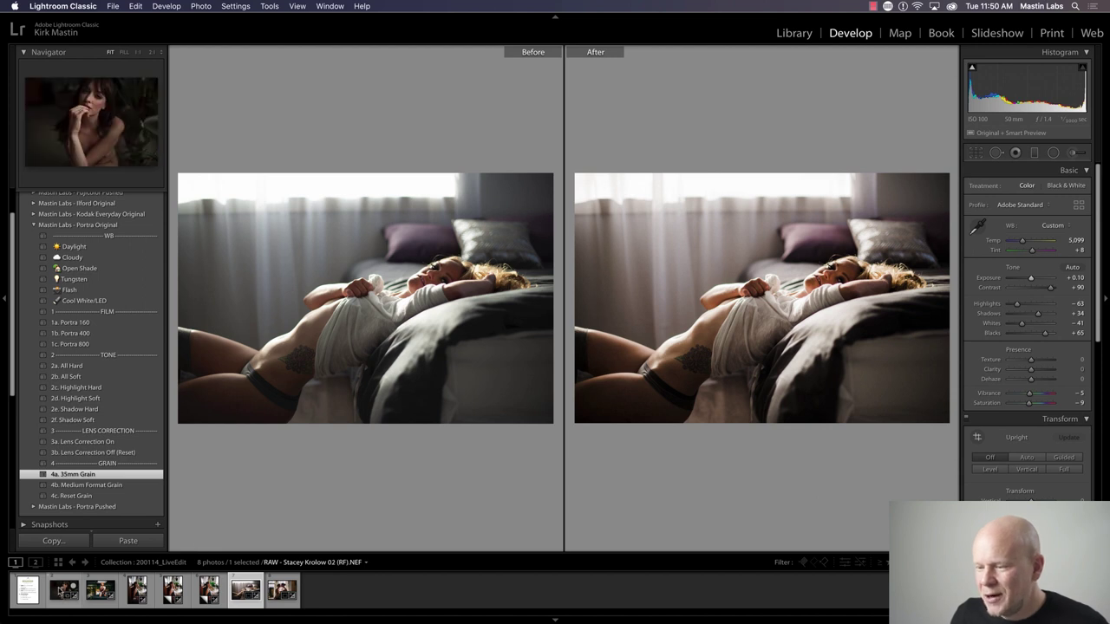
- Open the dark portrait of the woman with her hand at her lips for editing in a single-image view
left_click(62, 593)
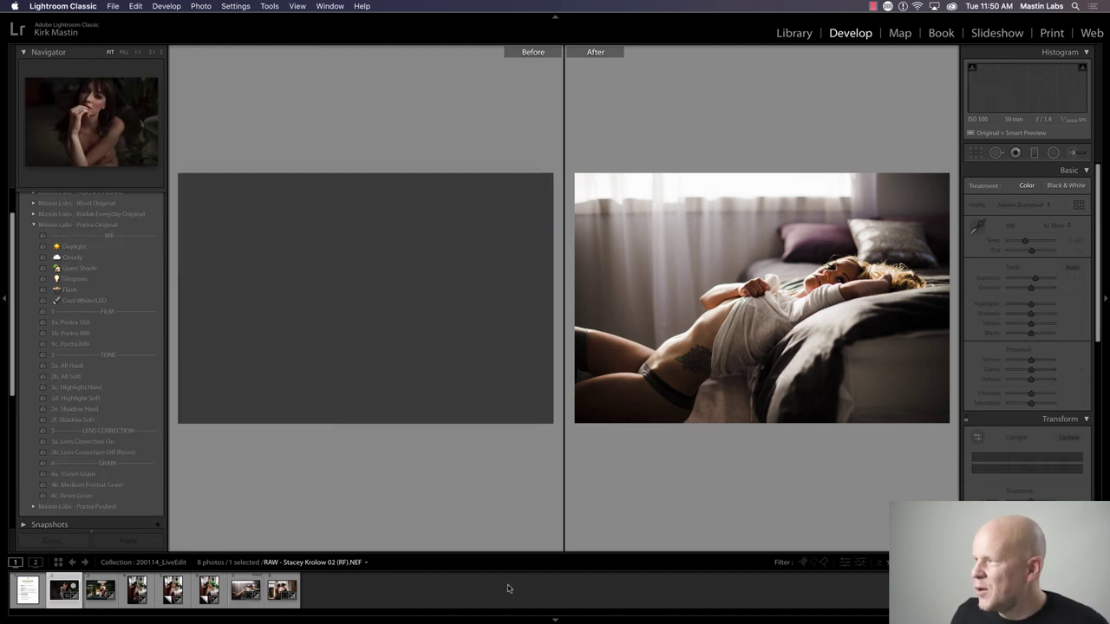
left_click(794, 35)
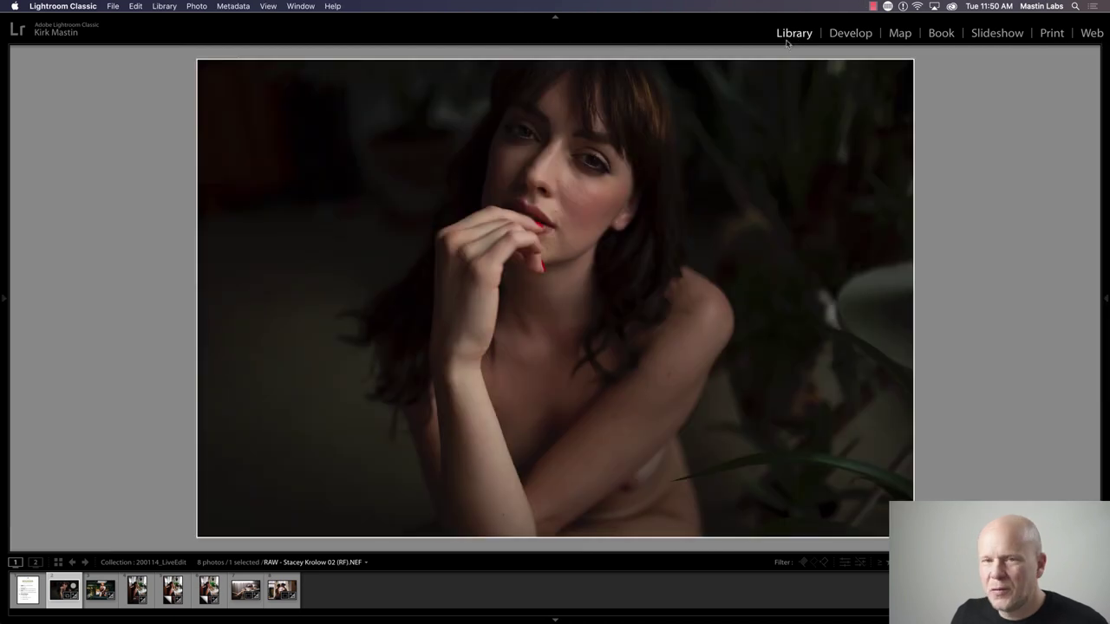
left_click(850, 34)
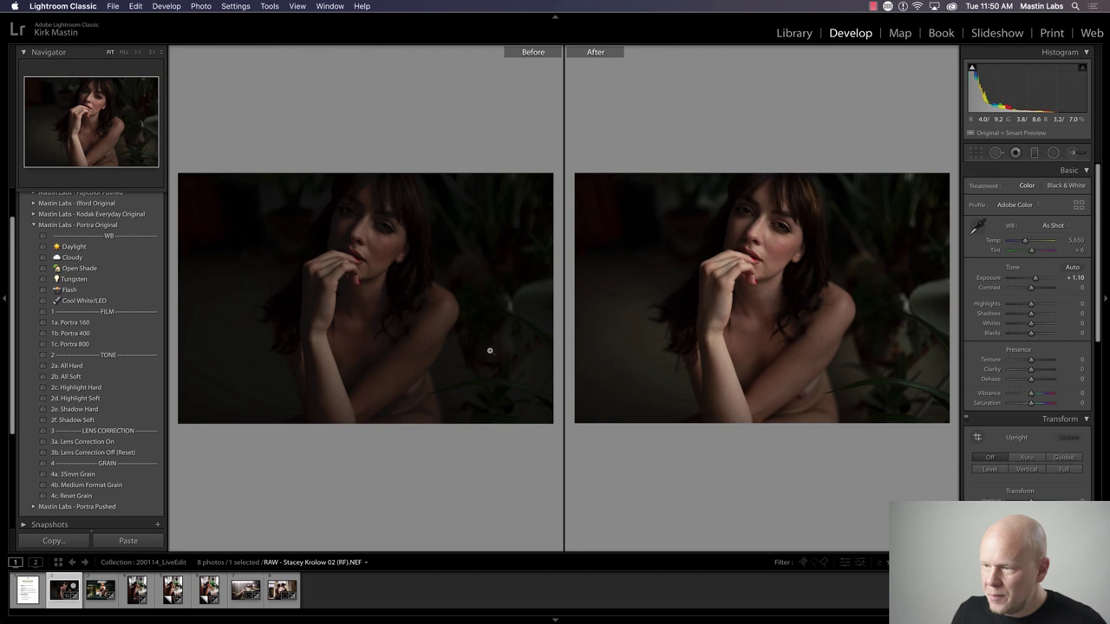
key("y")
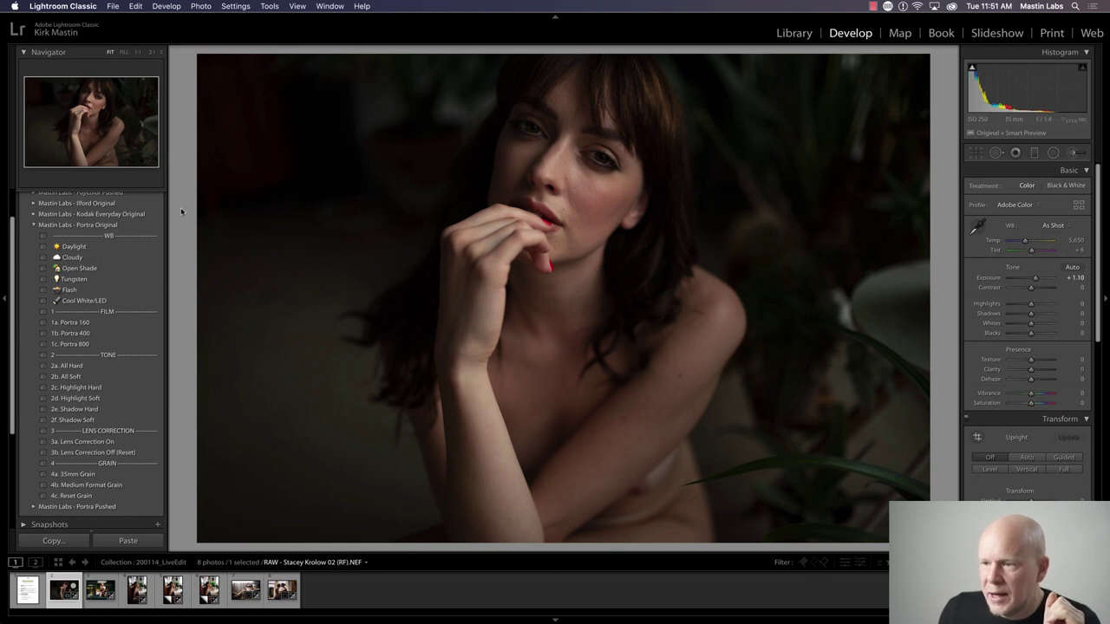
- Set the dark portrait's exposure to +1.65 and apply Portra 160 +1 from the Mastin Labs Portra Pushed presets
left_click(33, 224)
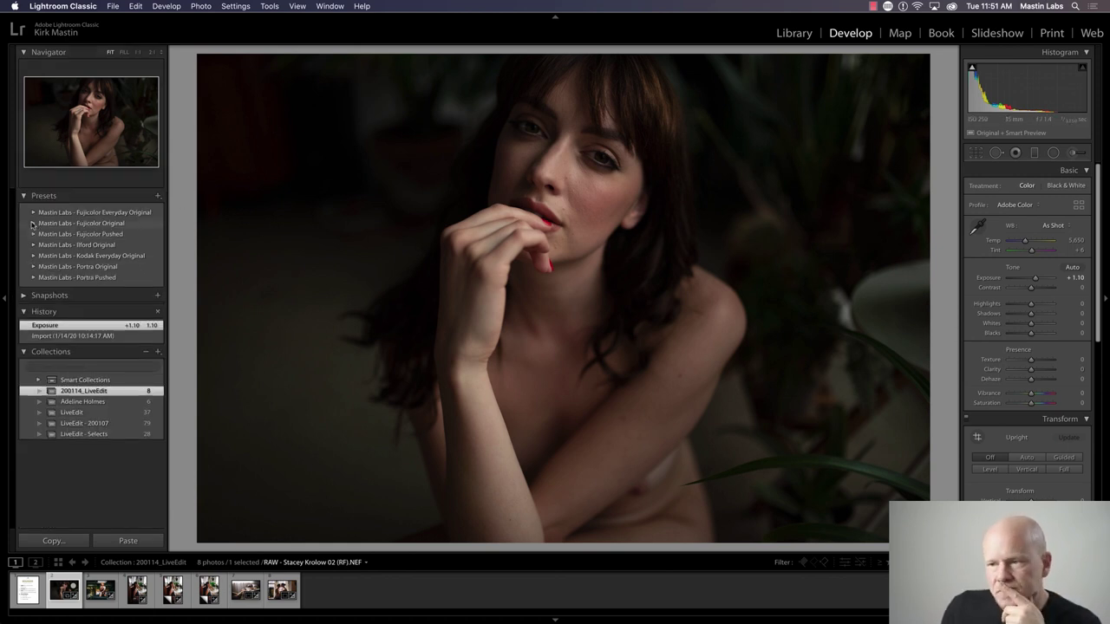
left_click(33, 277)
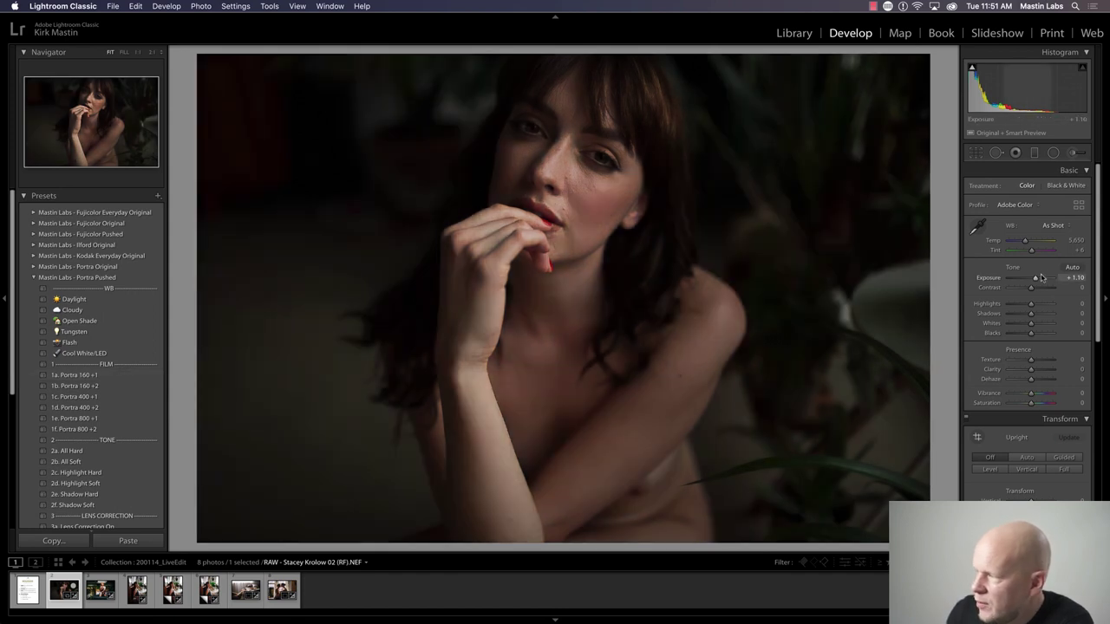
left_click_drag(1035, 281, 1038, 280)
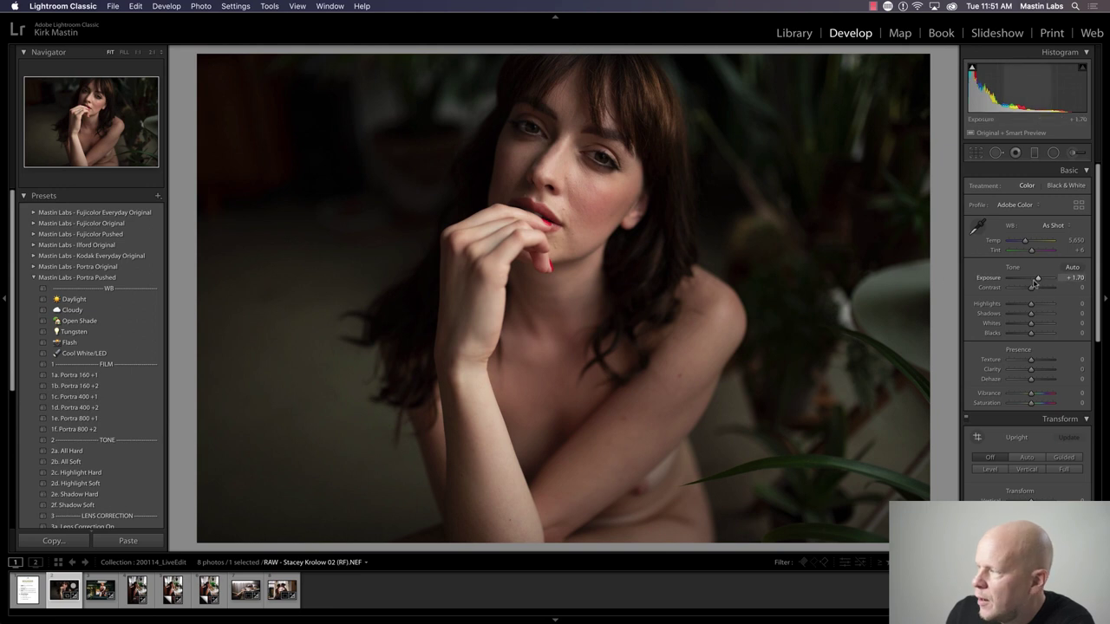
left_click_drag(1041, 280, 1039, 280)
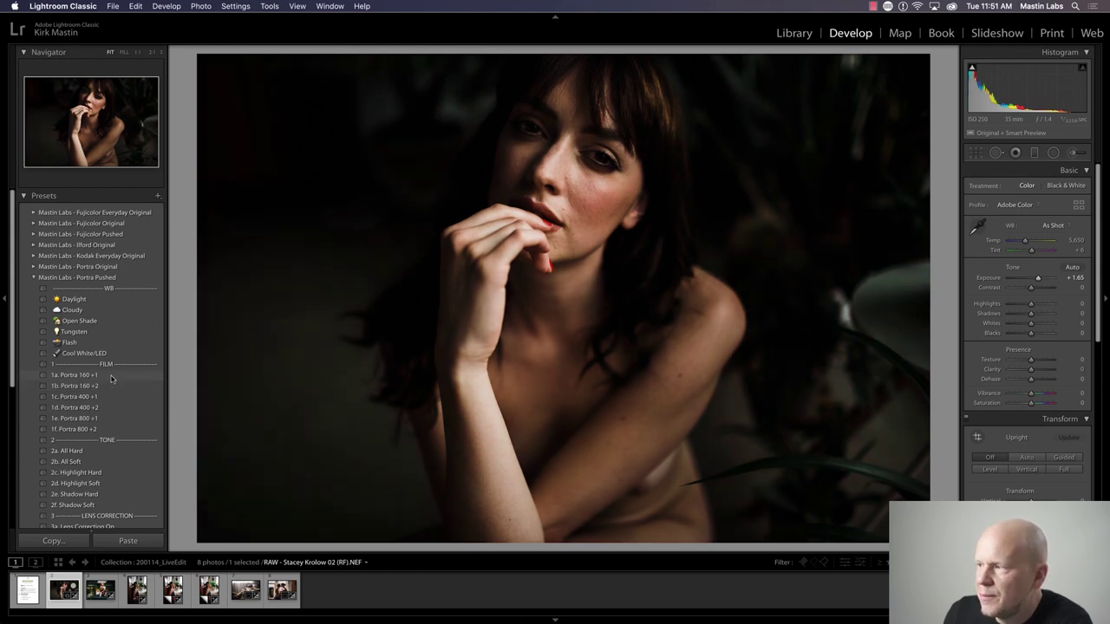
left_click(111, 377)
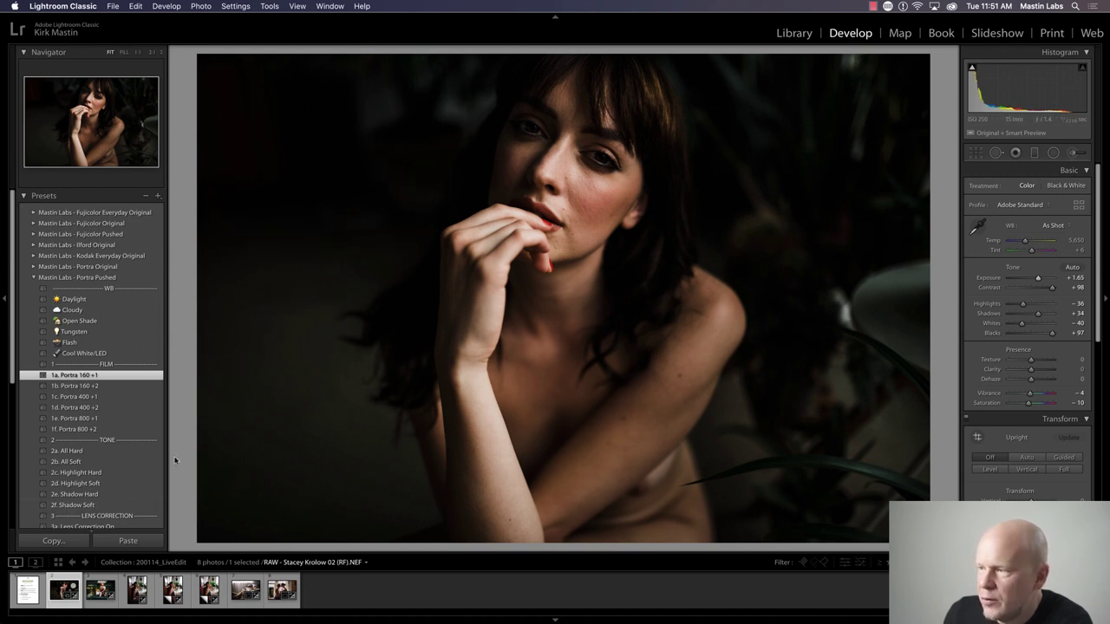
- Apply the All Soft tone to the portrait and refine it with exposure +1.85 and a temperature of 5,593
left_click(141, 462)
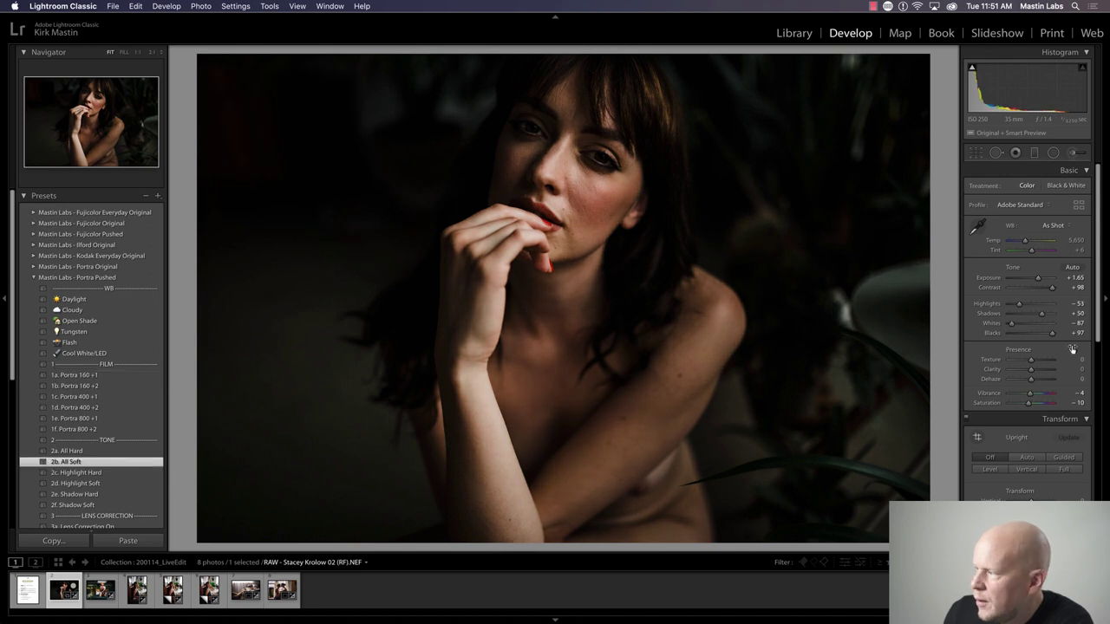
left_click_drag(1040, 278, 1041, 278)
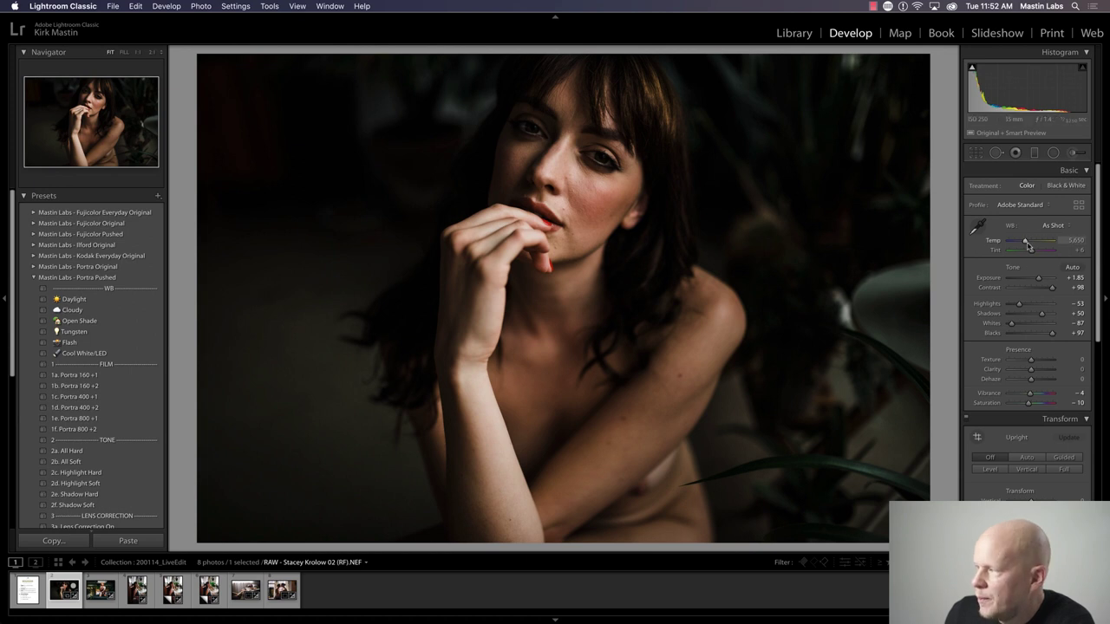
left_click_drag(1025, 241, 1028, 242)
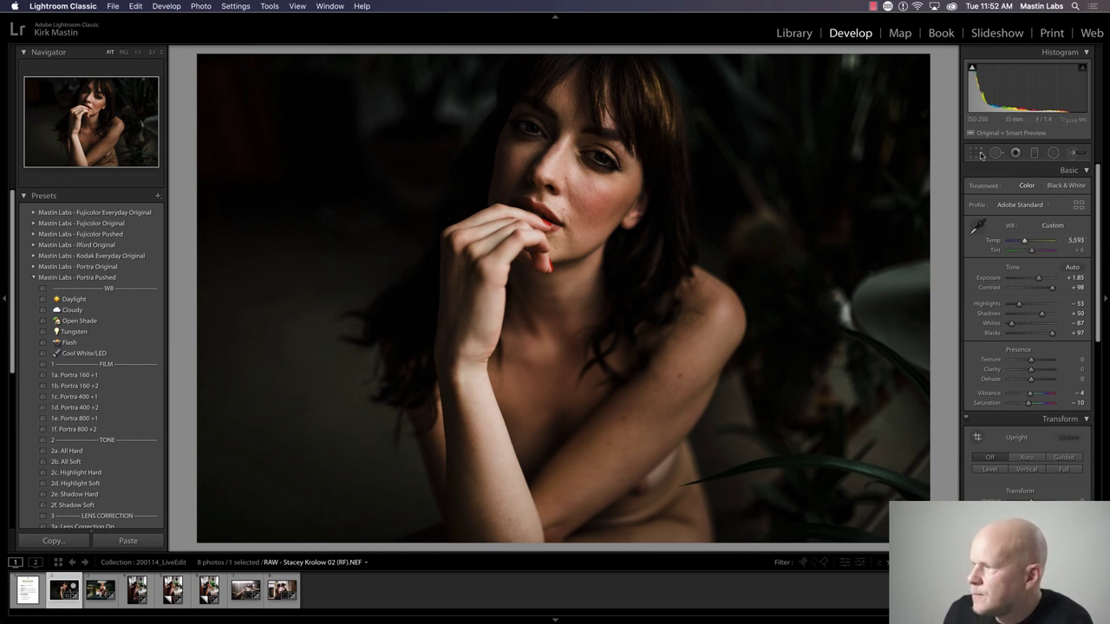
- Lighten the dark background beside the woman's hair with a size 30 adjustment brush at exposure 0.45, and compare before and after
left_click(1075, 154)
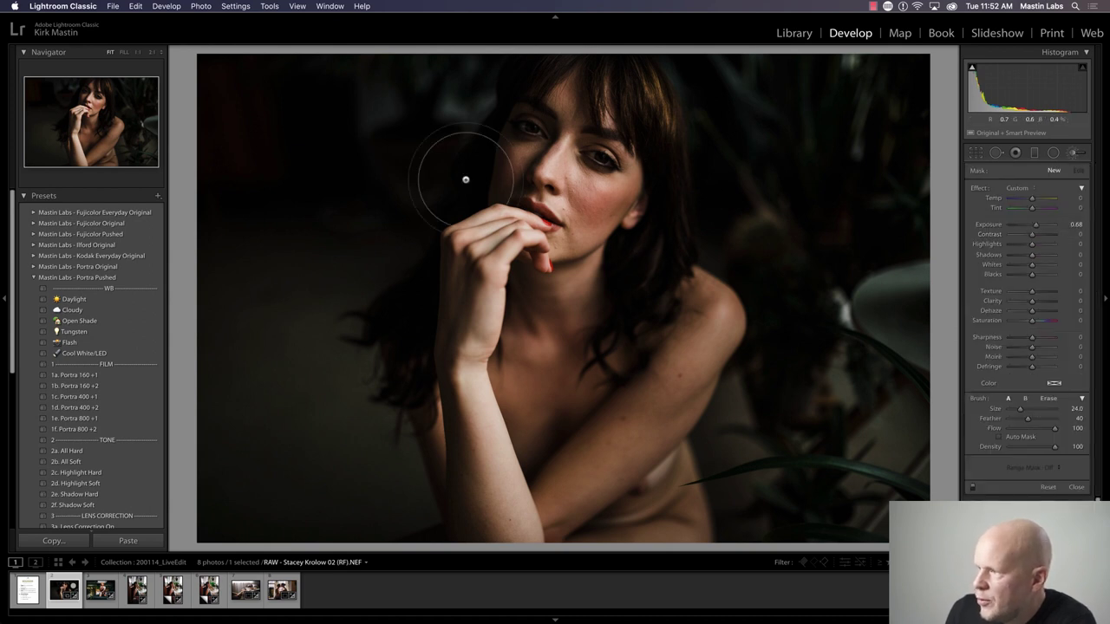
scroll(793, 196, "up", 3)
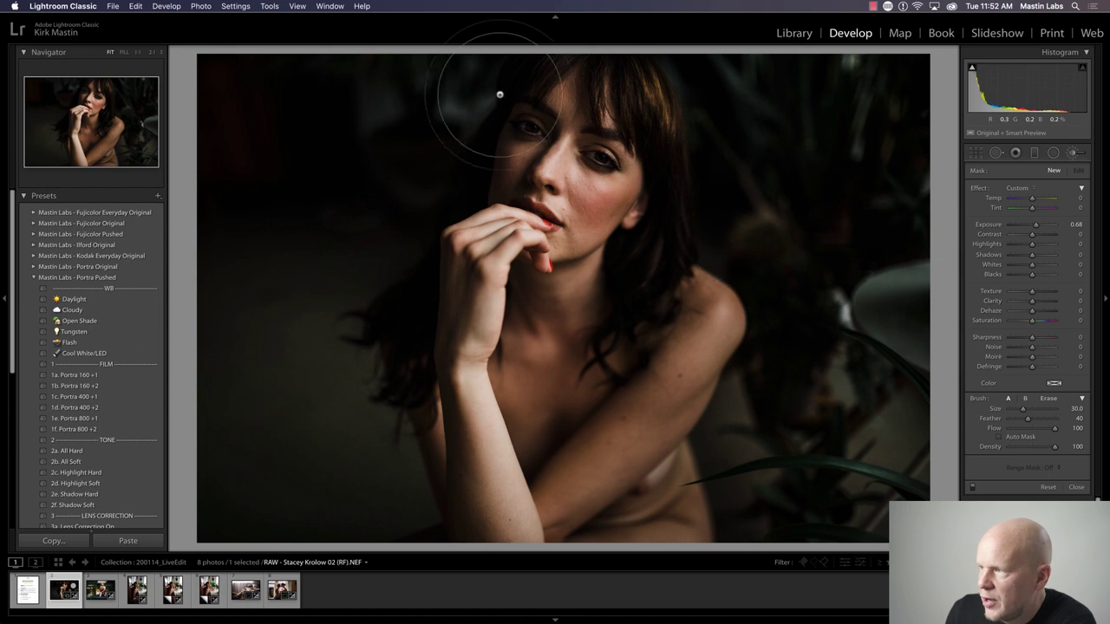
left_click_drag(385, 173, 384, 248)
left_click_drag(1038, 228, 1034, 226)
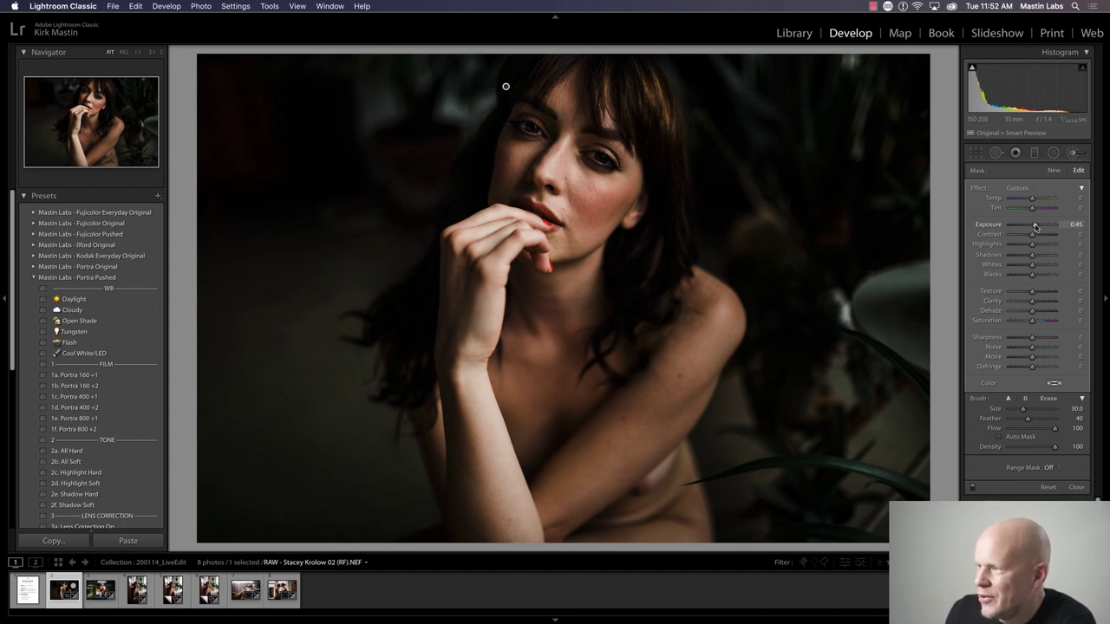
left_click(1076, 153)
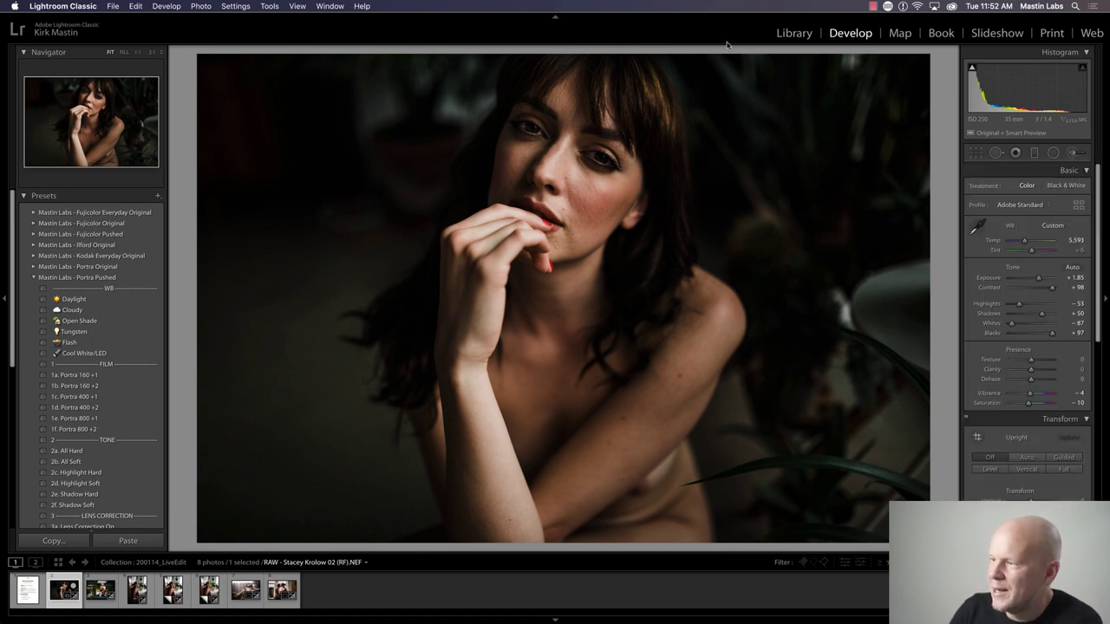
key("y")
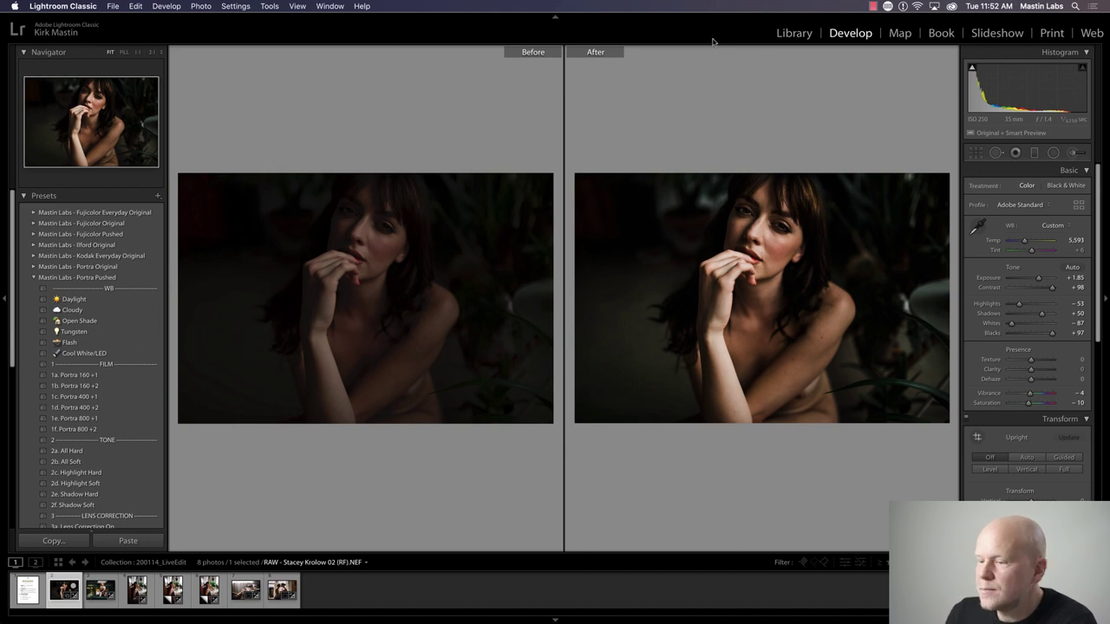
- Return to the photo of the red-haired woman kneeling on the bed and view its before and after versions
left_click(277, 600)
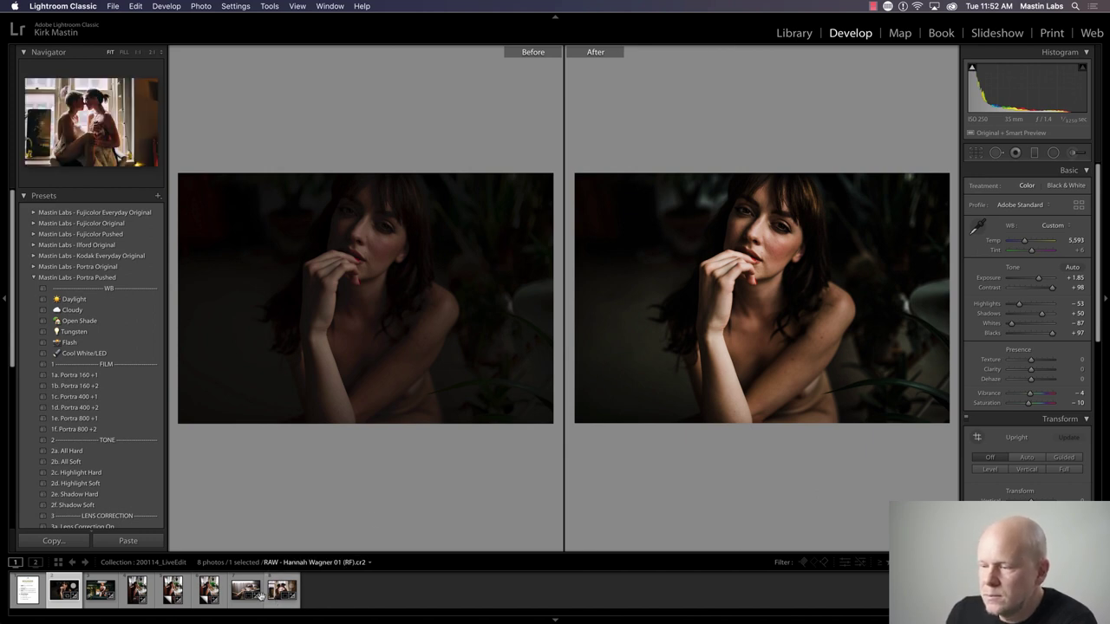
left_click(789, 36)
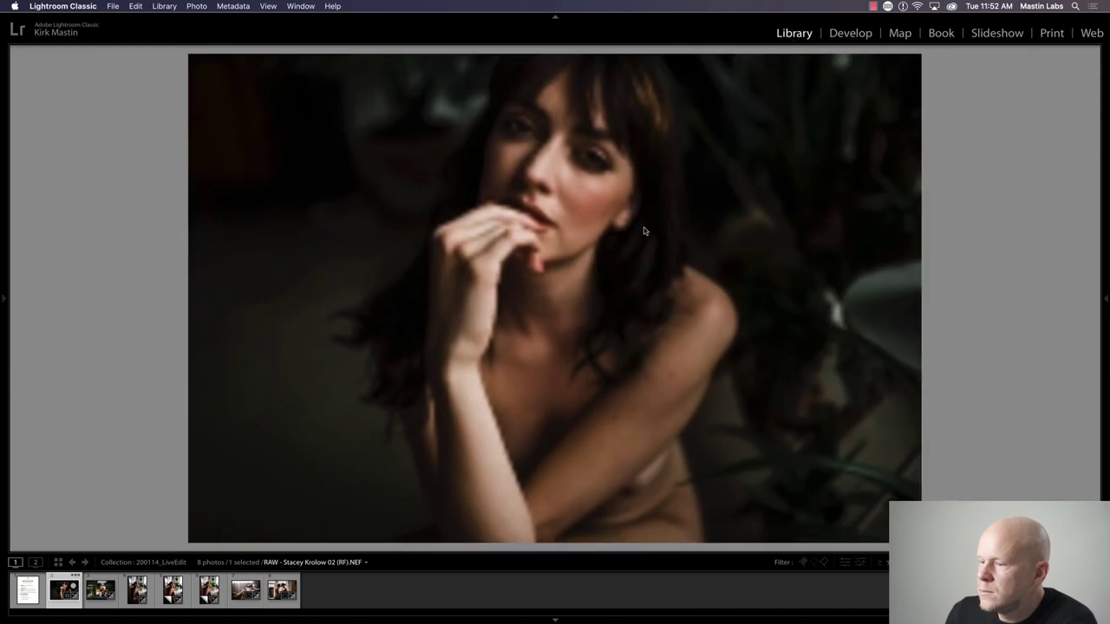
key("Right")
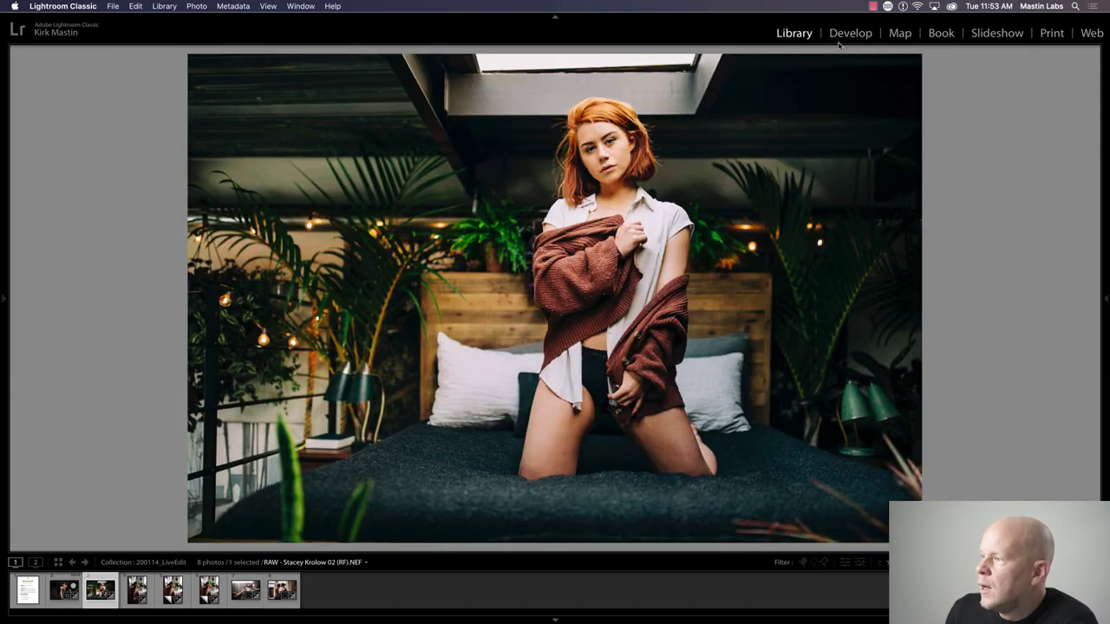
left_click(846, 35)
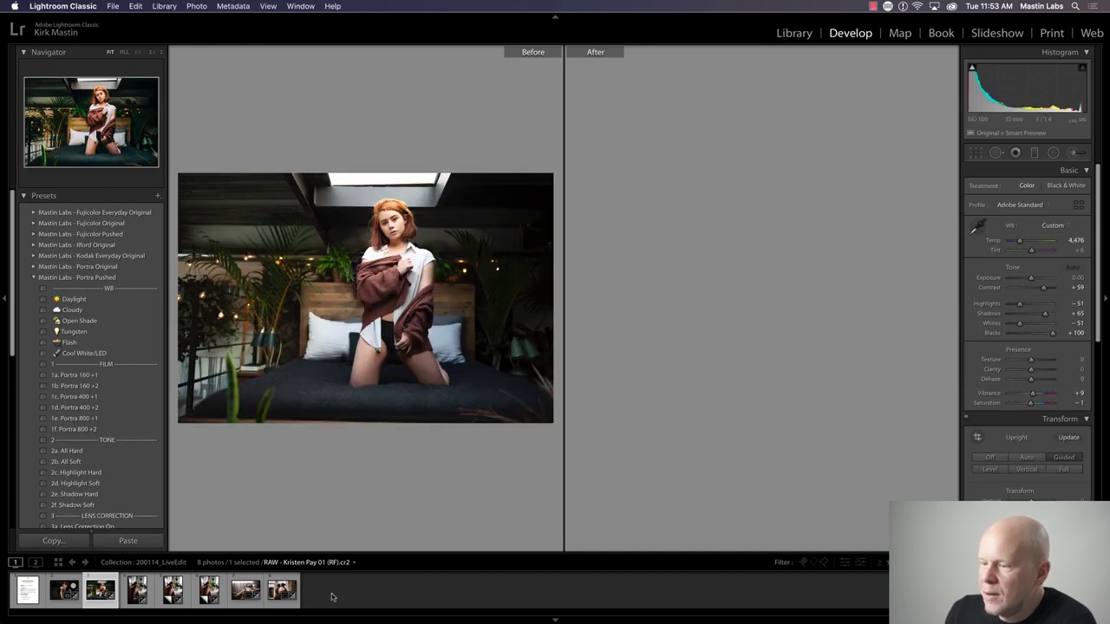
- Deselect all photos, then open the photo of the blonde woman leaning back against the bed for developing in a single-image view
left_click(794, 33)
key("super+d")
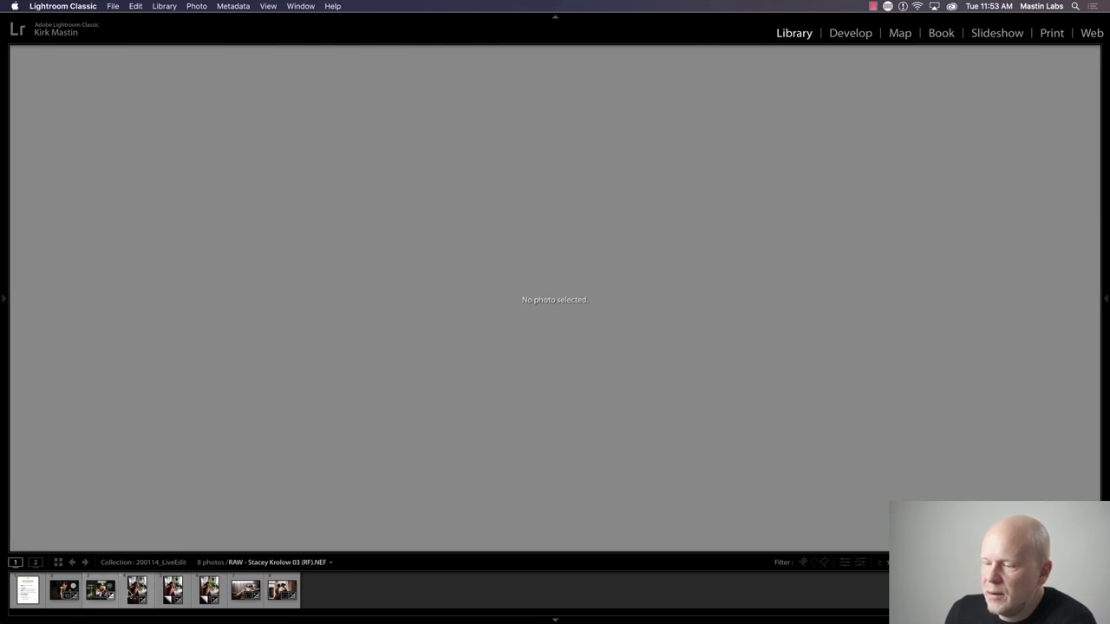
left_click(245, 590)
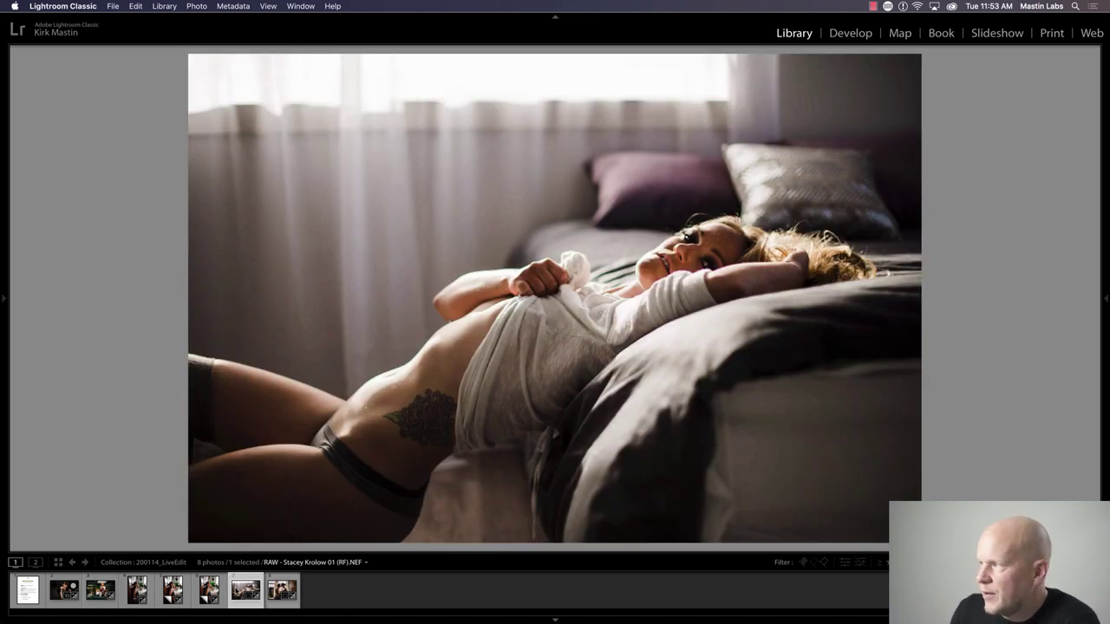
left_click(845, 33)
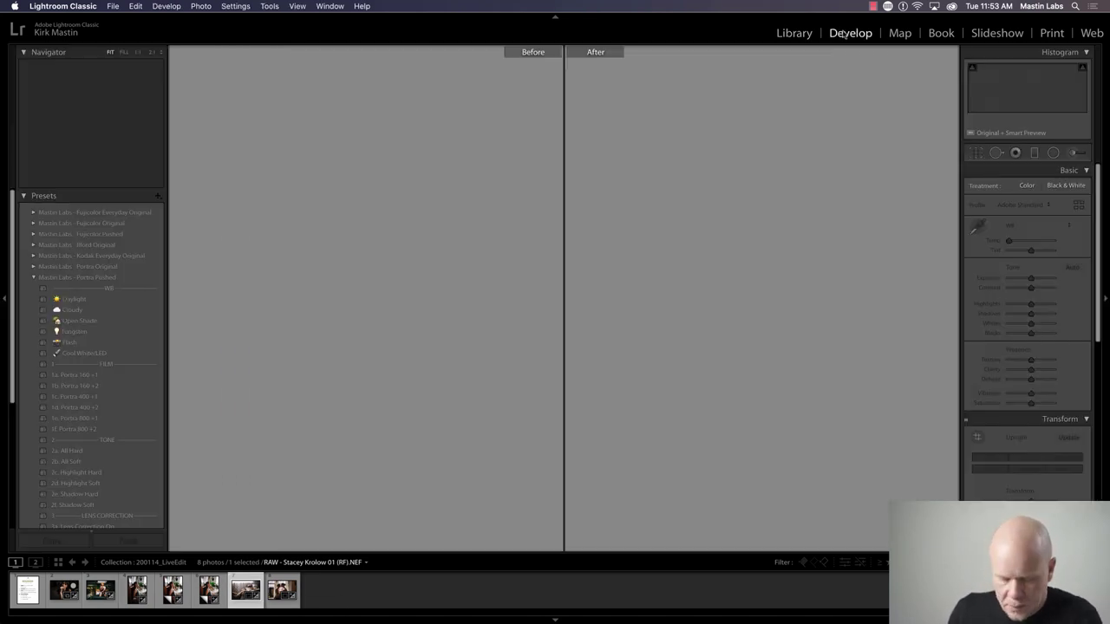
key("y")
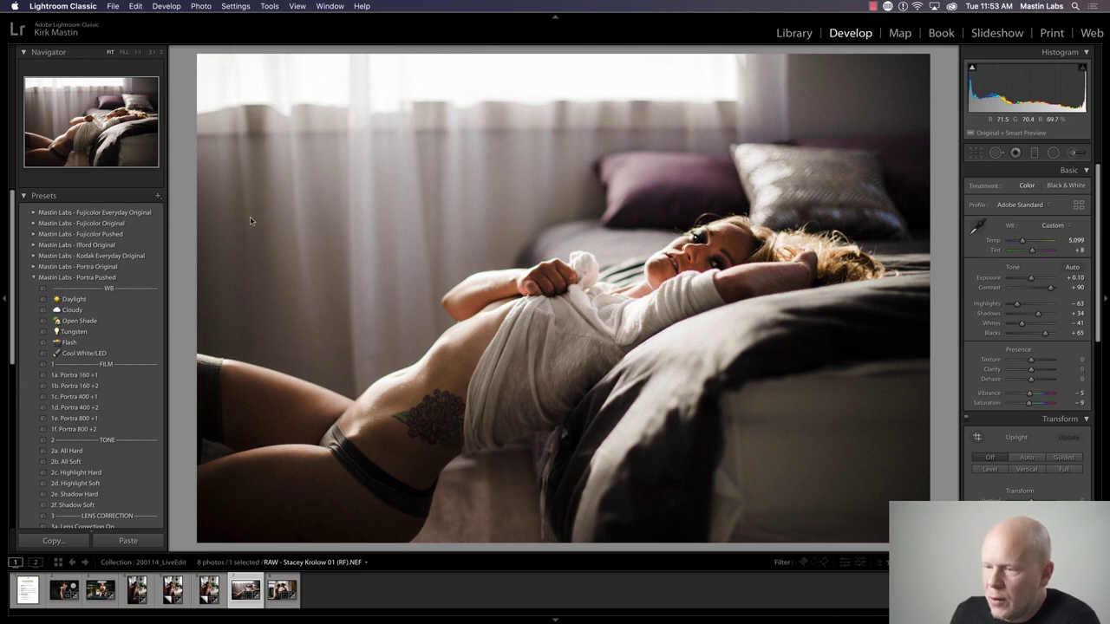
- Reset the photo's grain and apply 35mm Grain from the Mastin Labs Portra Pushed presets
scroll(95, 434, "down", 3)
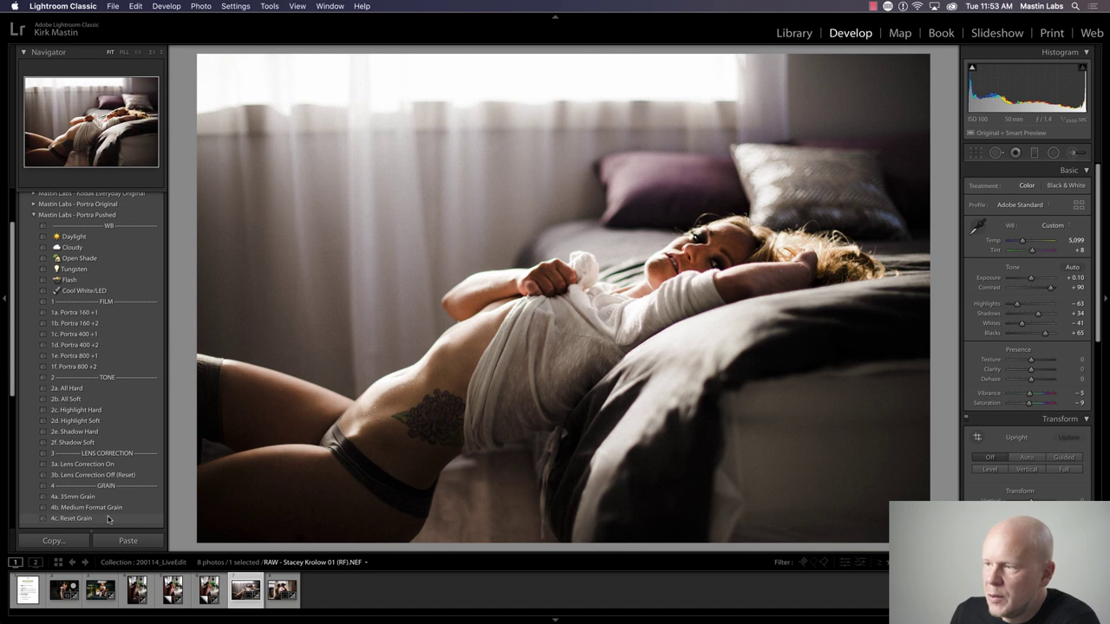
left_click(108, 518)
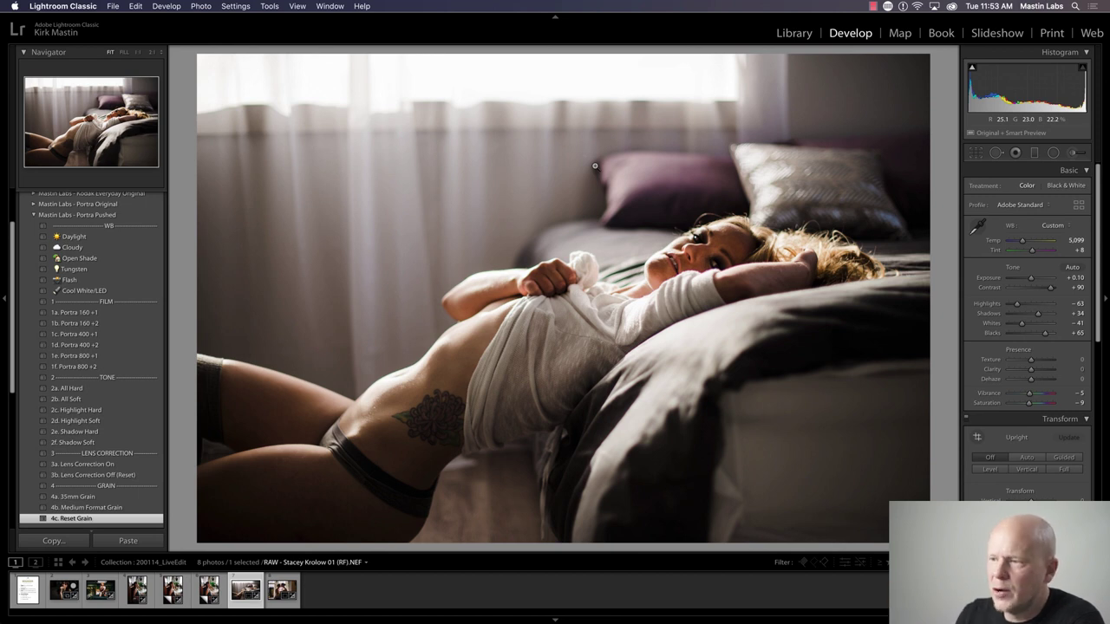
left_click(139, 497)
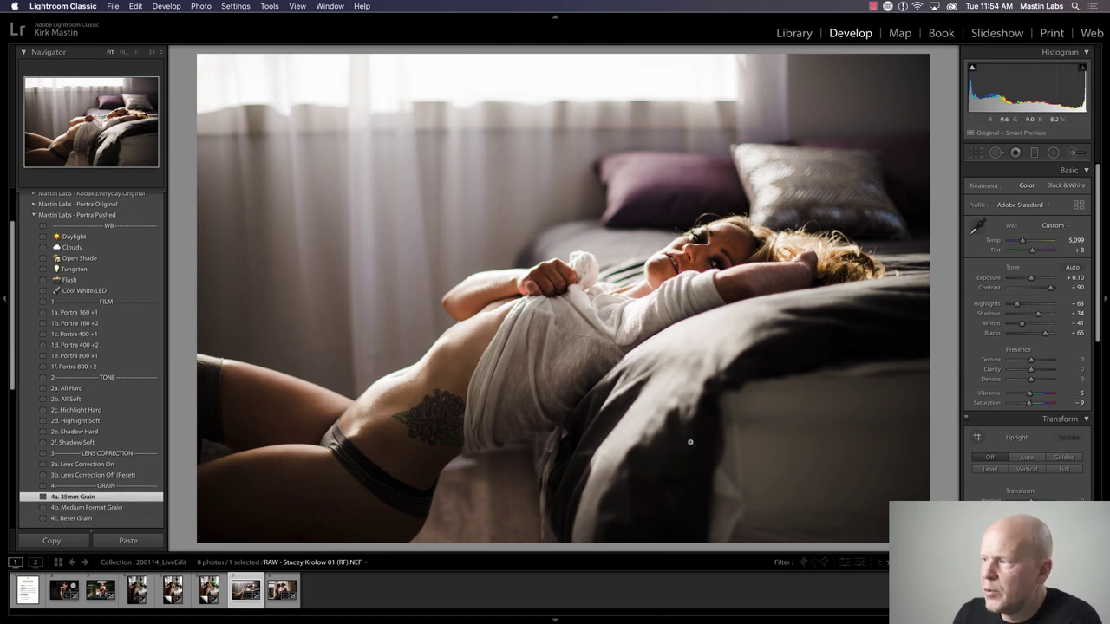